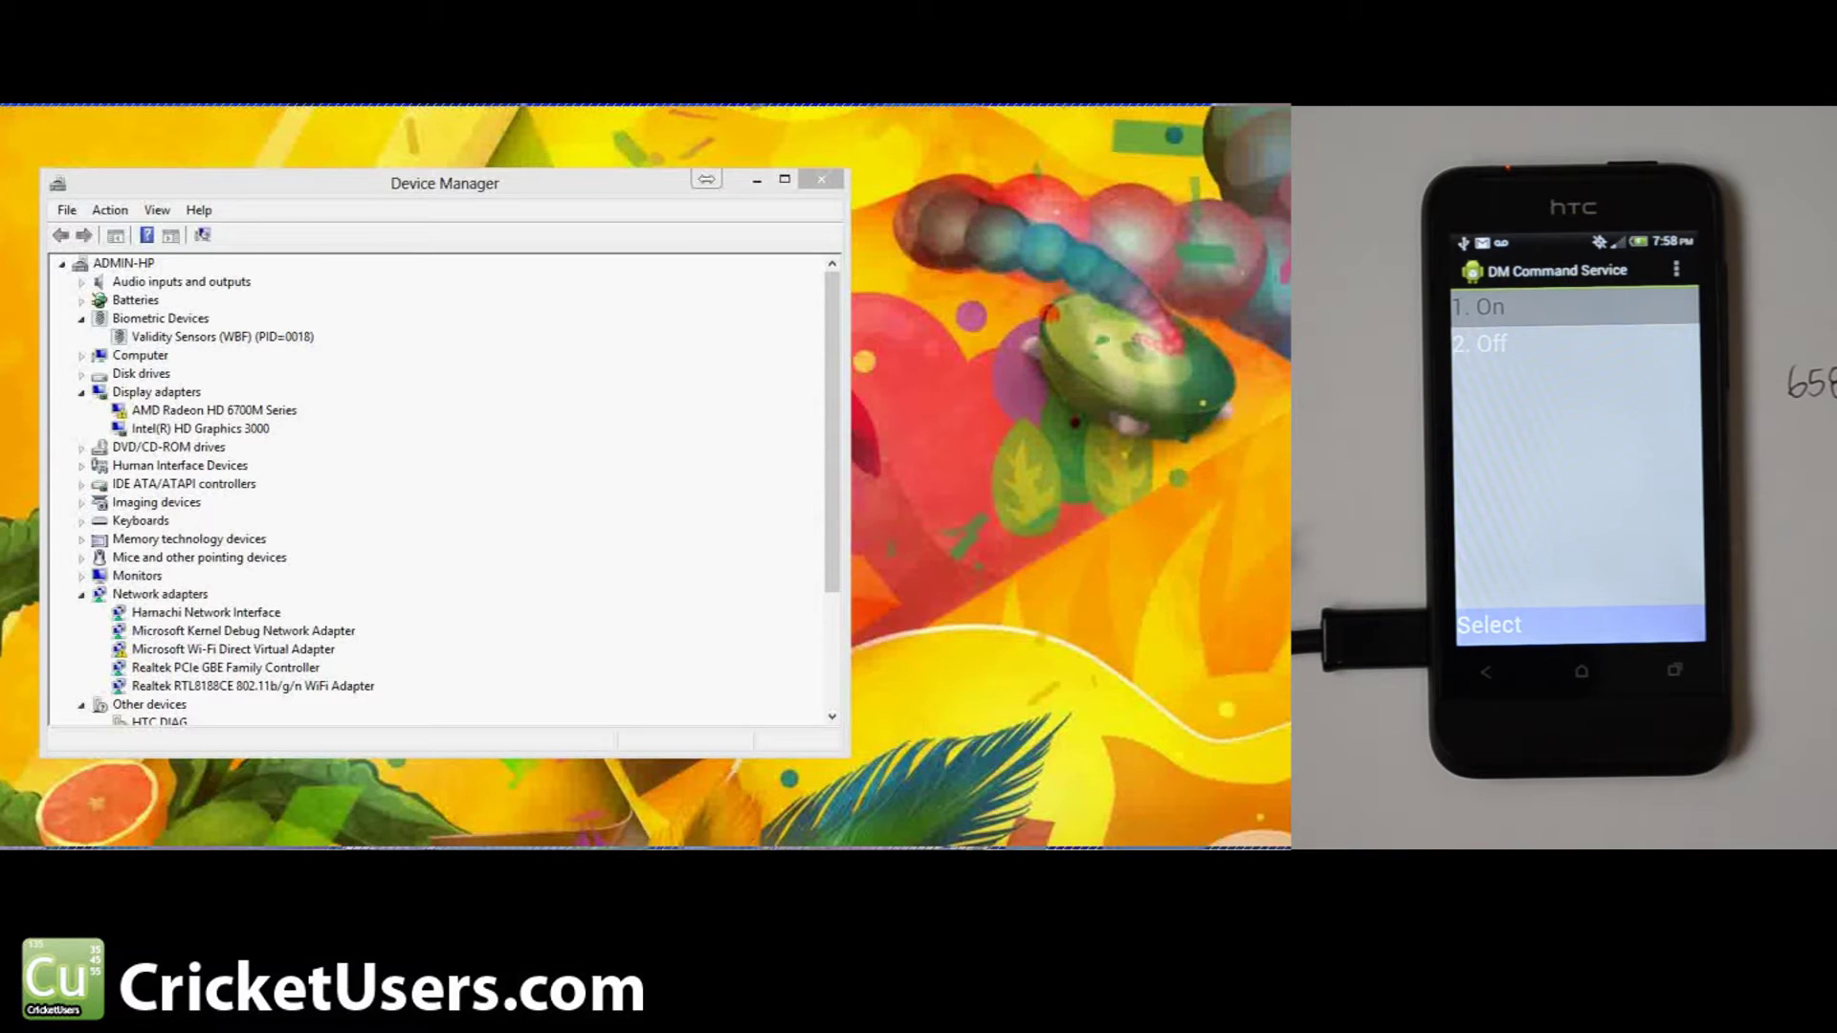
- Bring Device Manager to the front, with HTC DIAG listed under Other devices
click(443, 451)
- Start a manual driver update for HTC DIAG, choosing from a list of all device types
scroll(402, 497, down, 3)
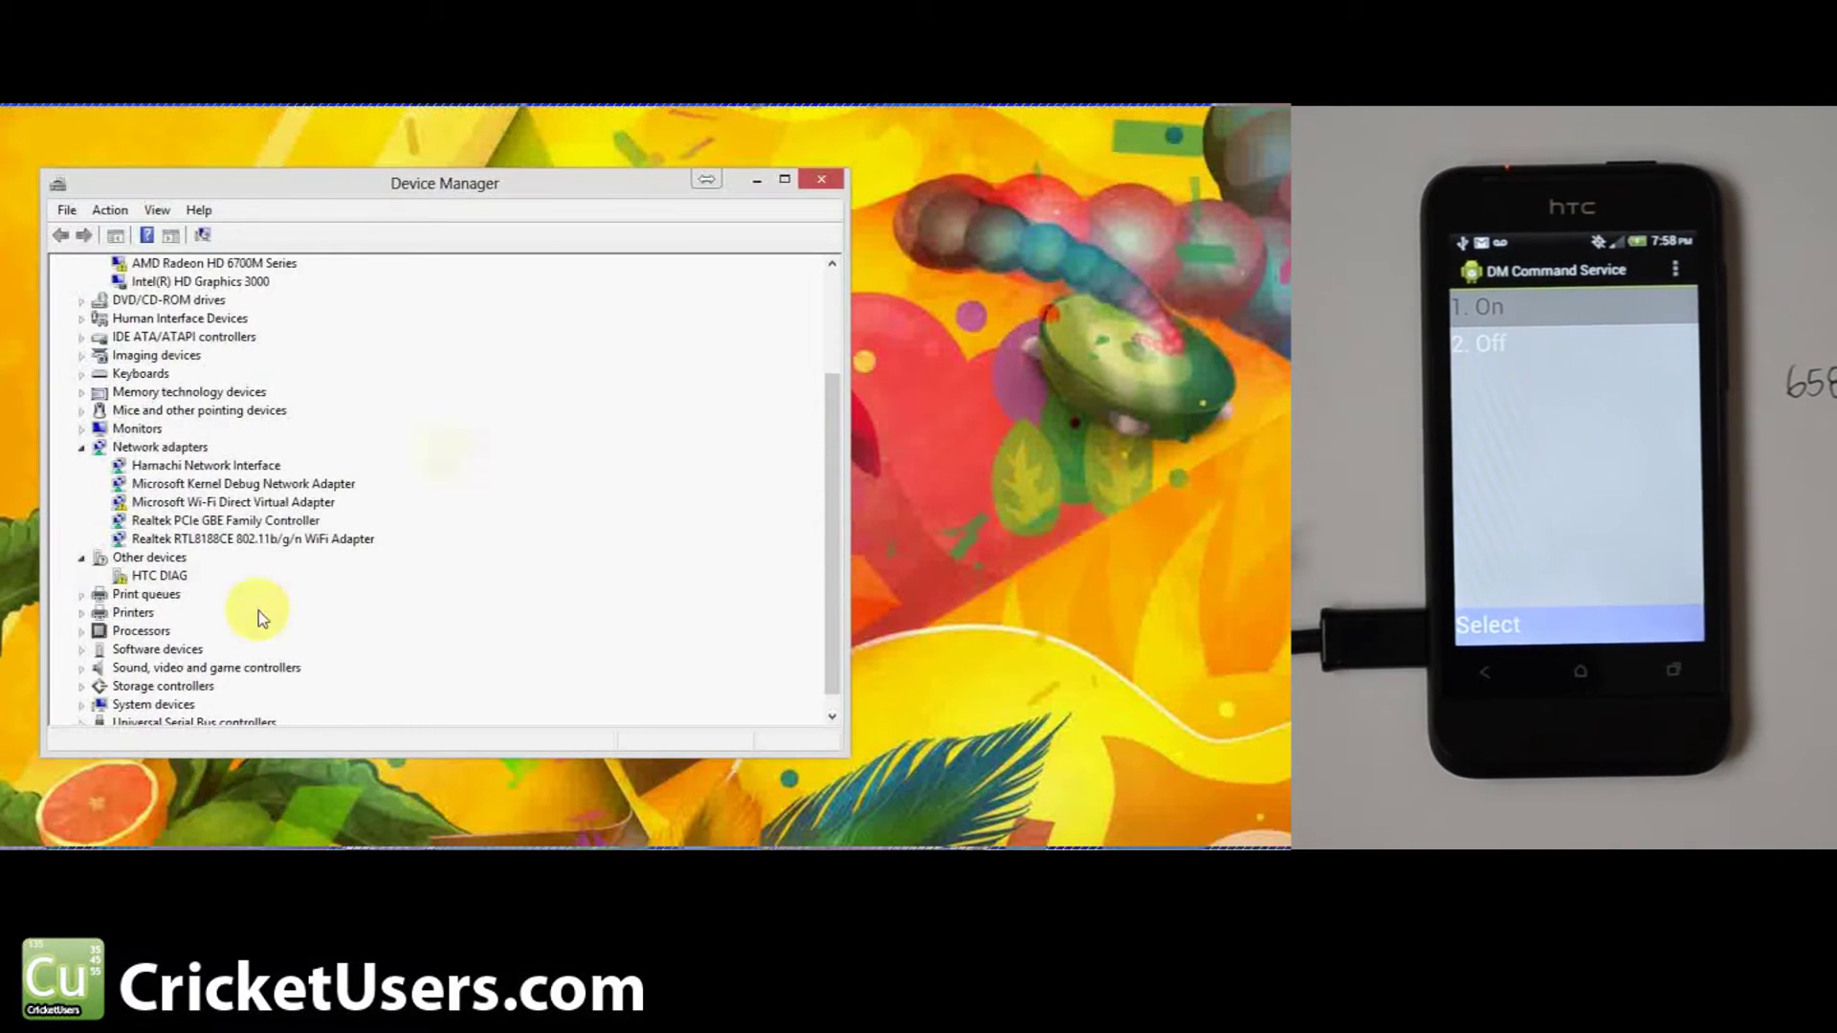
double_click(153, 576)
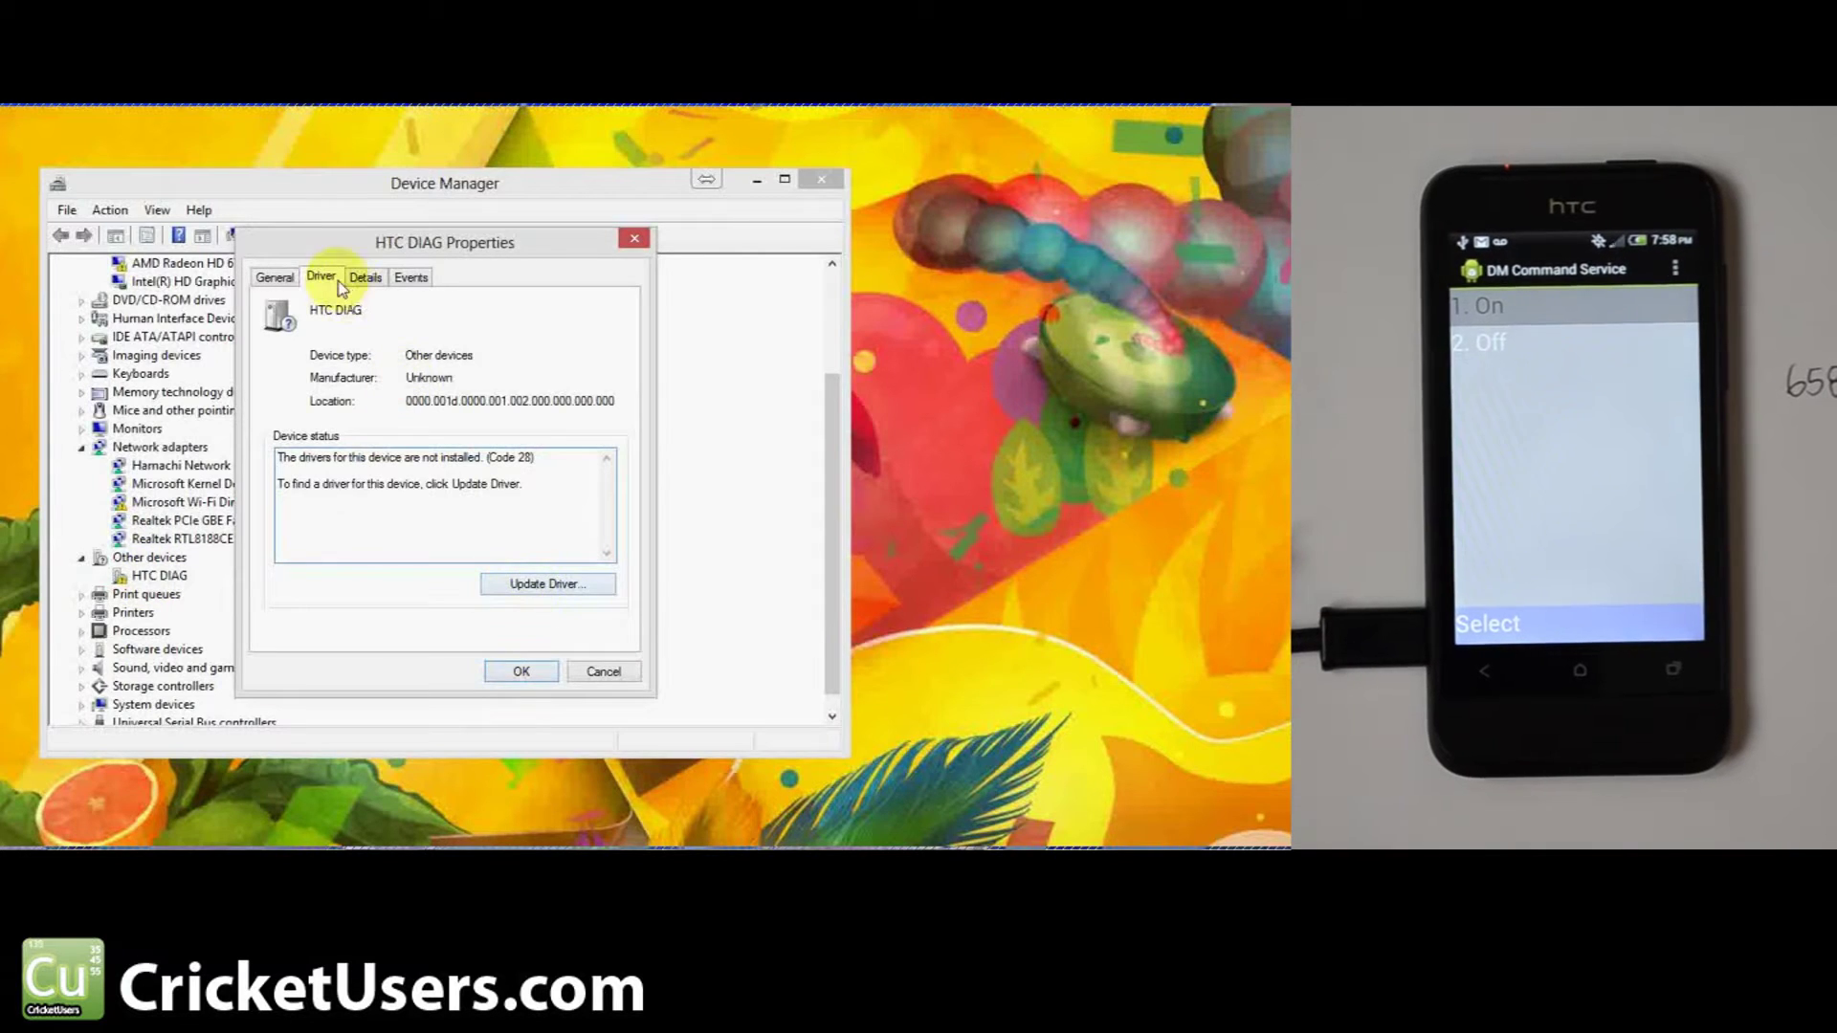
click(322, 276)
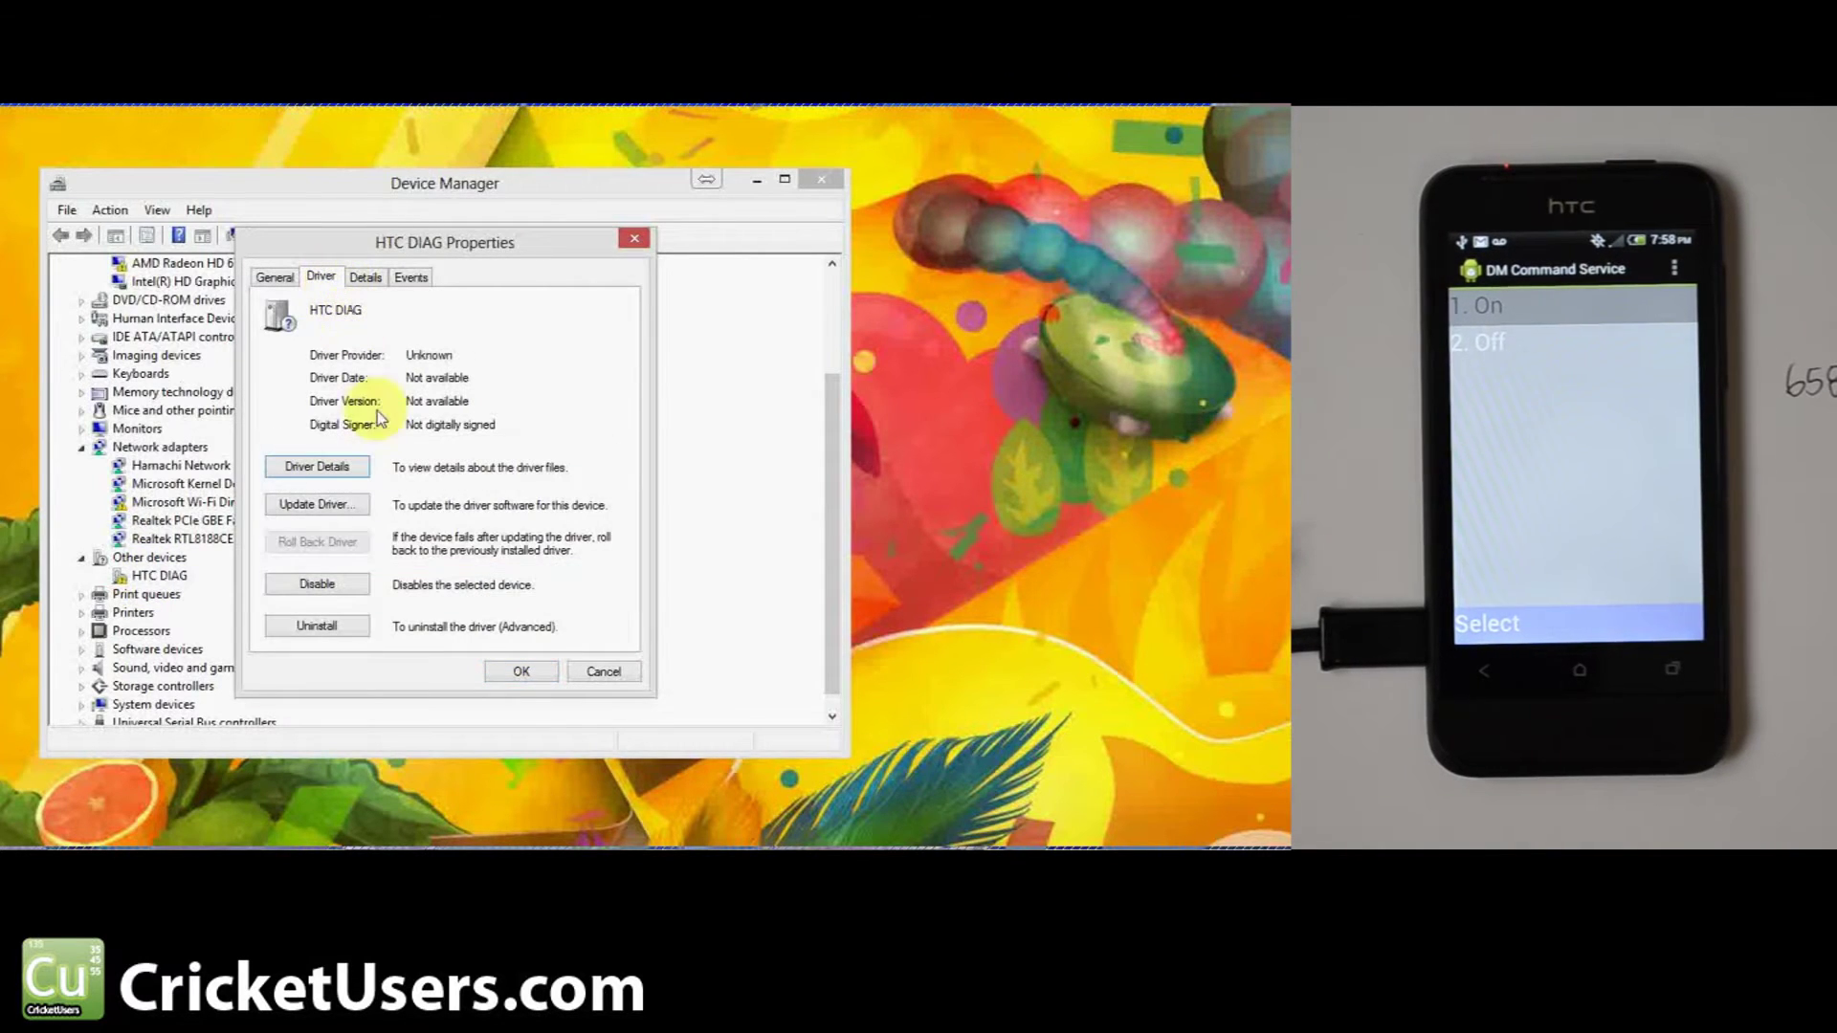
click(337, 505)
click(342, 498)
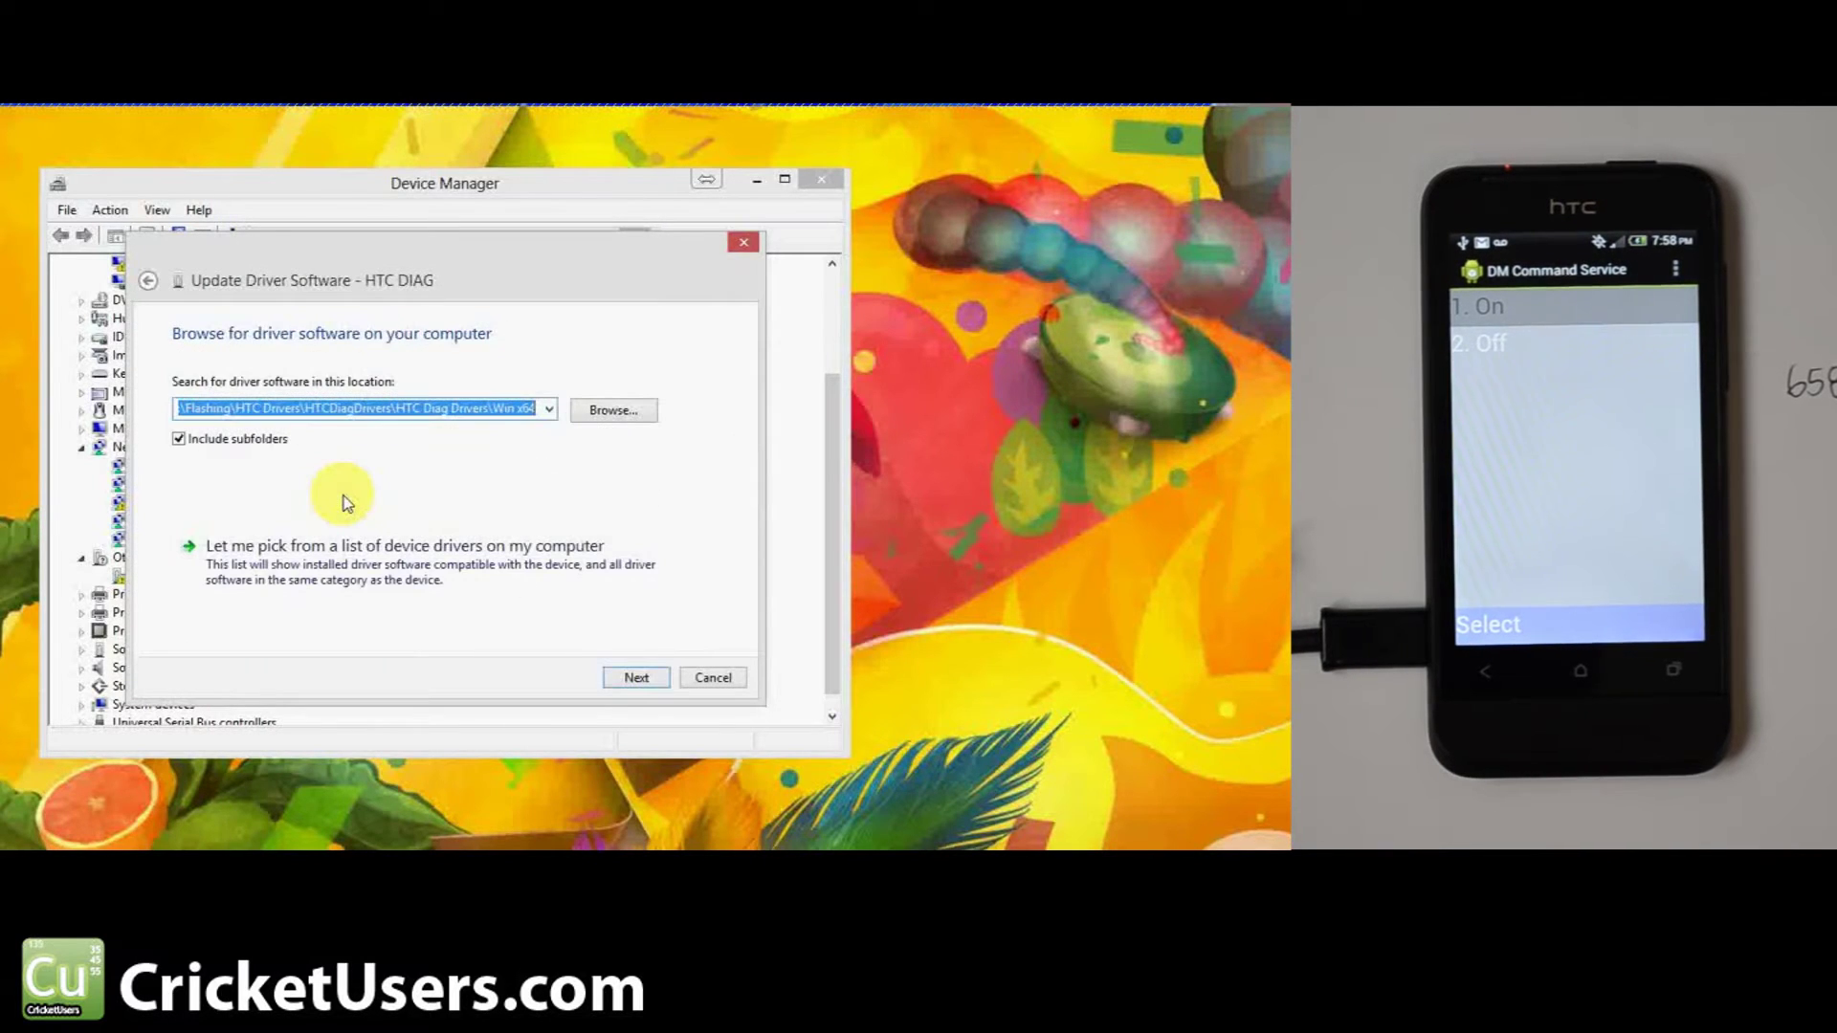
click(379, 565)
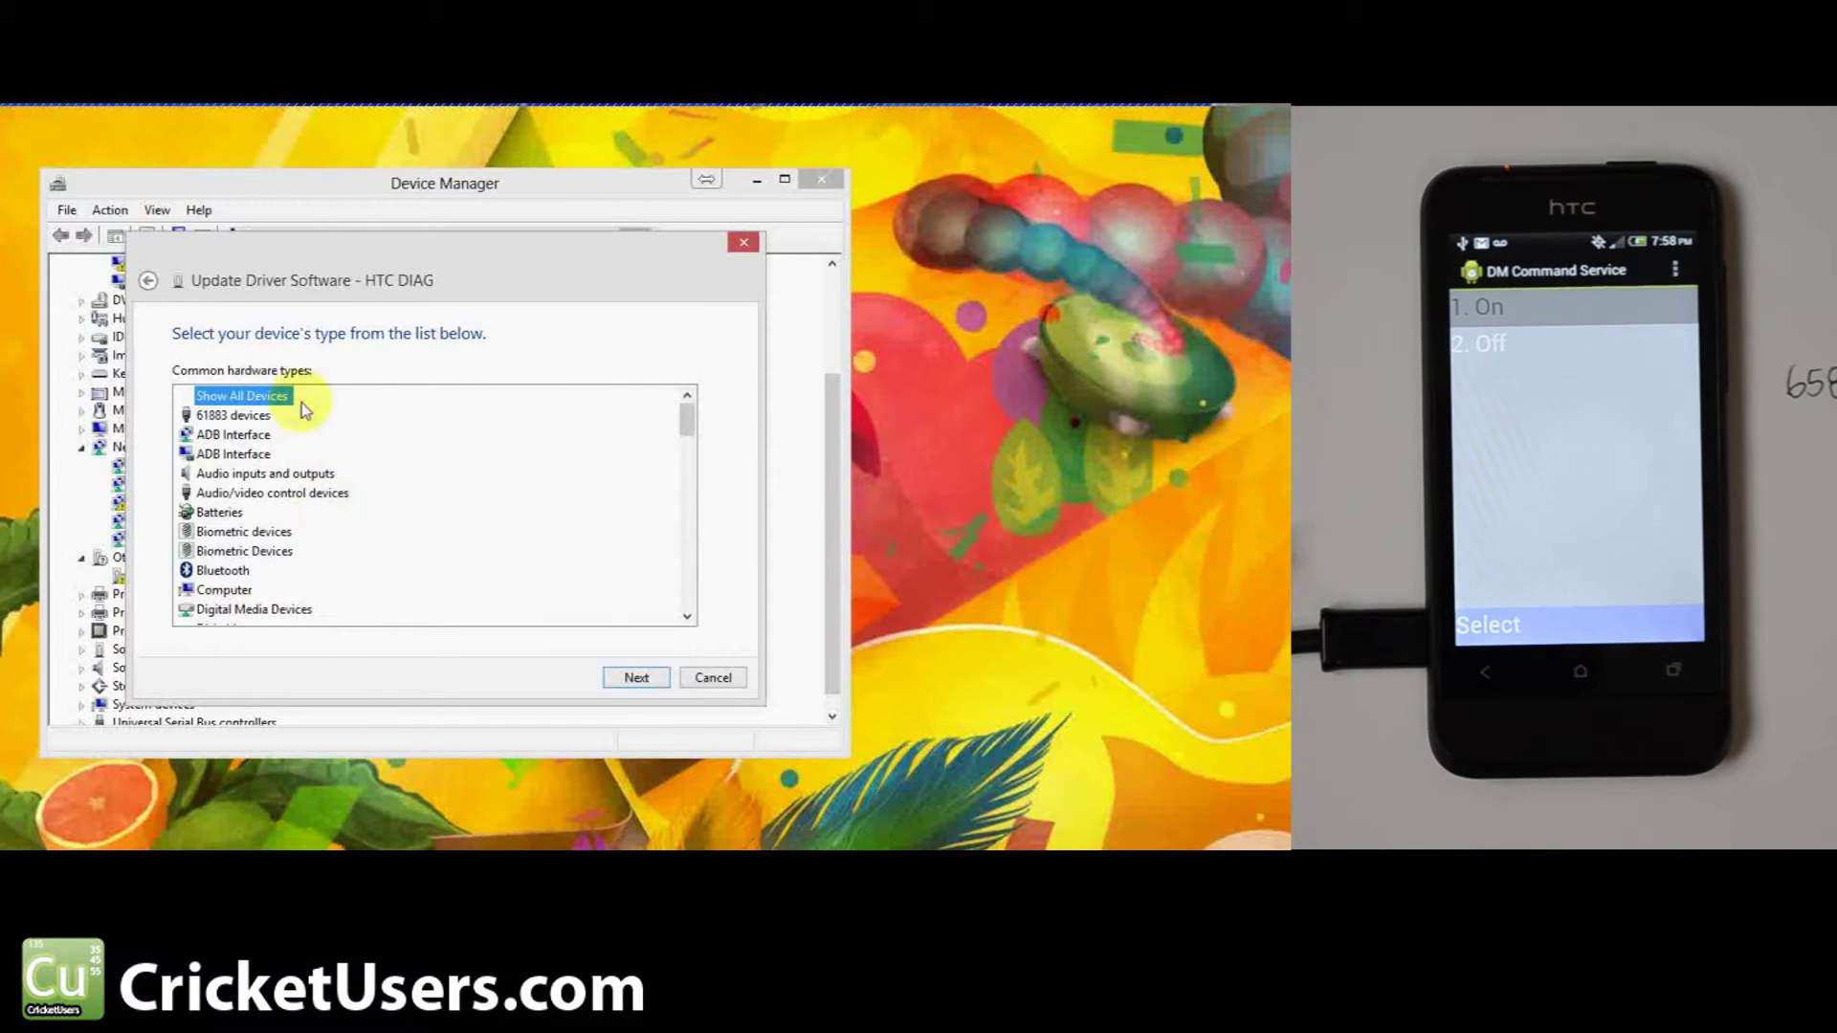
click(620, 677)
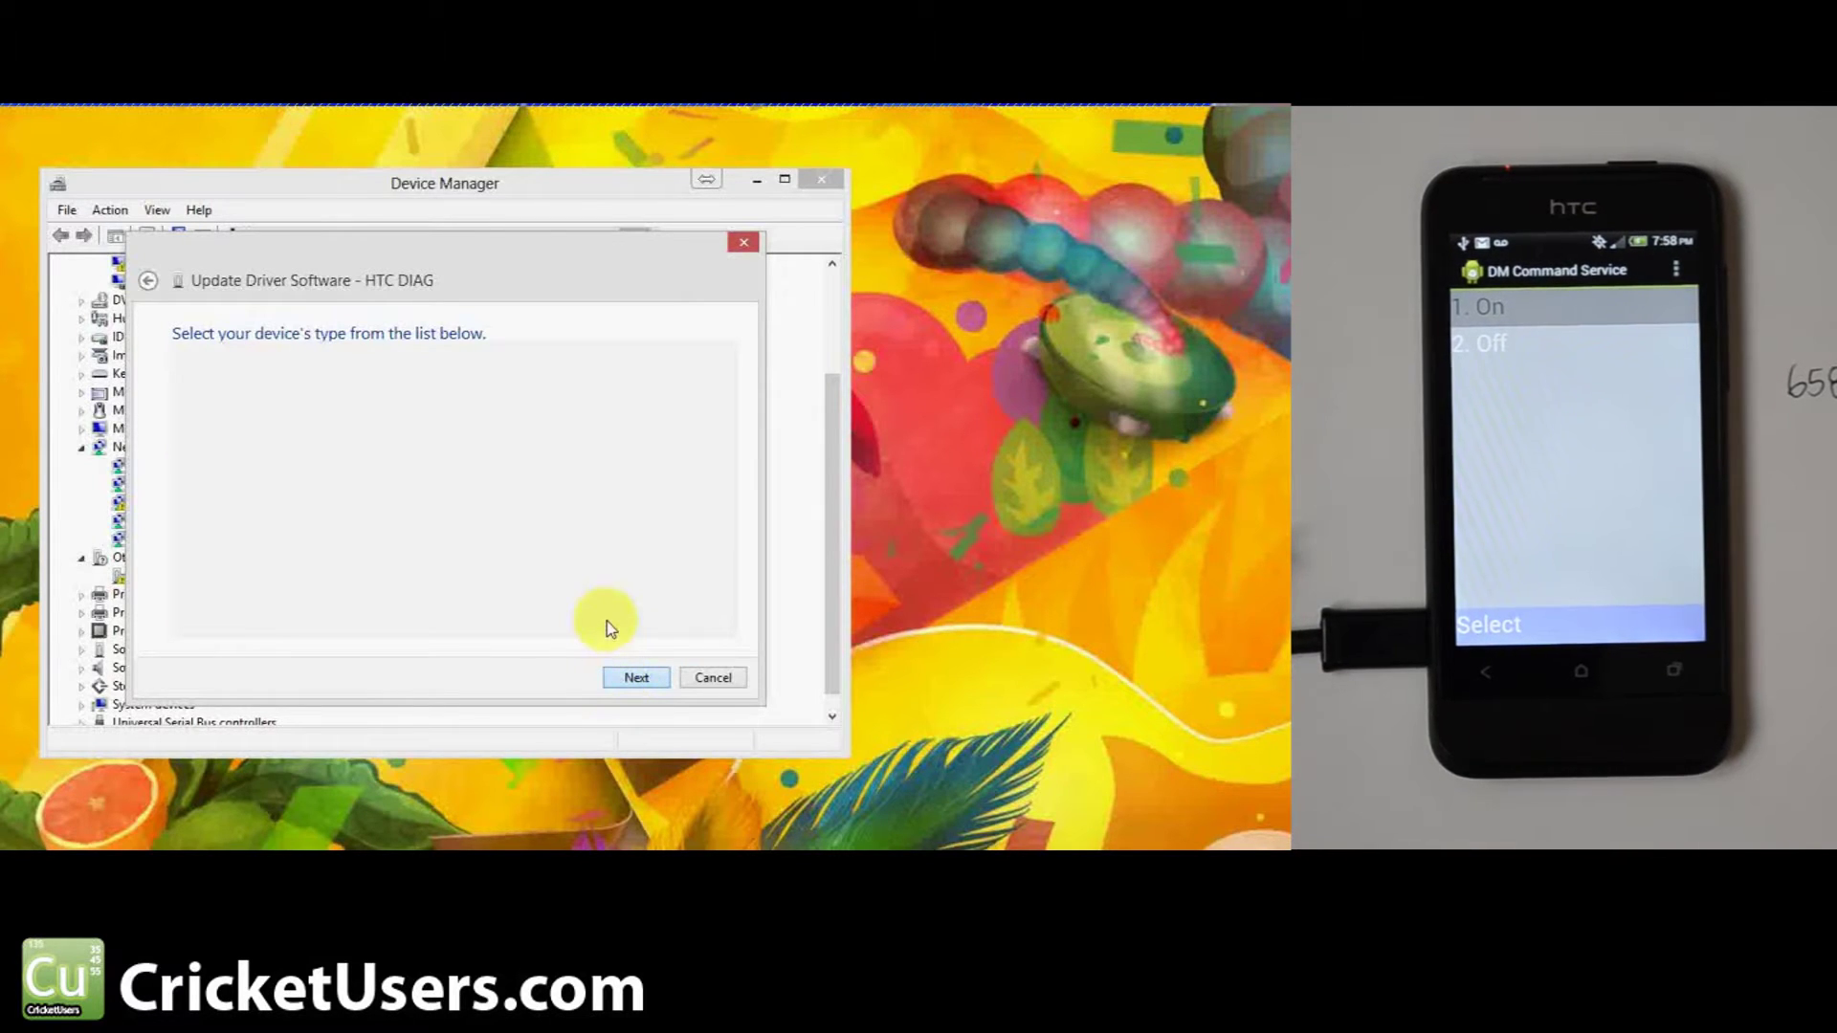
- Install HTC USB Modem from HtcUsbMdmV64.inf via Have Disk, accepting the unverified-driver warning
click(636, 600)
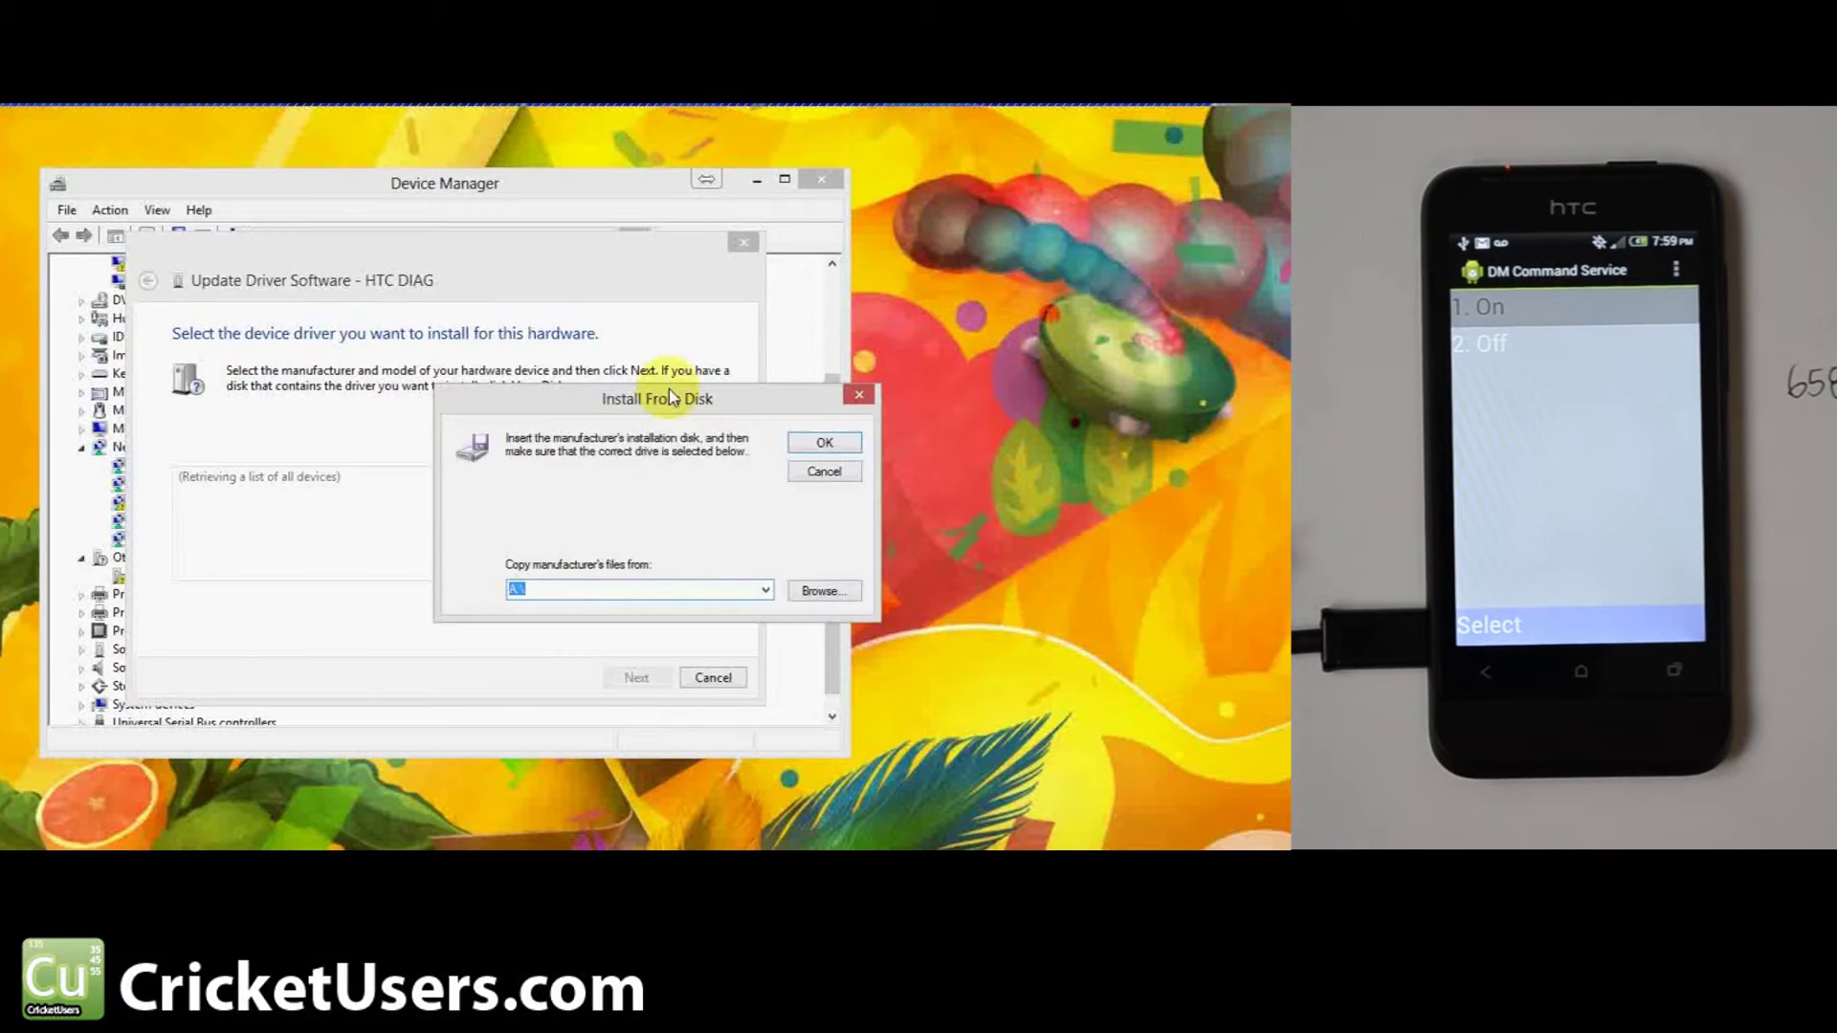
click(660, 546)
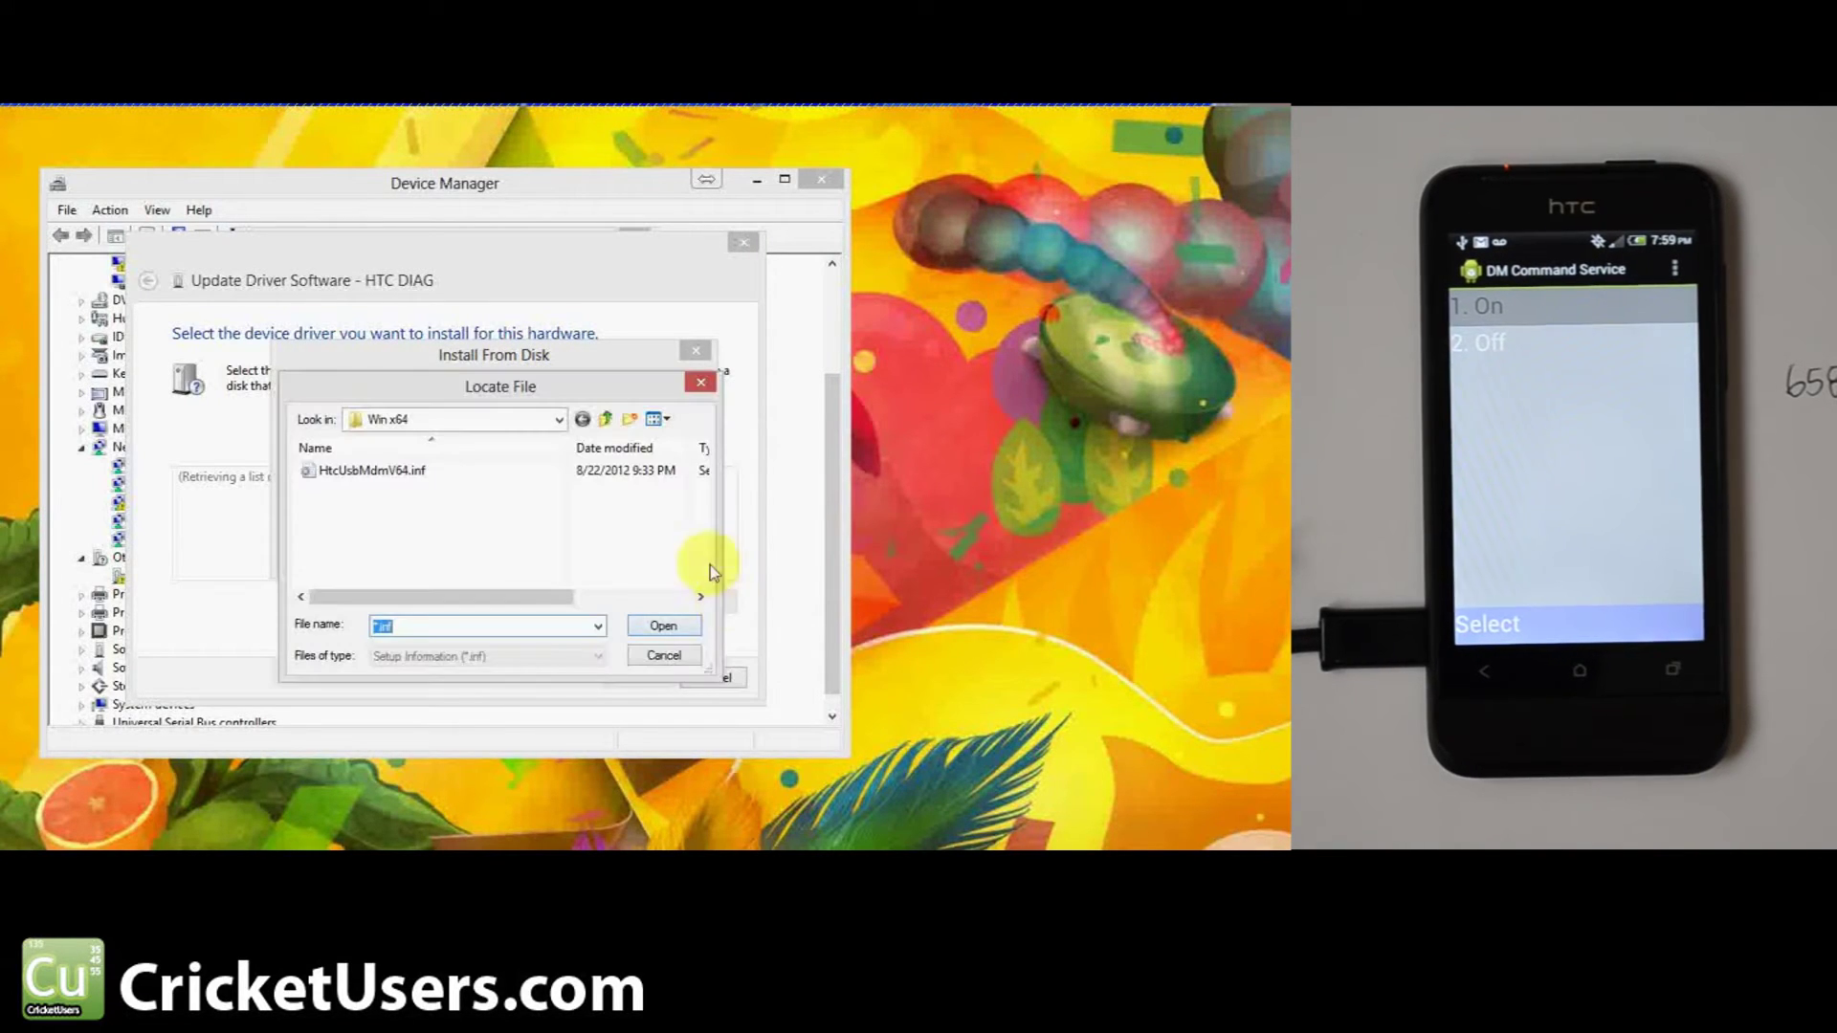
click(373, 470)
double_click(373, 469)
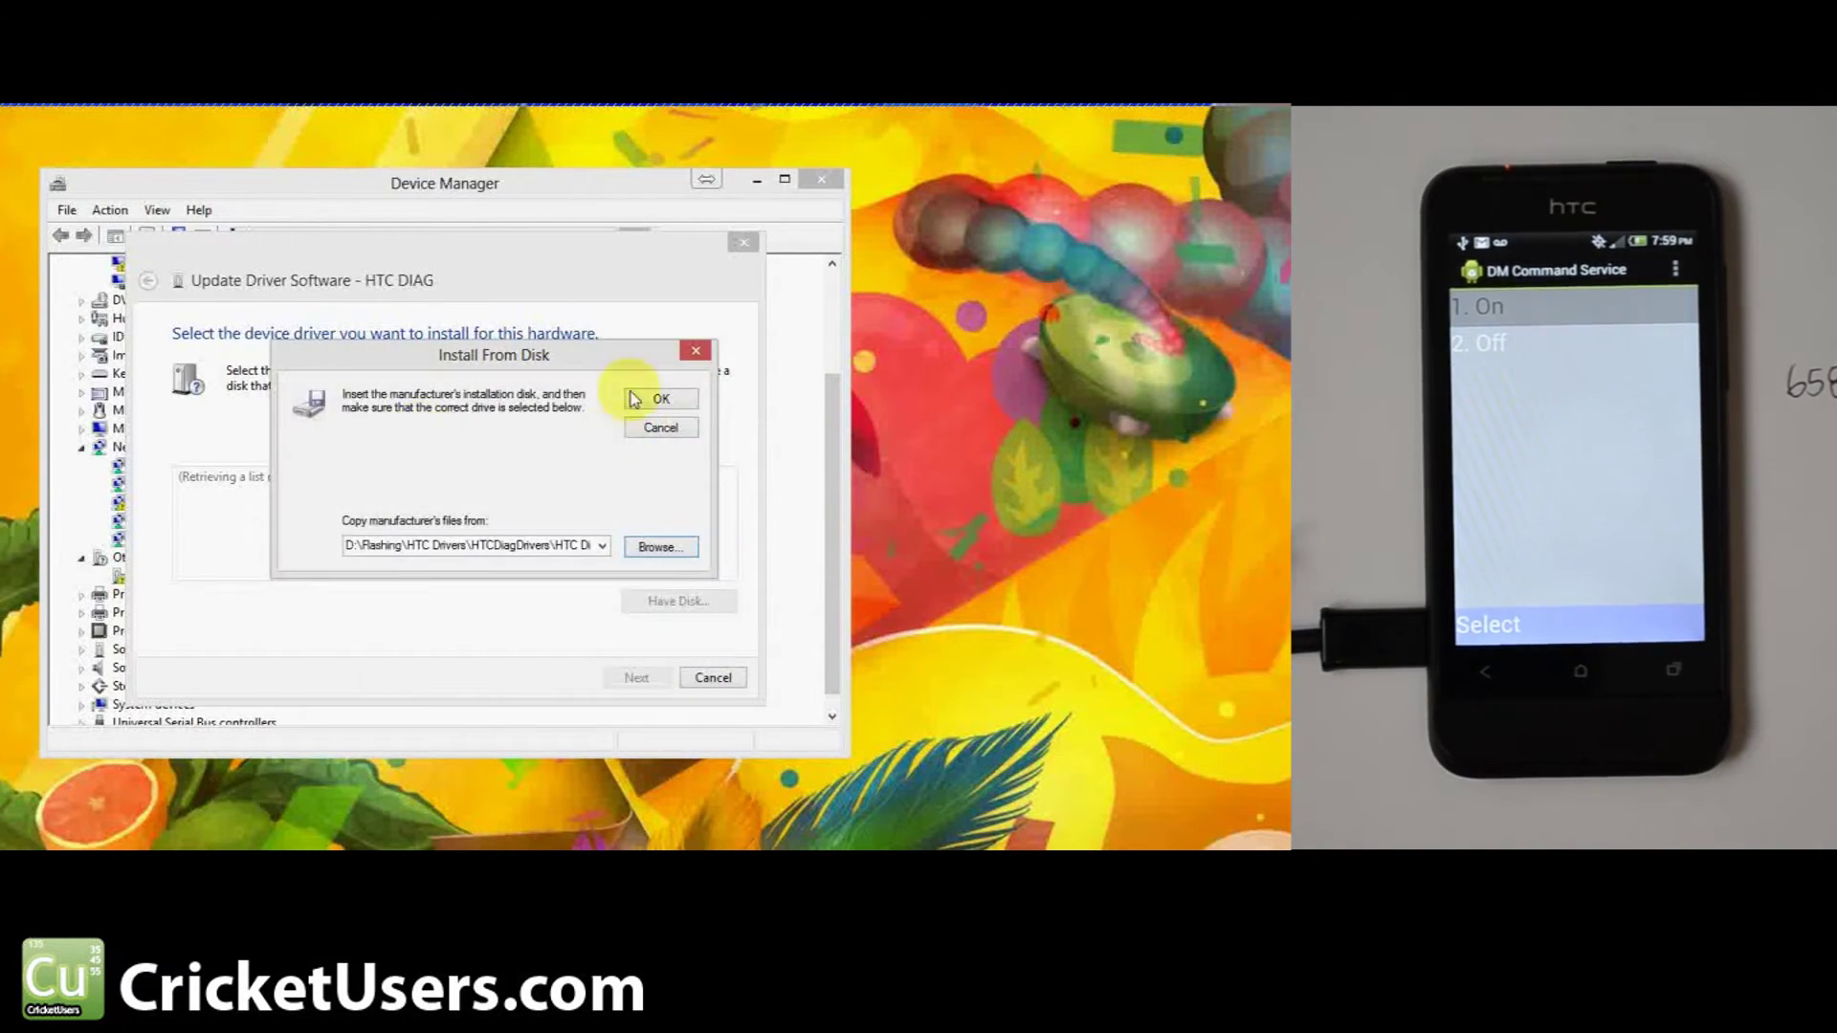
click(661, 402)
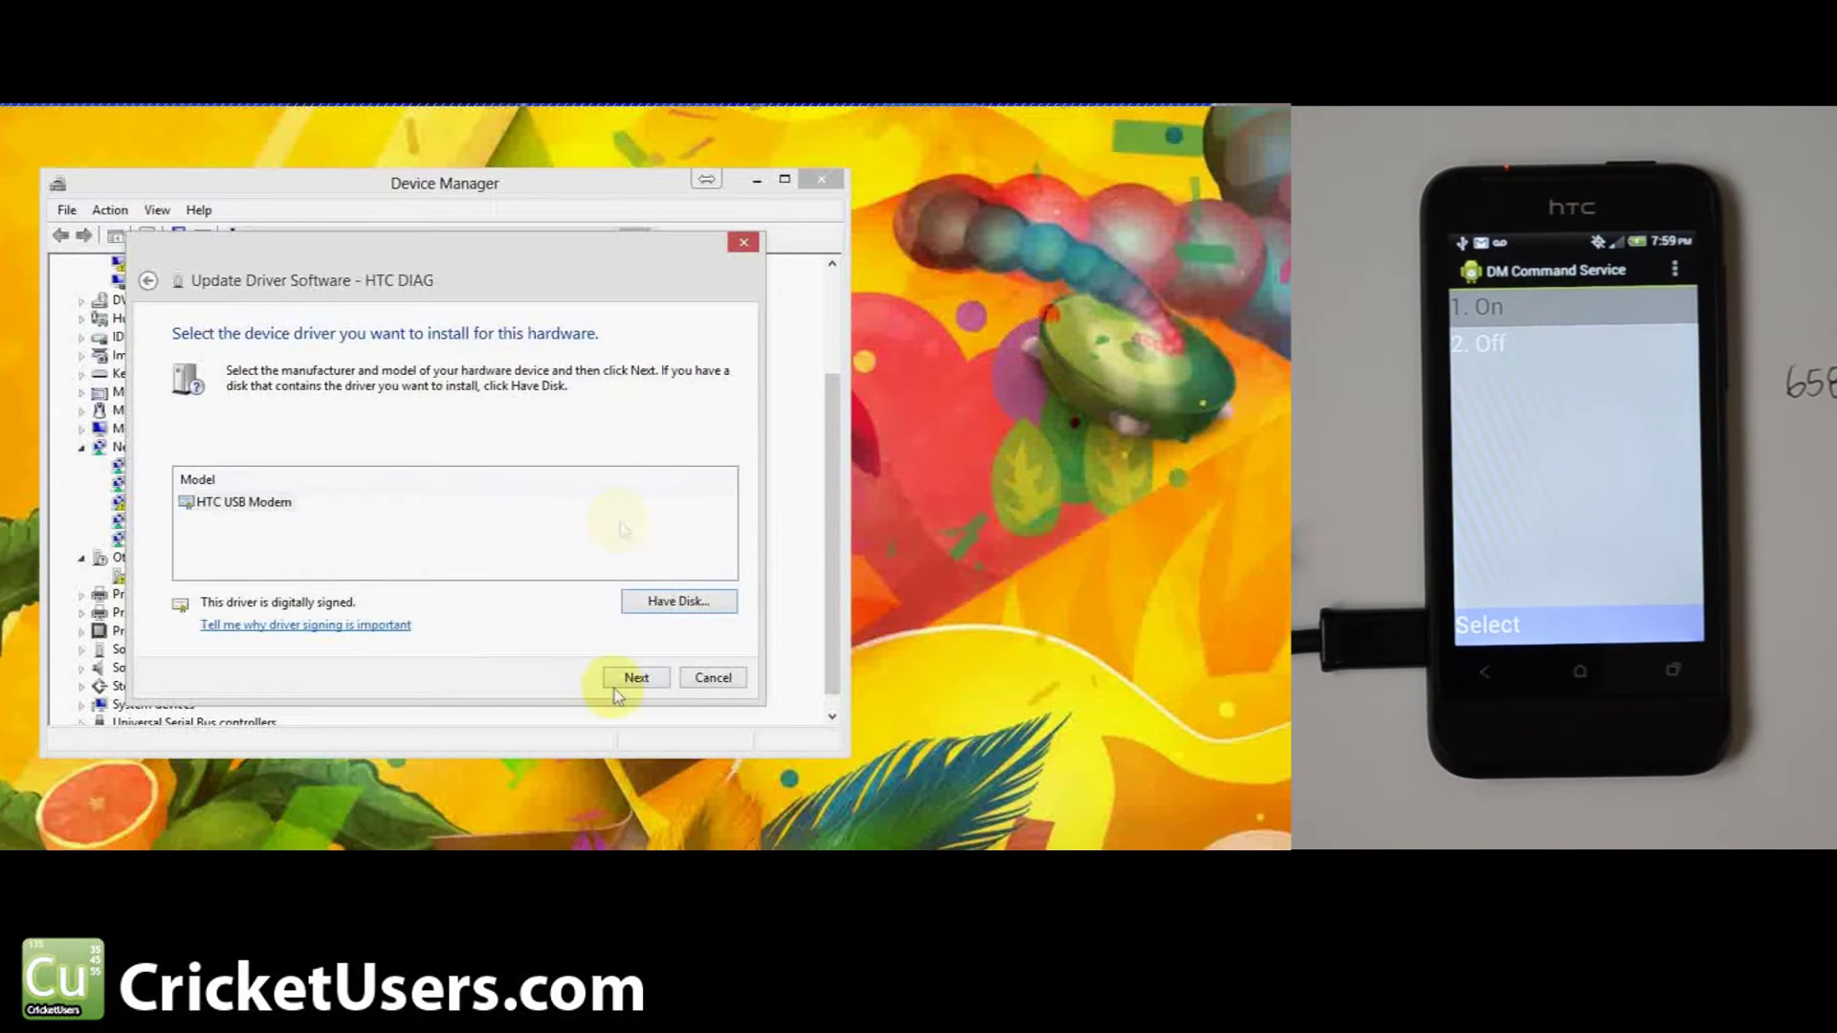
click(634, 679)
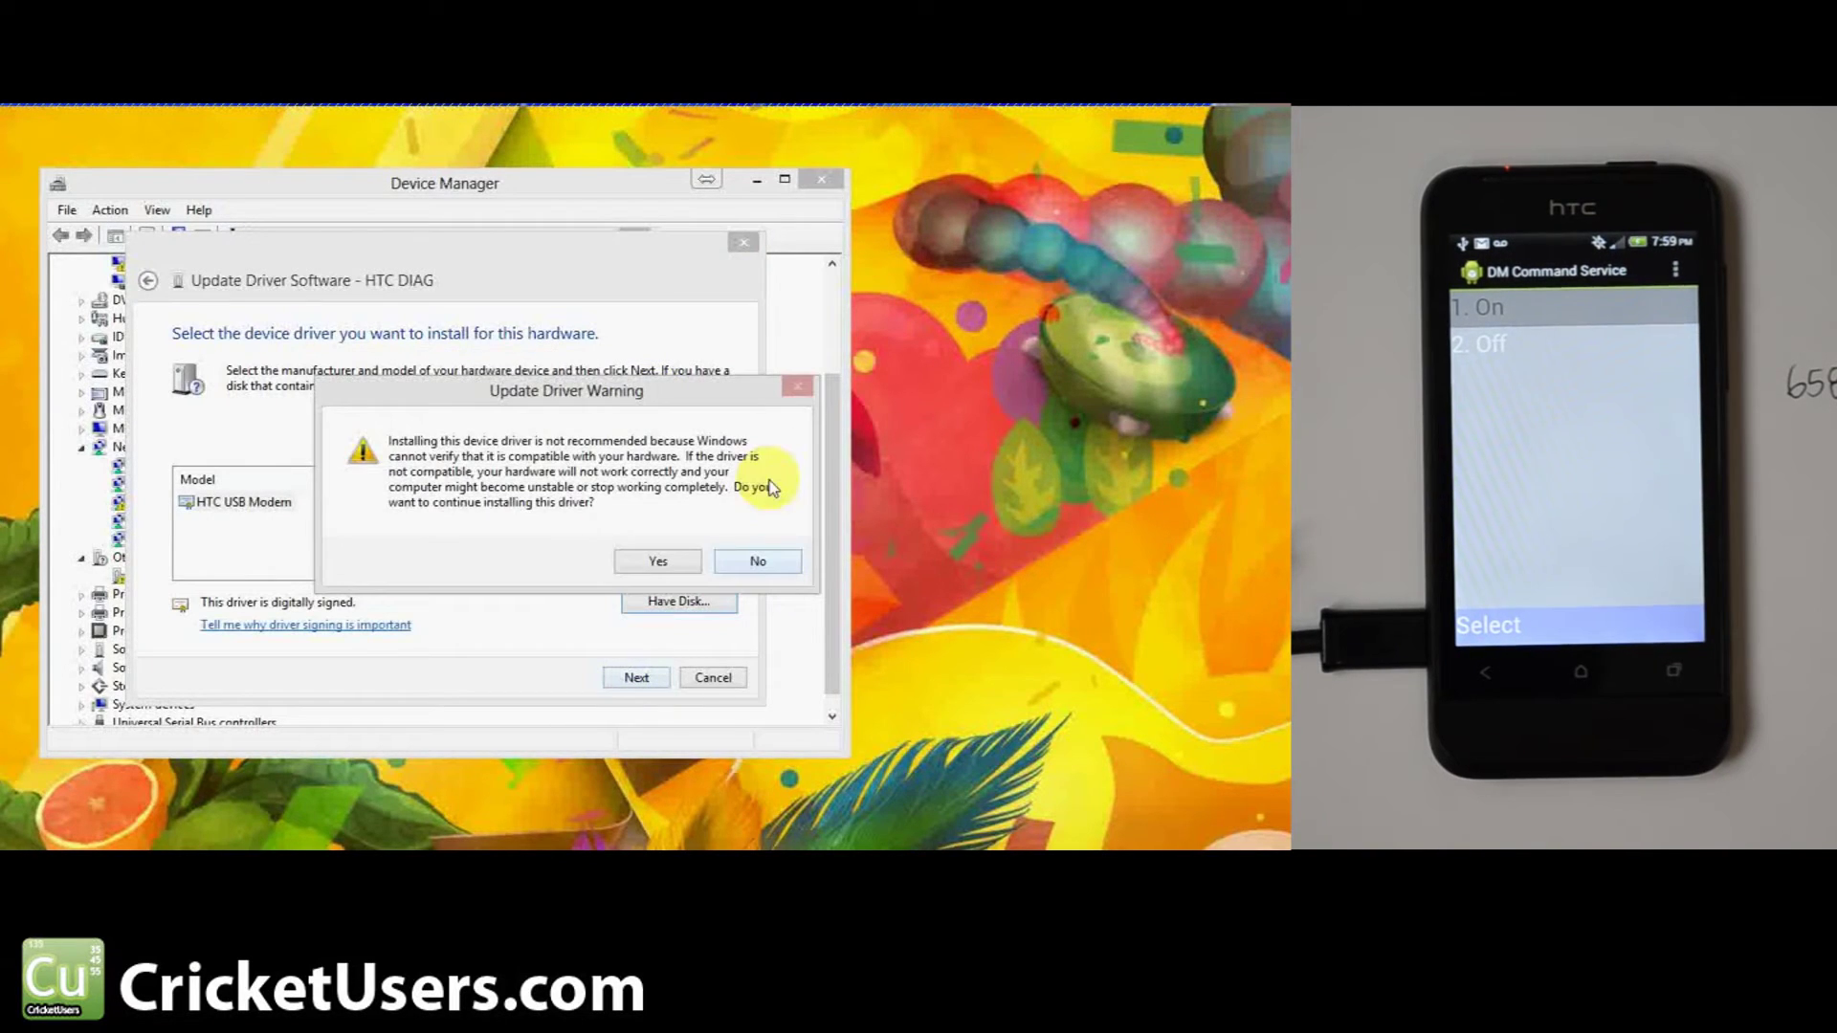
click(658, 562)
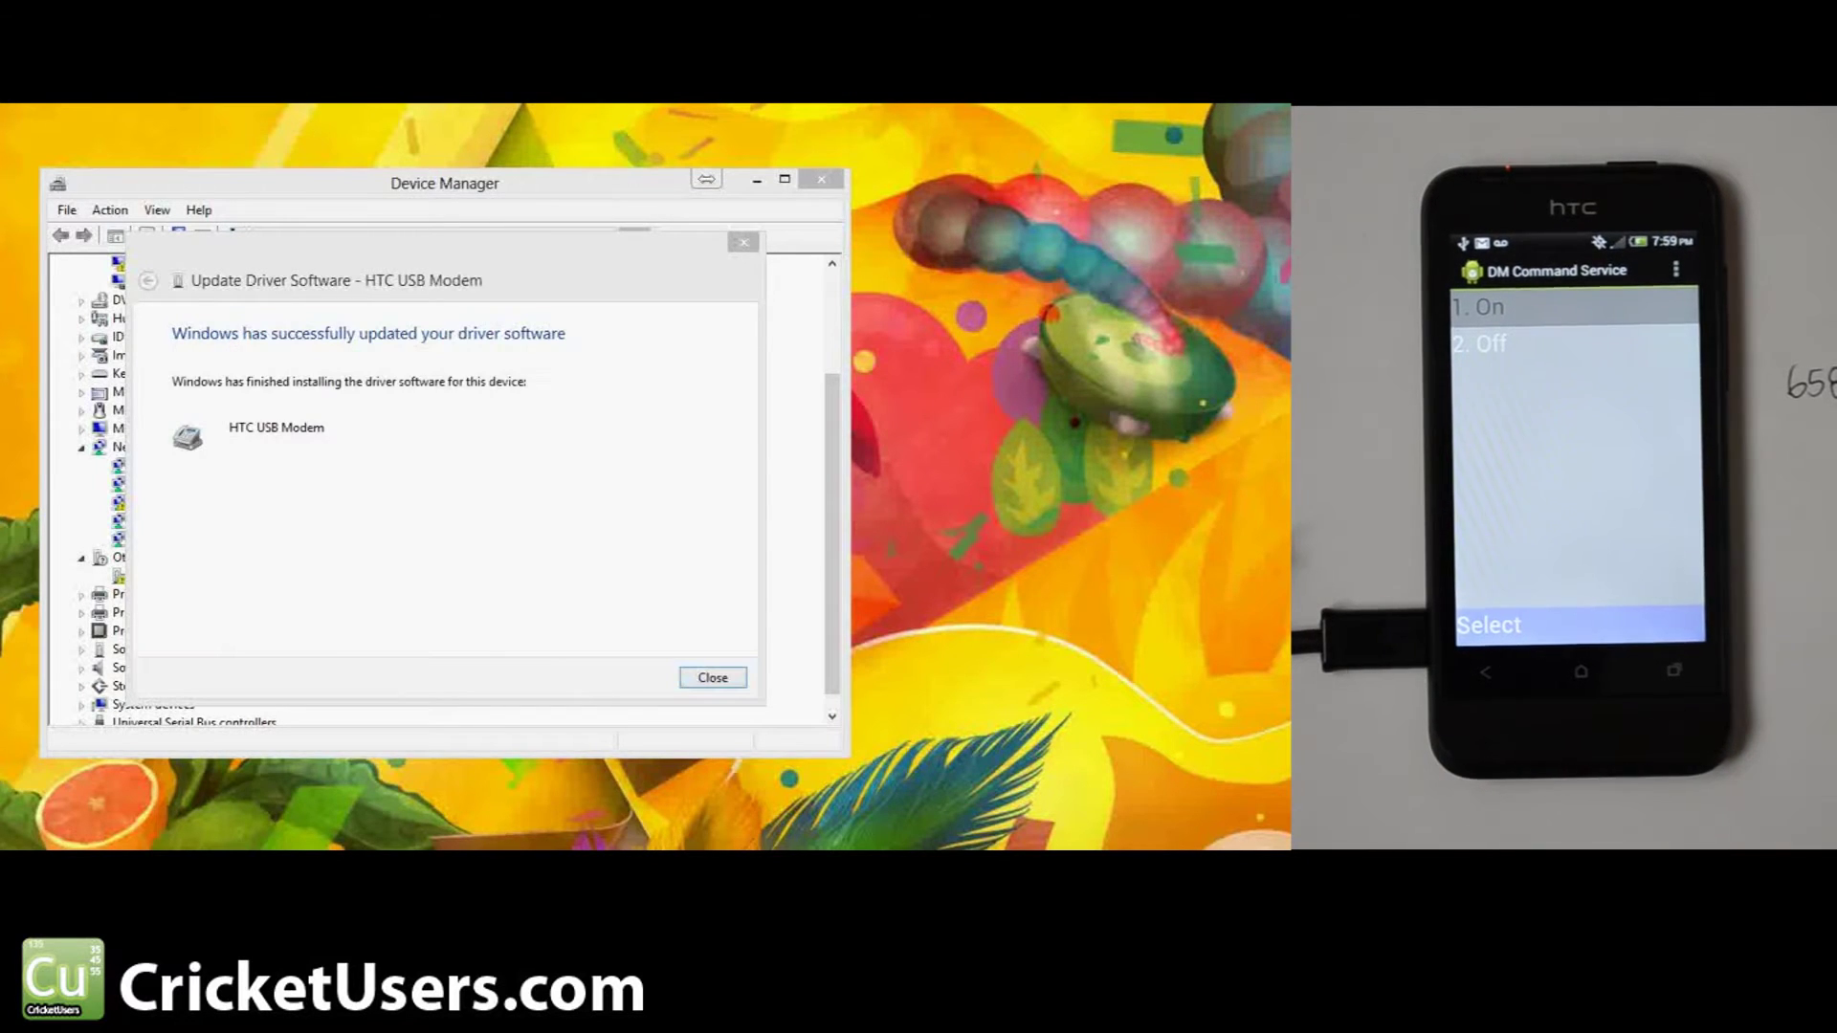
key(Return)
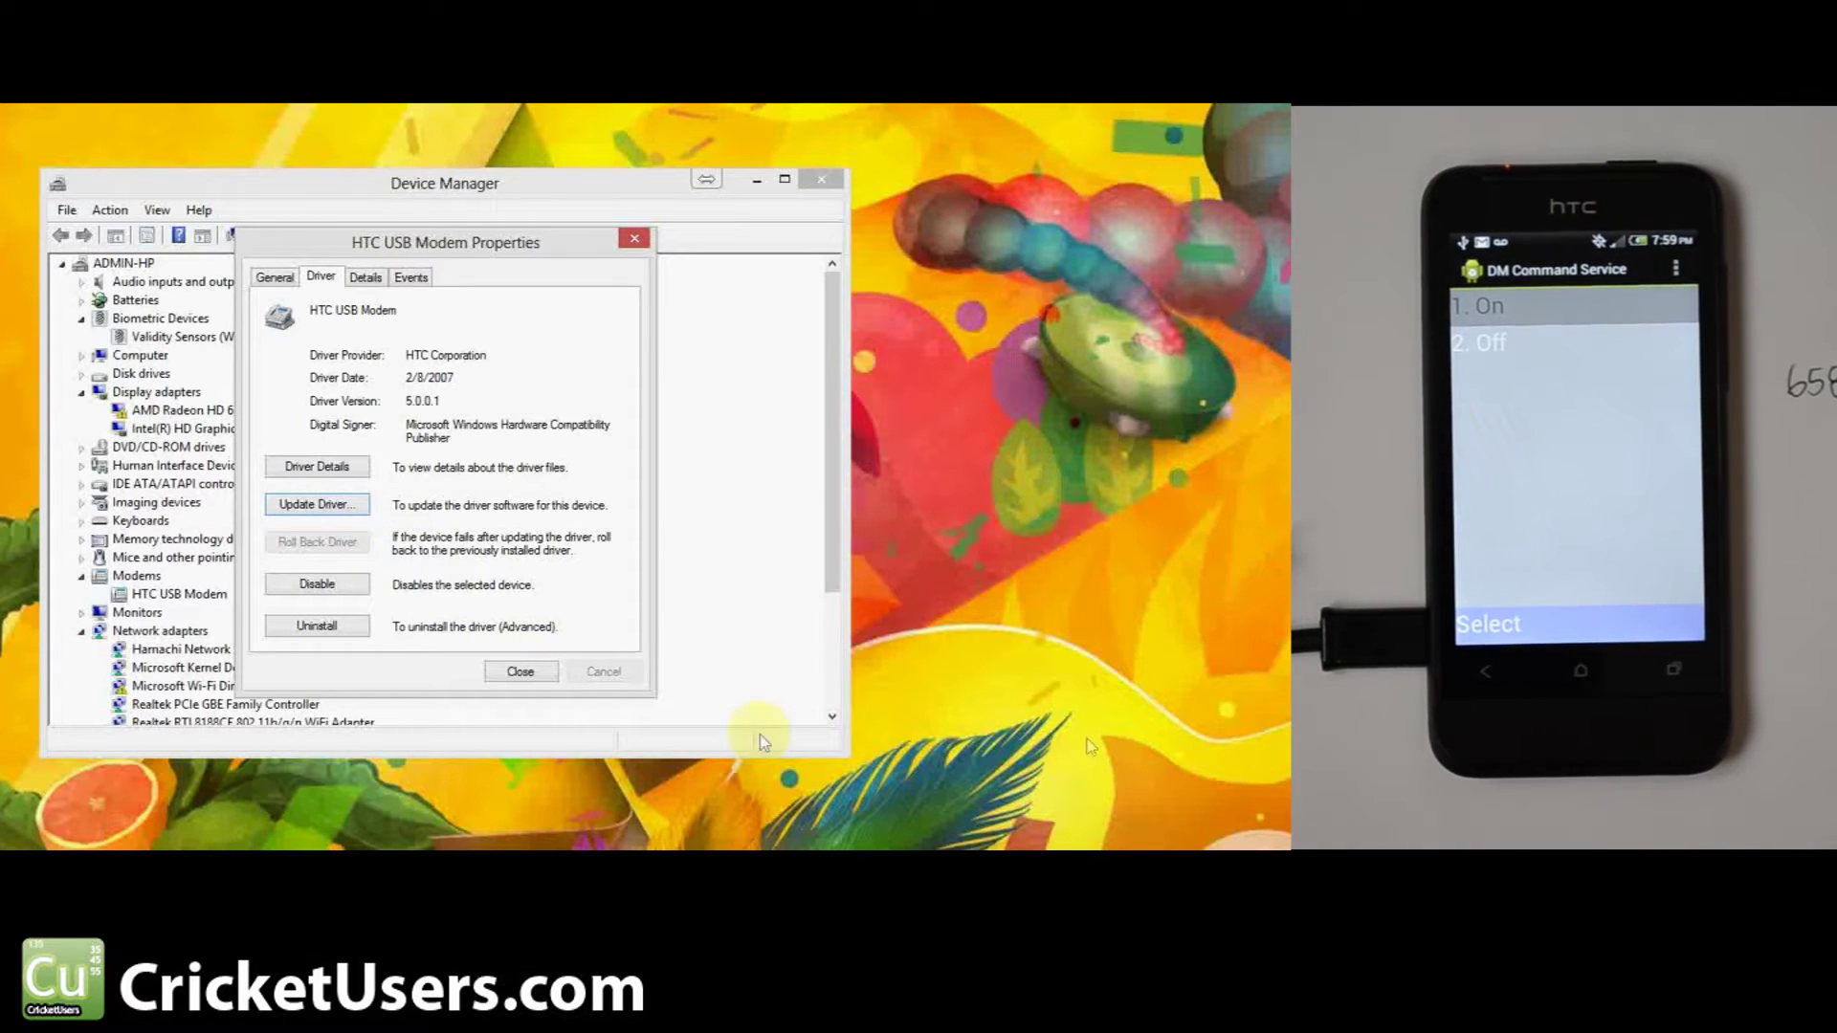
- Close the HTC USB Modem properties and dismiss its right-click menu
click(354, 505)
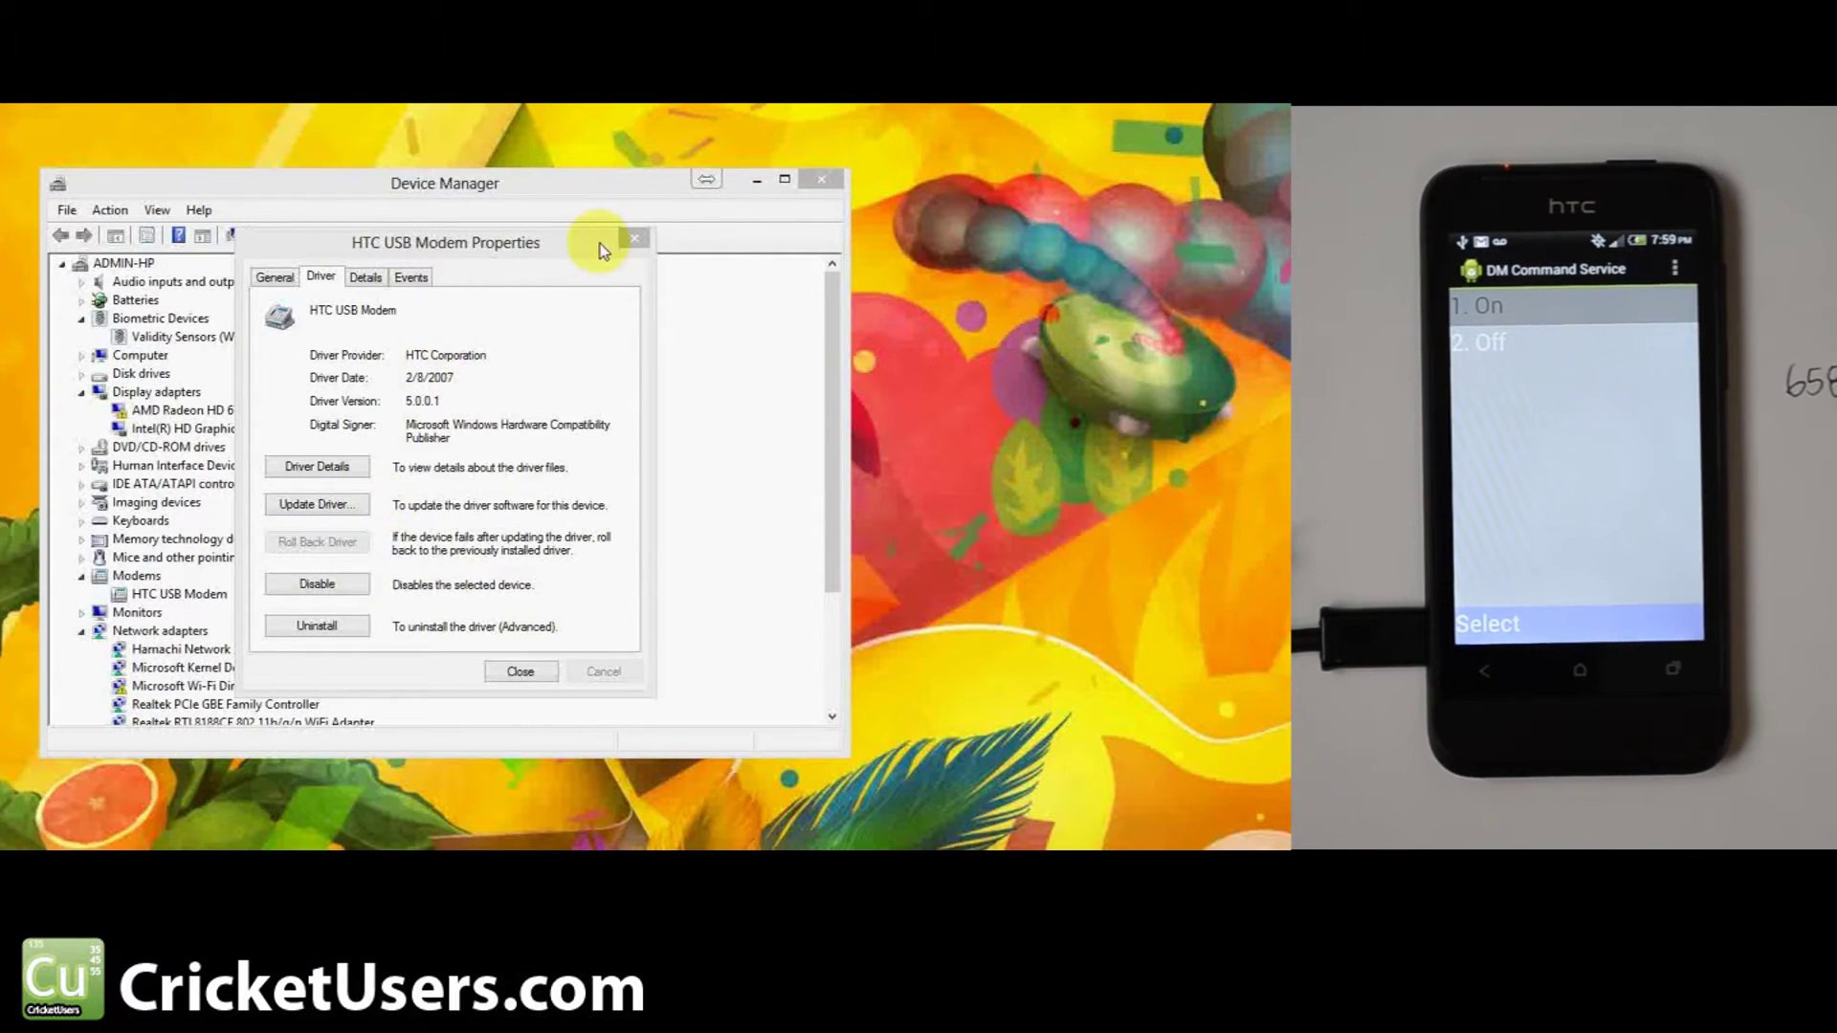
click(634, 238)
right_click(194, 594)
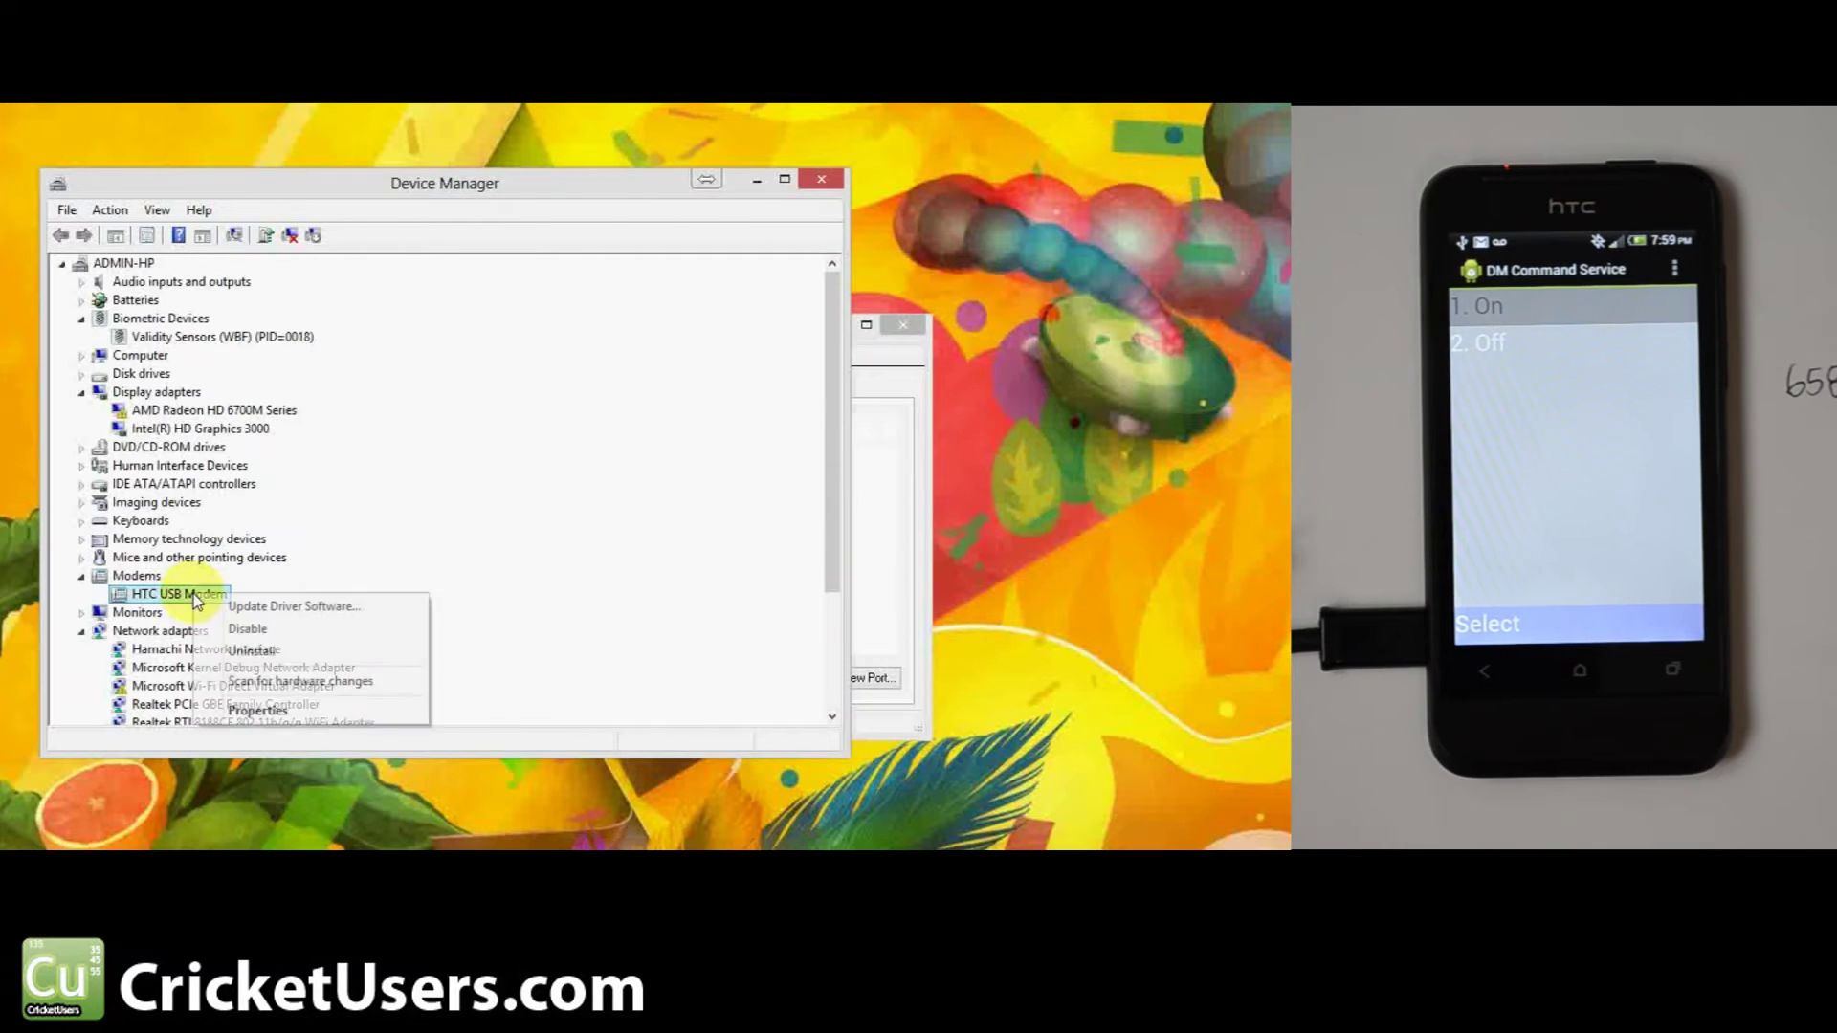
click(234, 630)
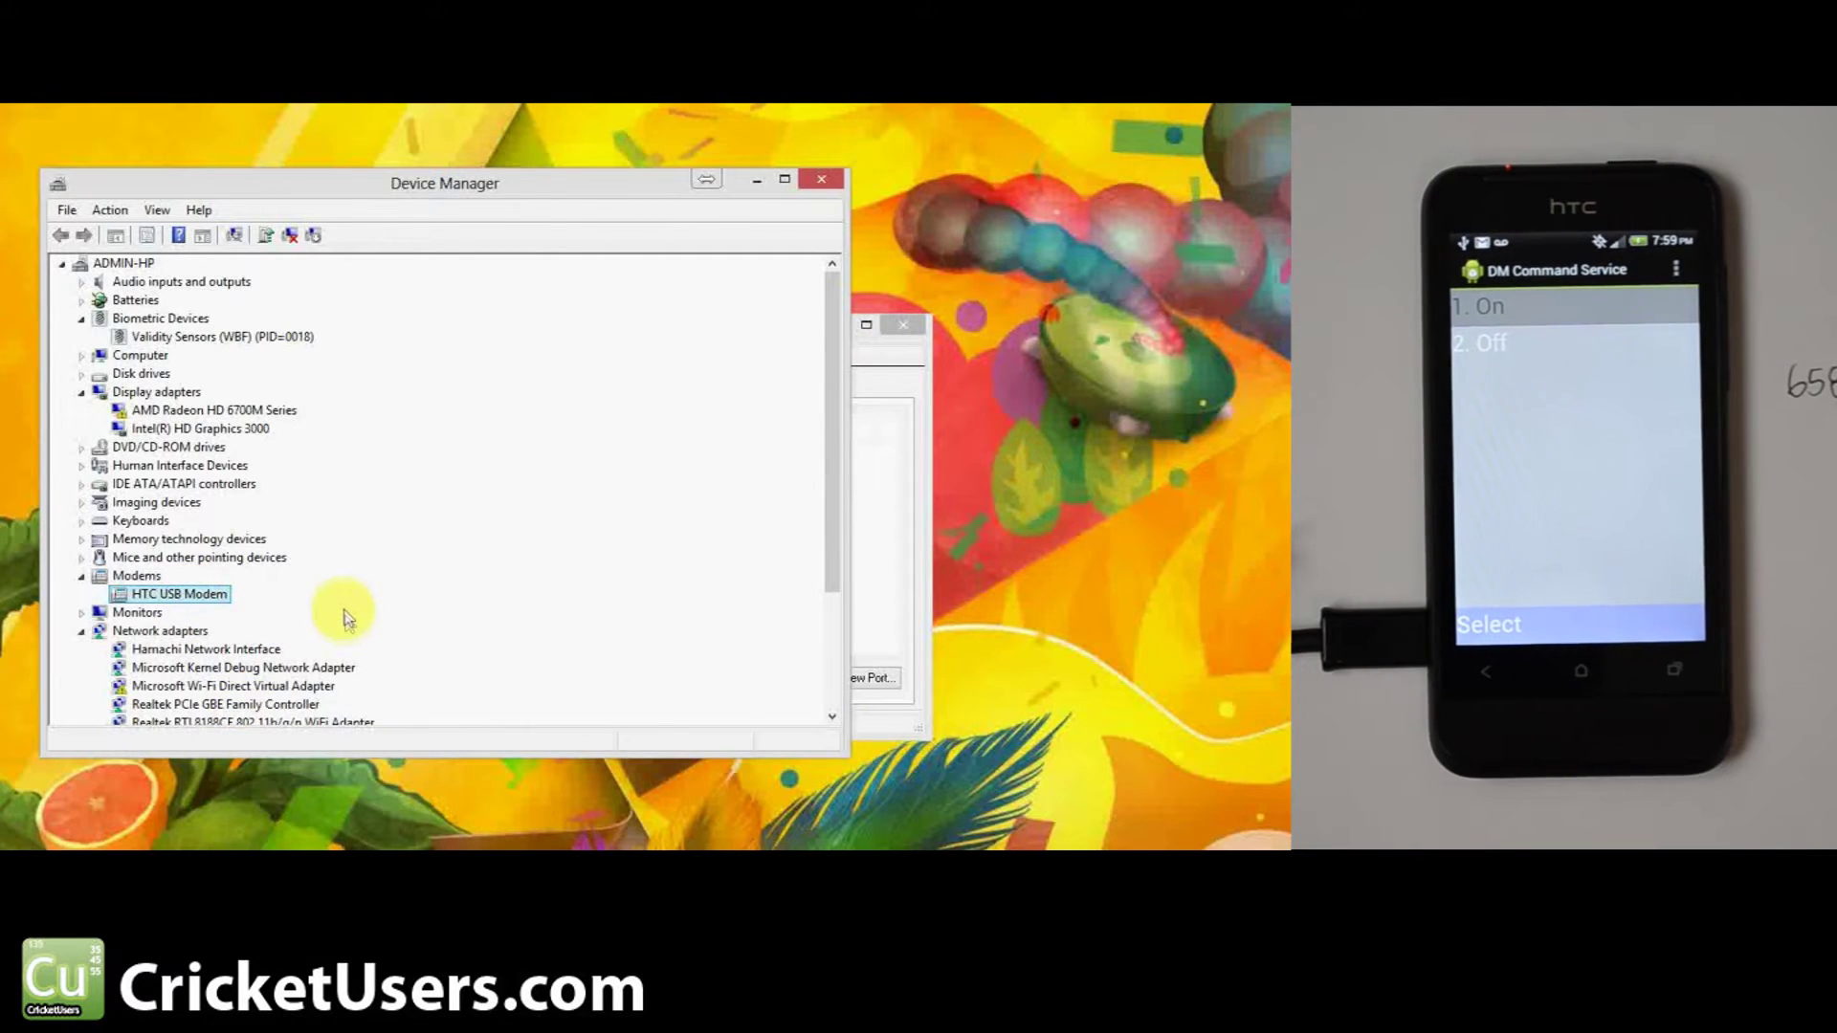
- Set the HTC USB Modem's Advanced Port Settings COM port to COM15, accepting the duplicate-name warning
click(865, 489)
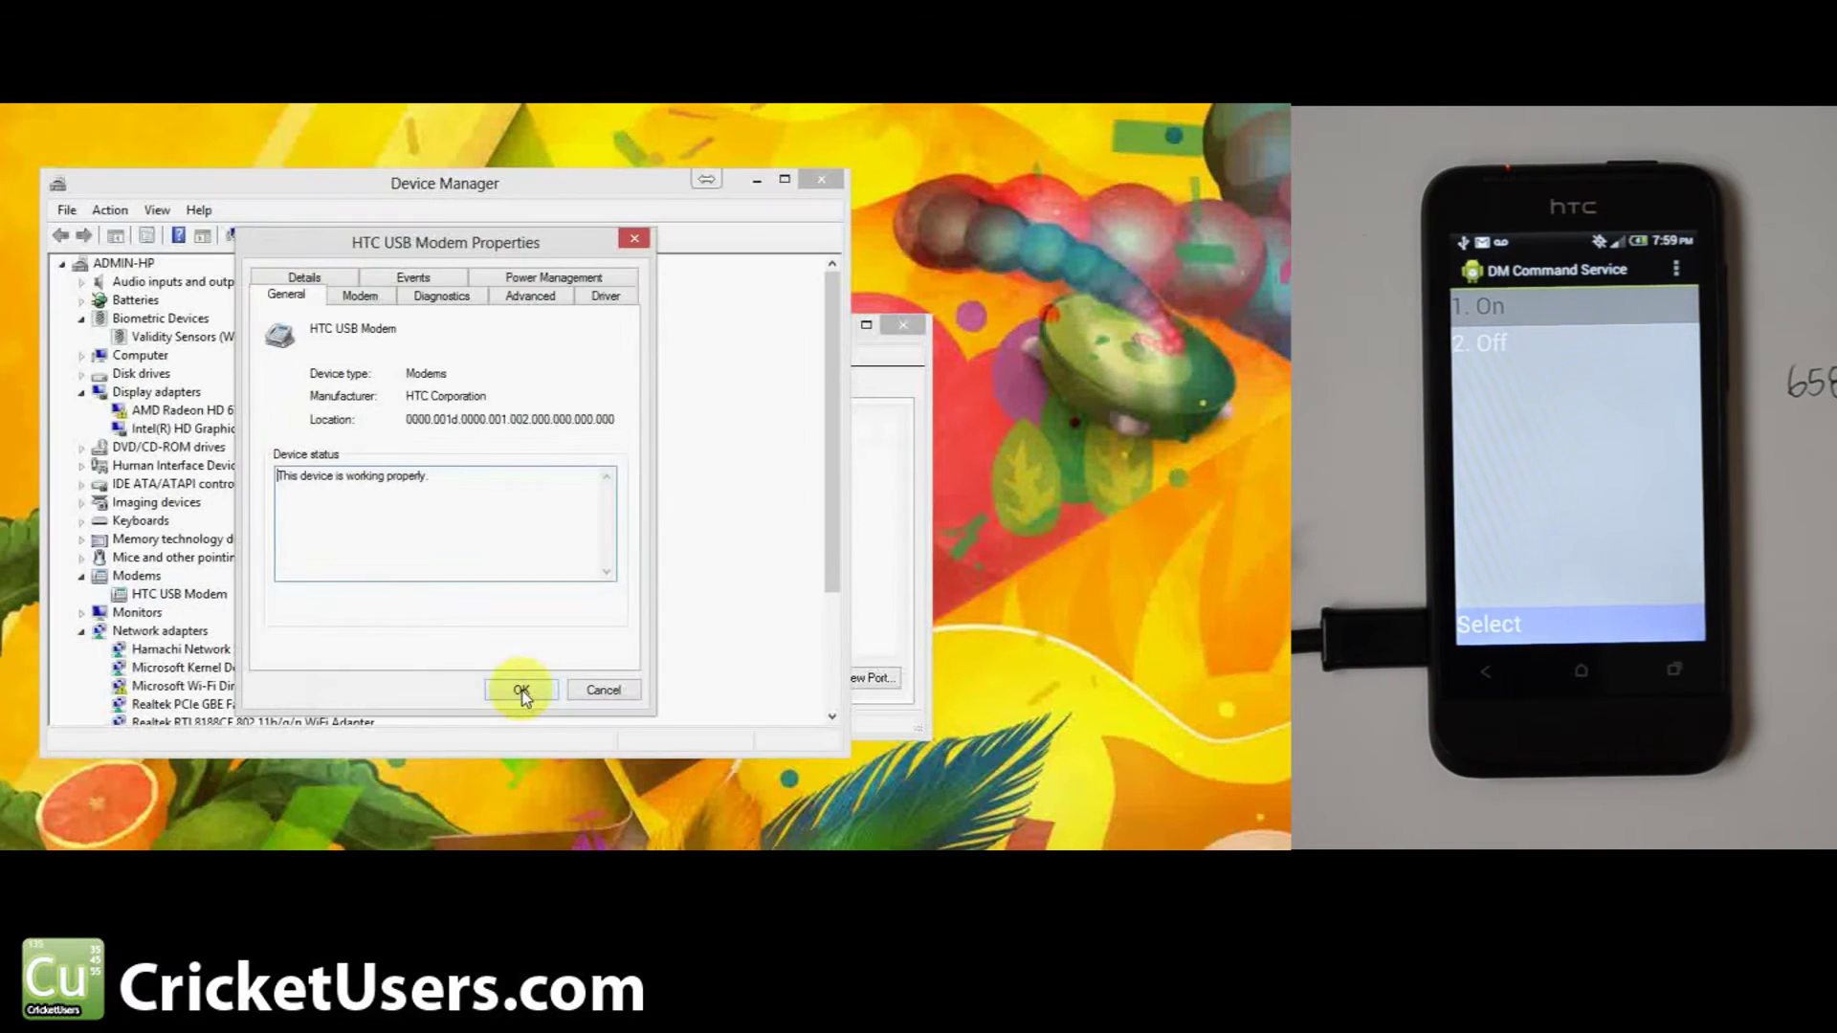
click(530, 295)
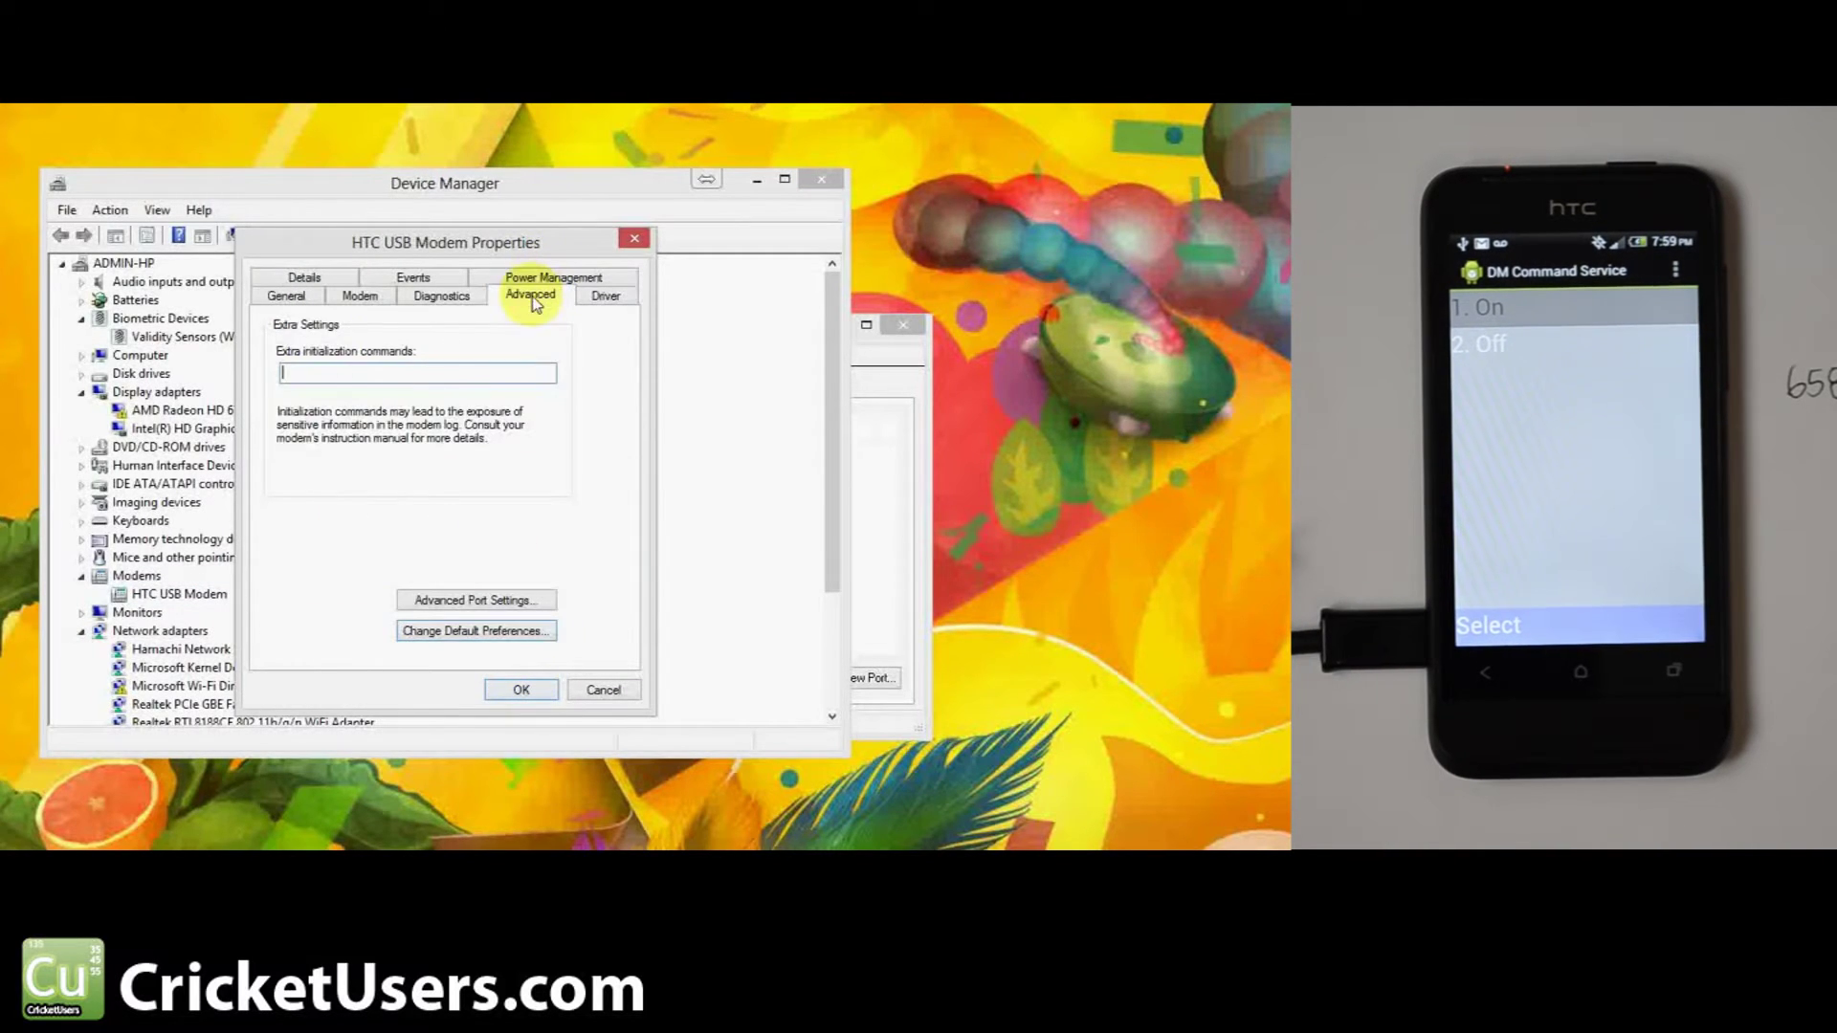
click(457, 600)
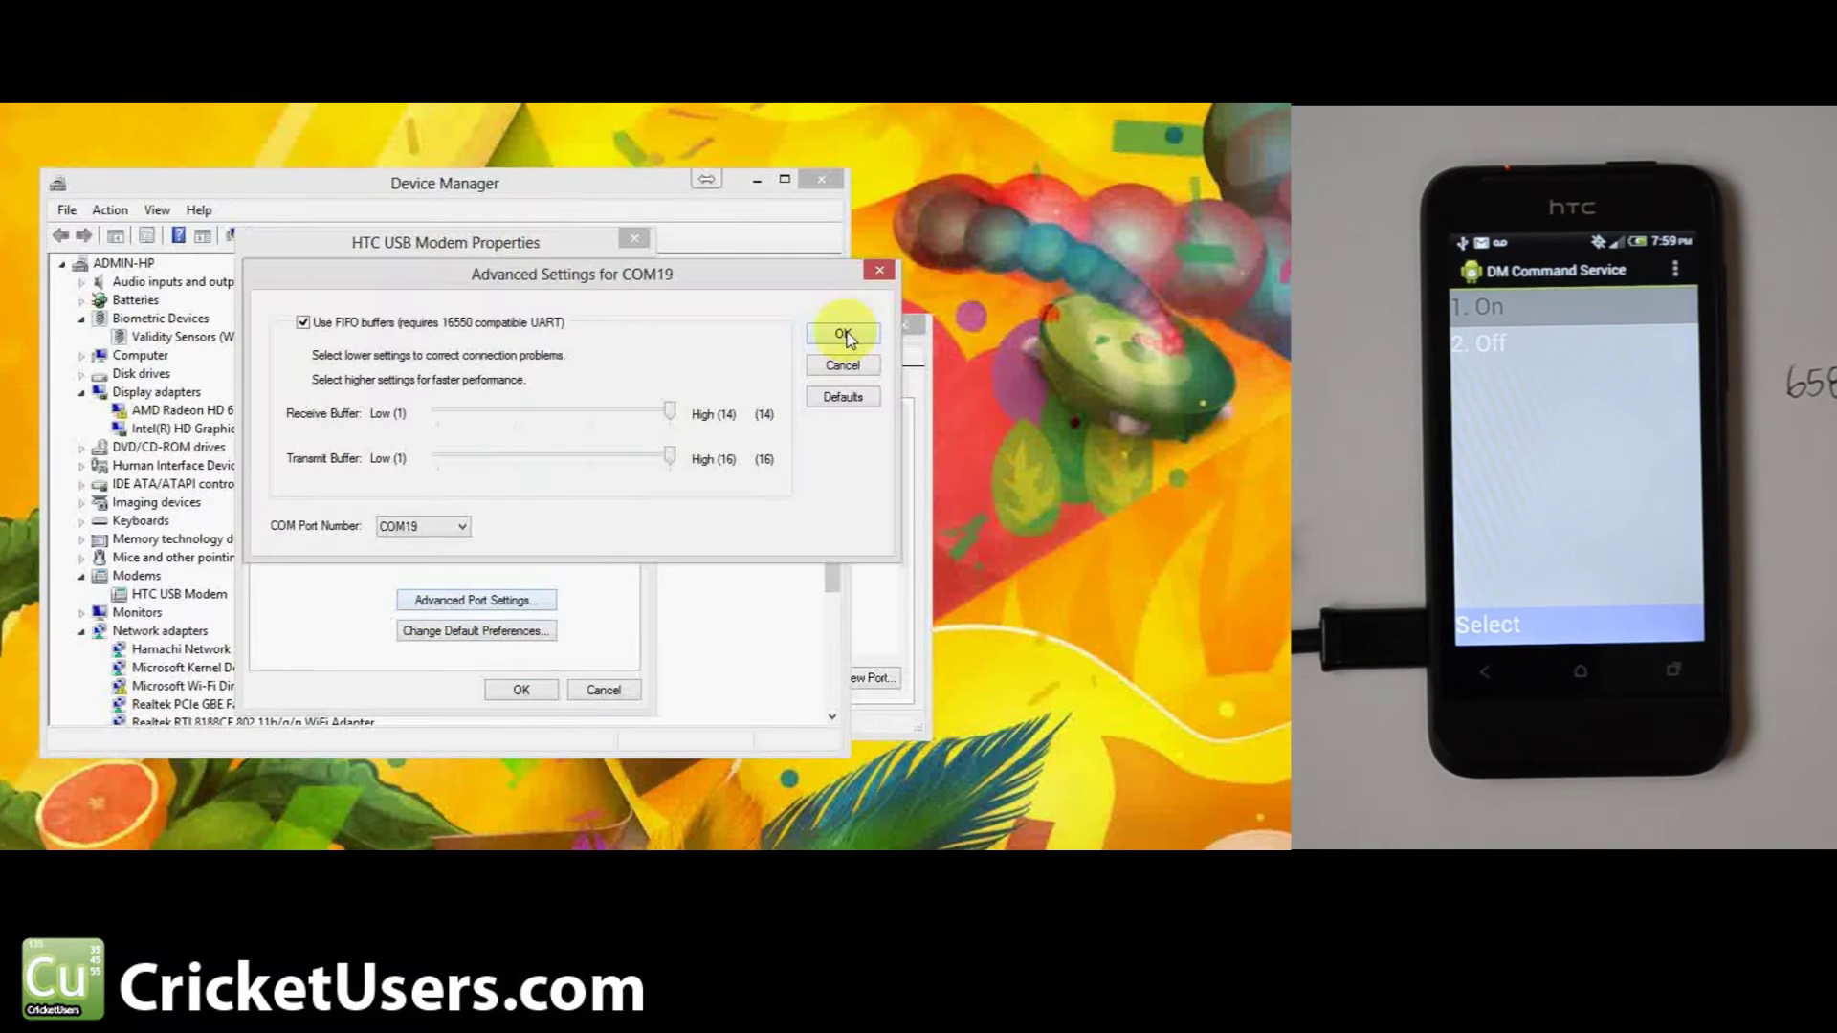
click(449, 526)
scroll(450, 600, up, 5)
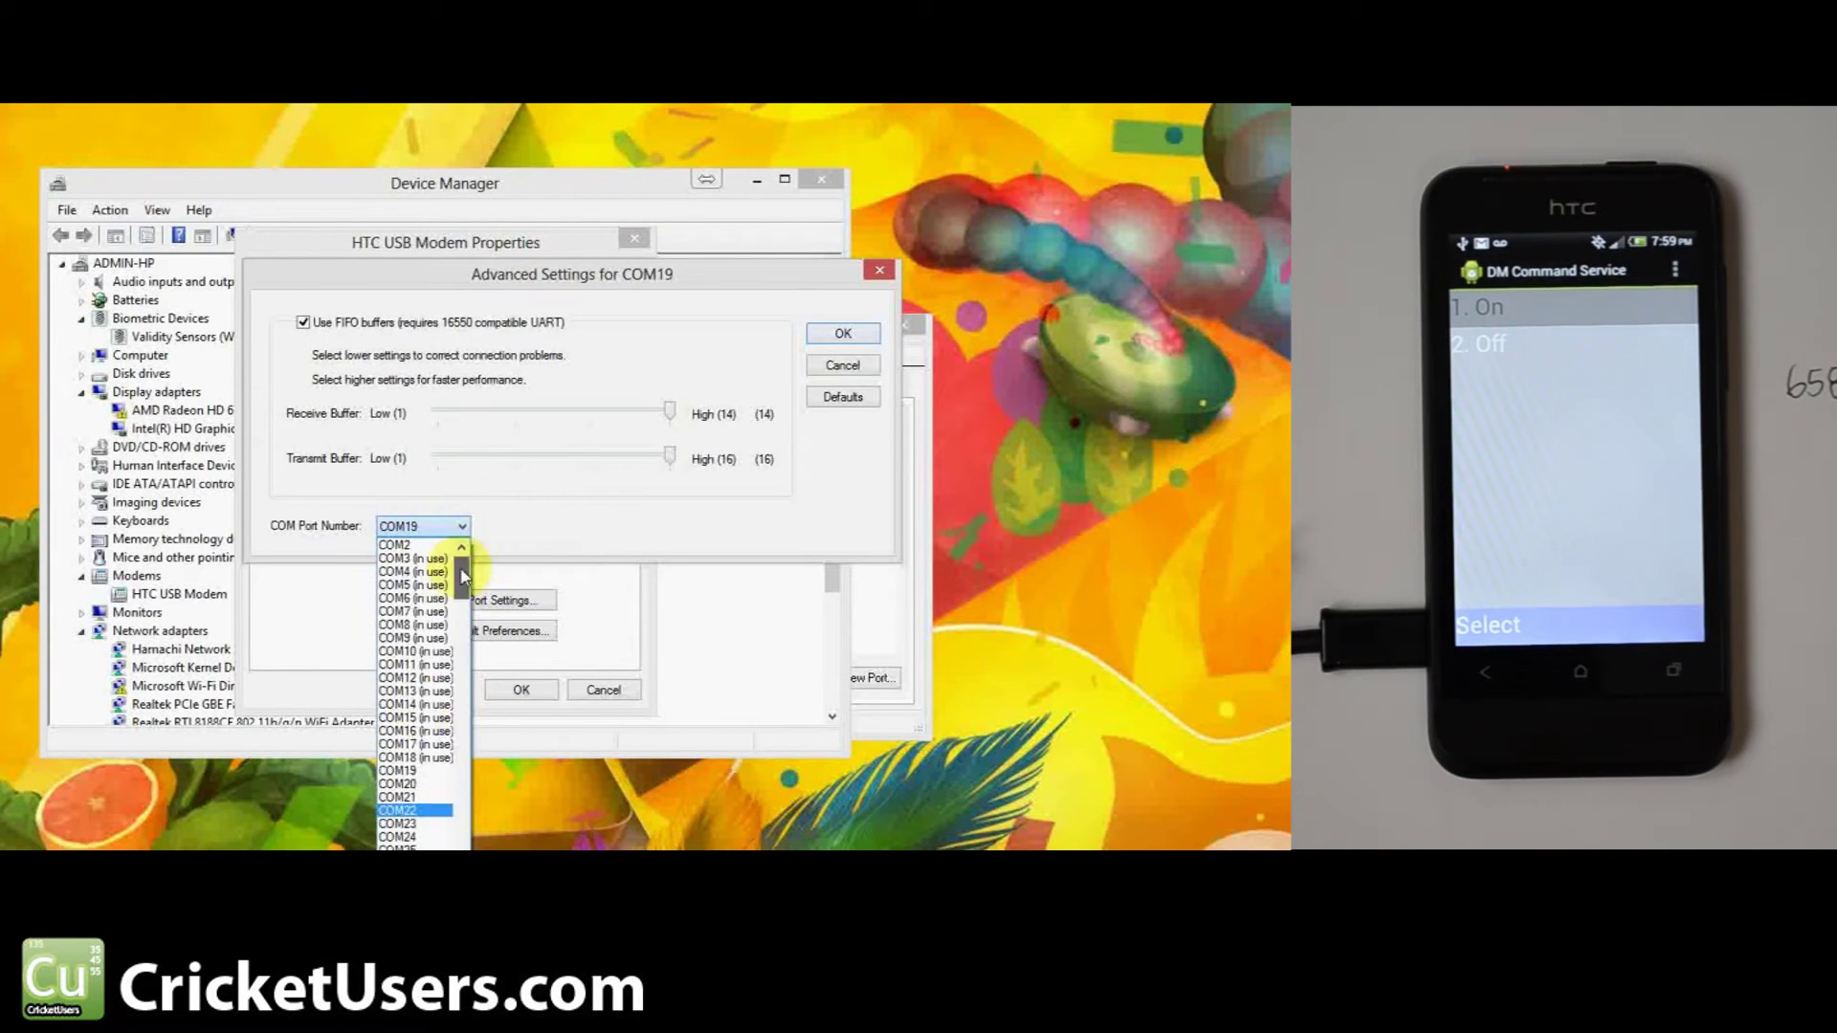
click(411, 705)
click(844, 334)
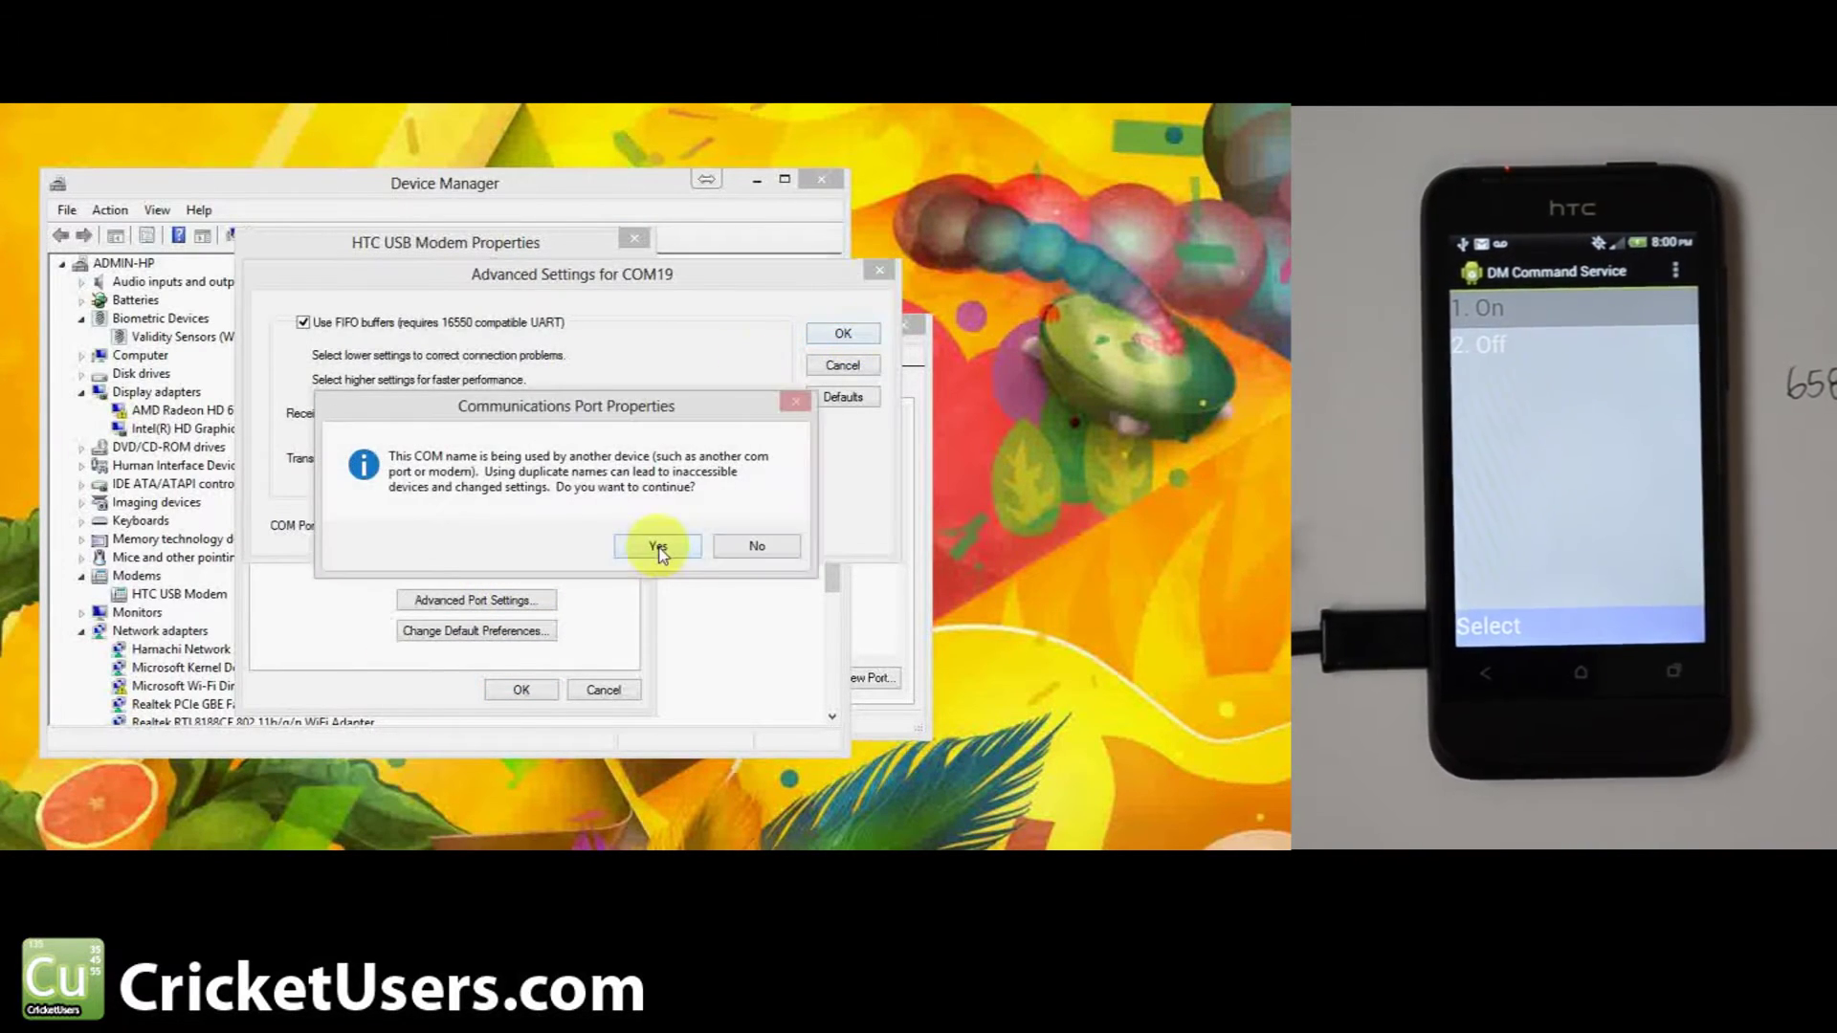
click(658, 548)
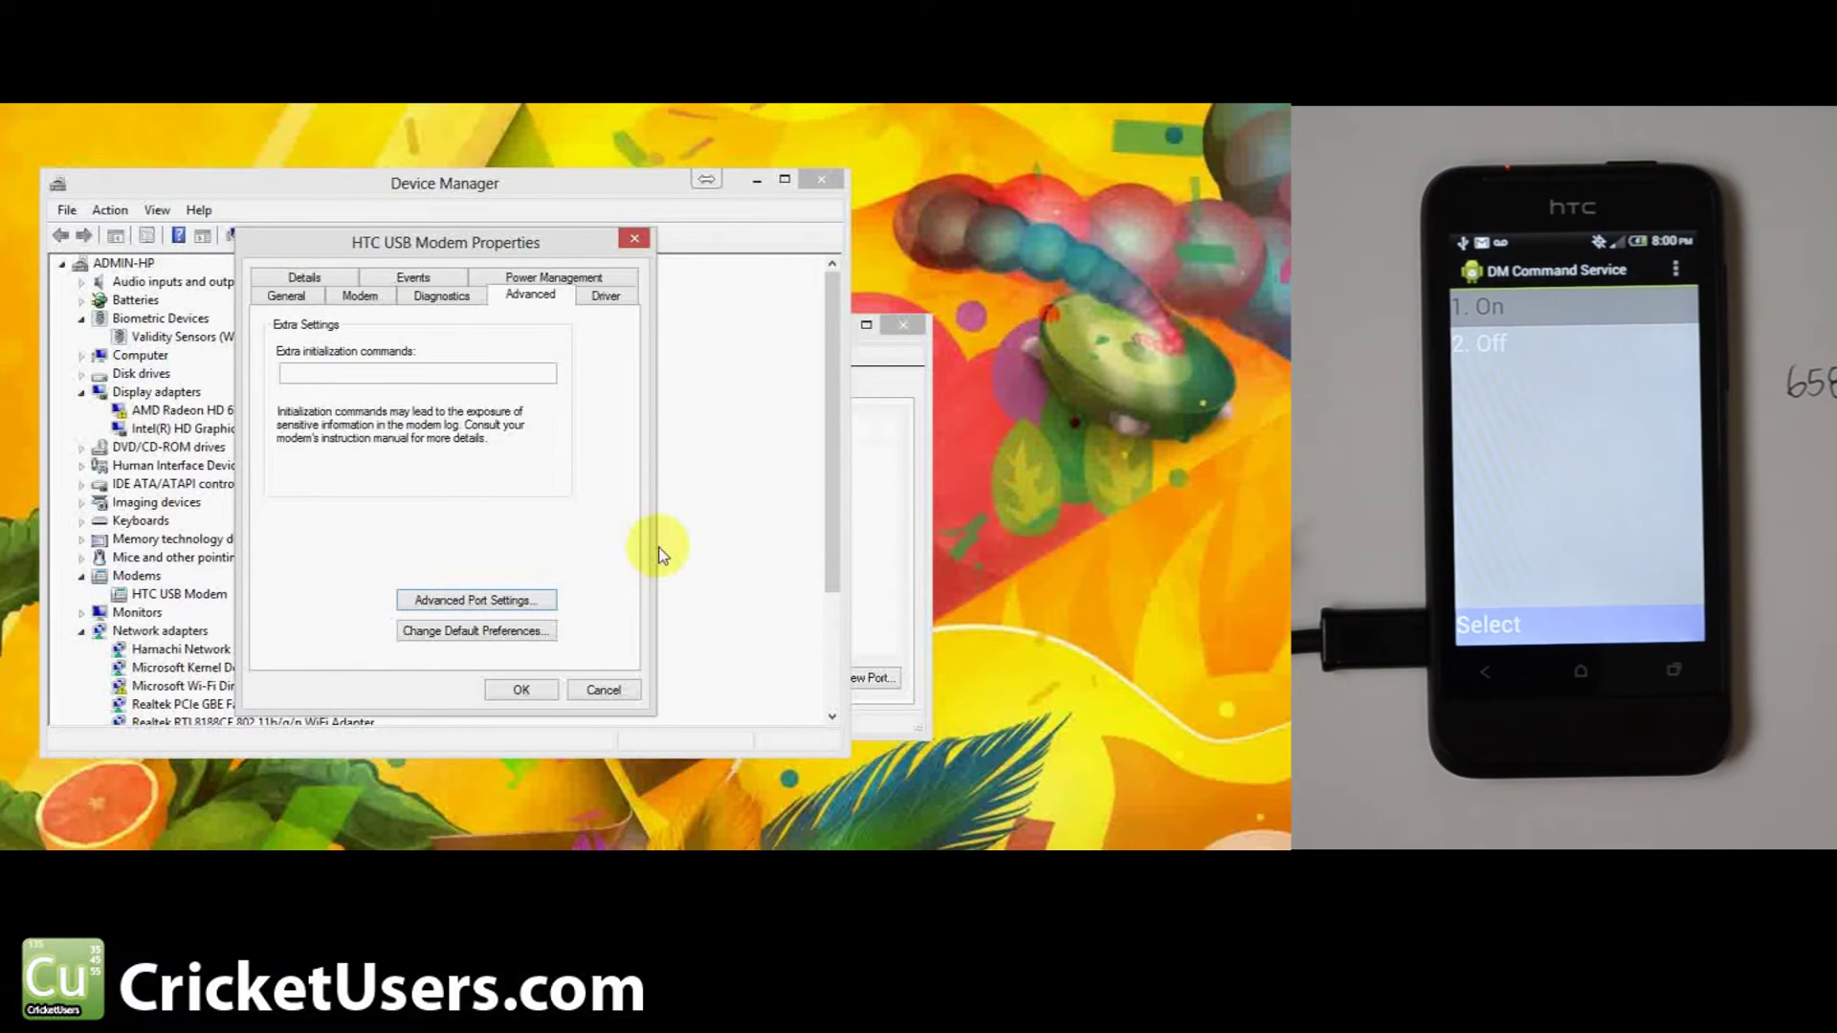
click(537, 691)
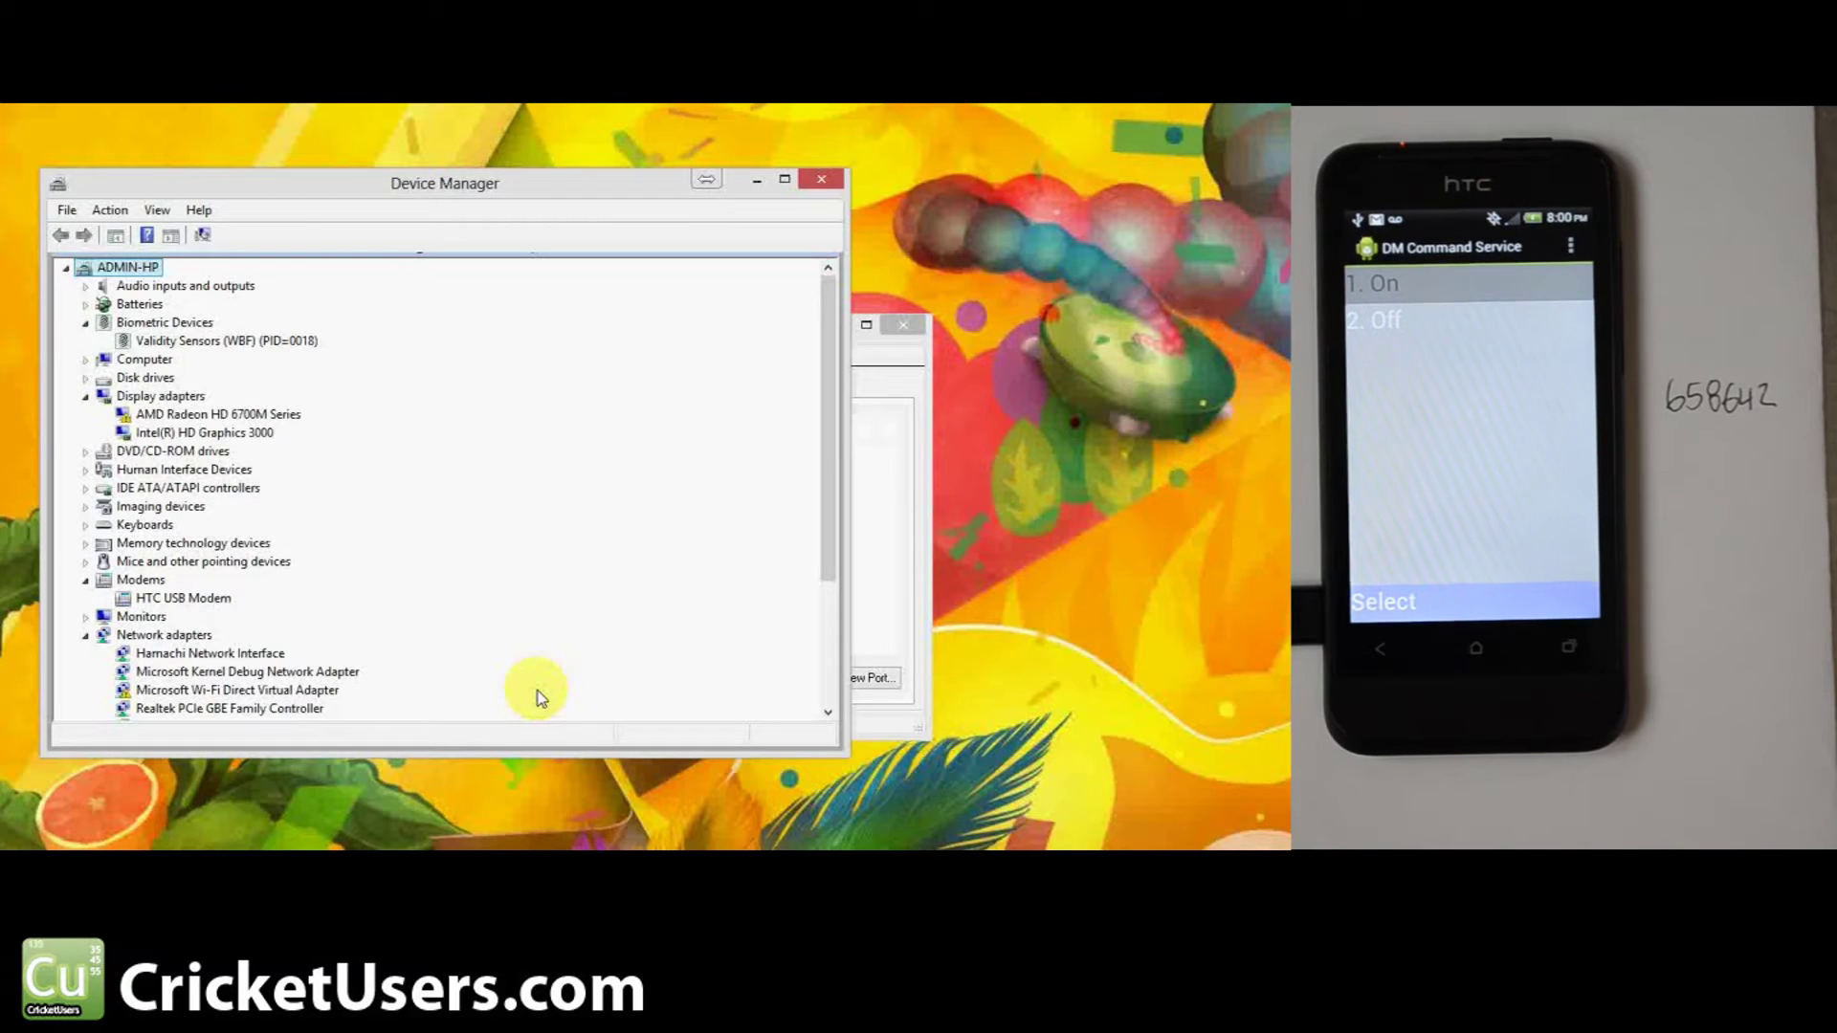
- Bring QPST Configuration to the front beside Device Manager
click(859, 517)
- Add COM15 (USB/QC Diagnostic) as a new monitored port
click(854, 678)
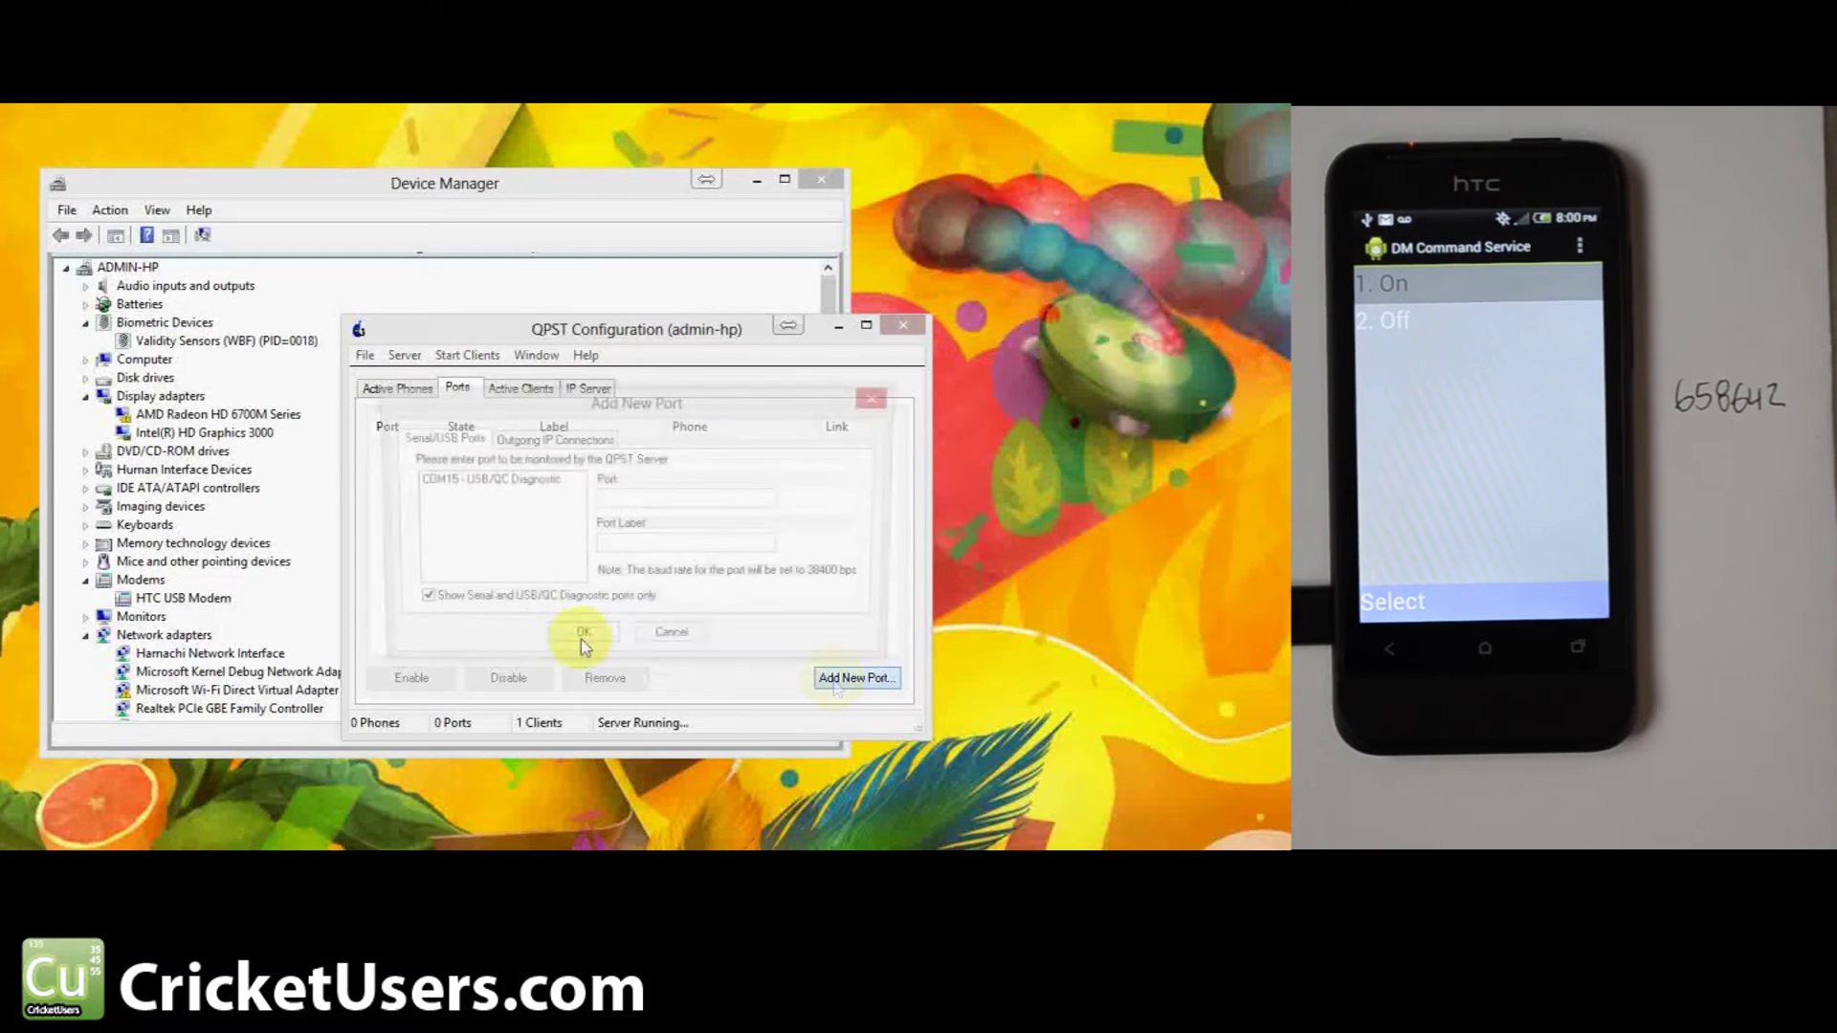
click(536, 483)
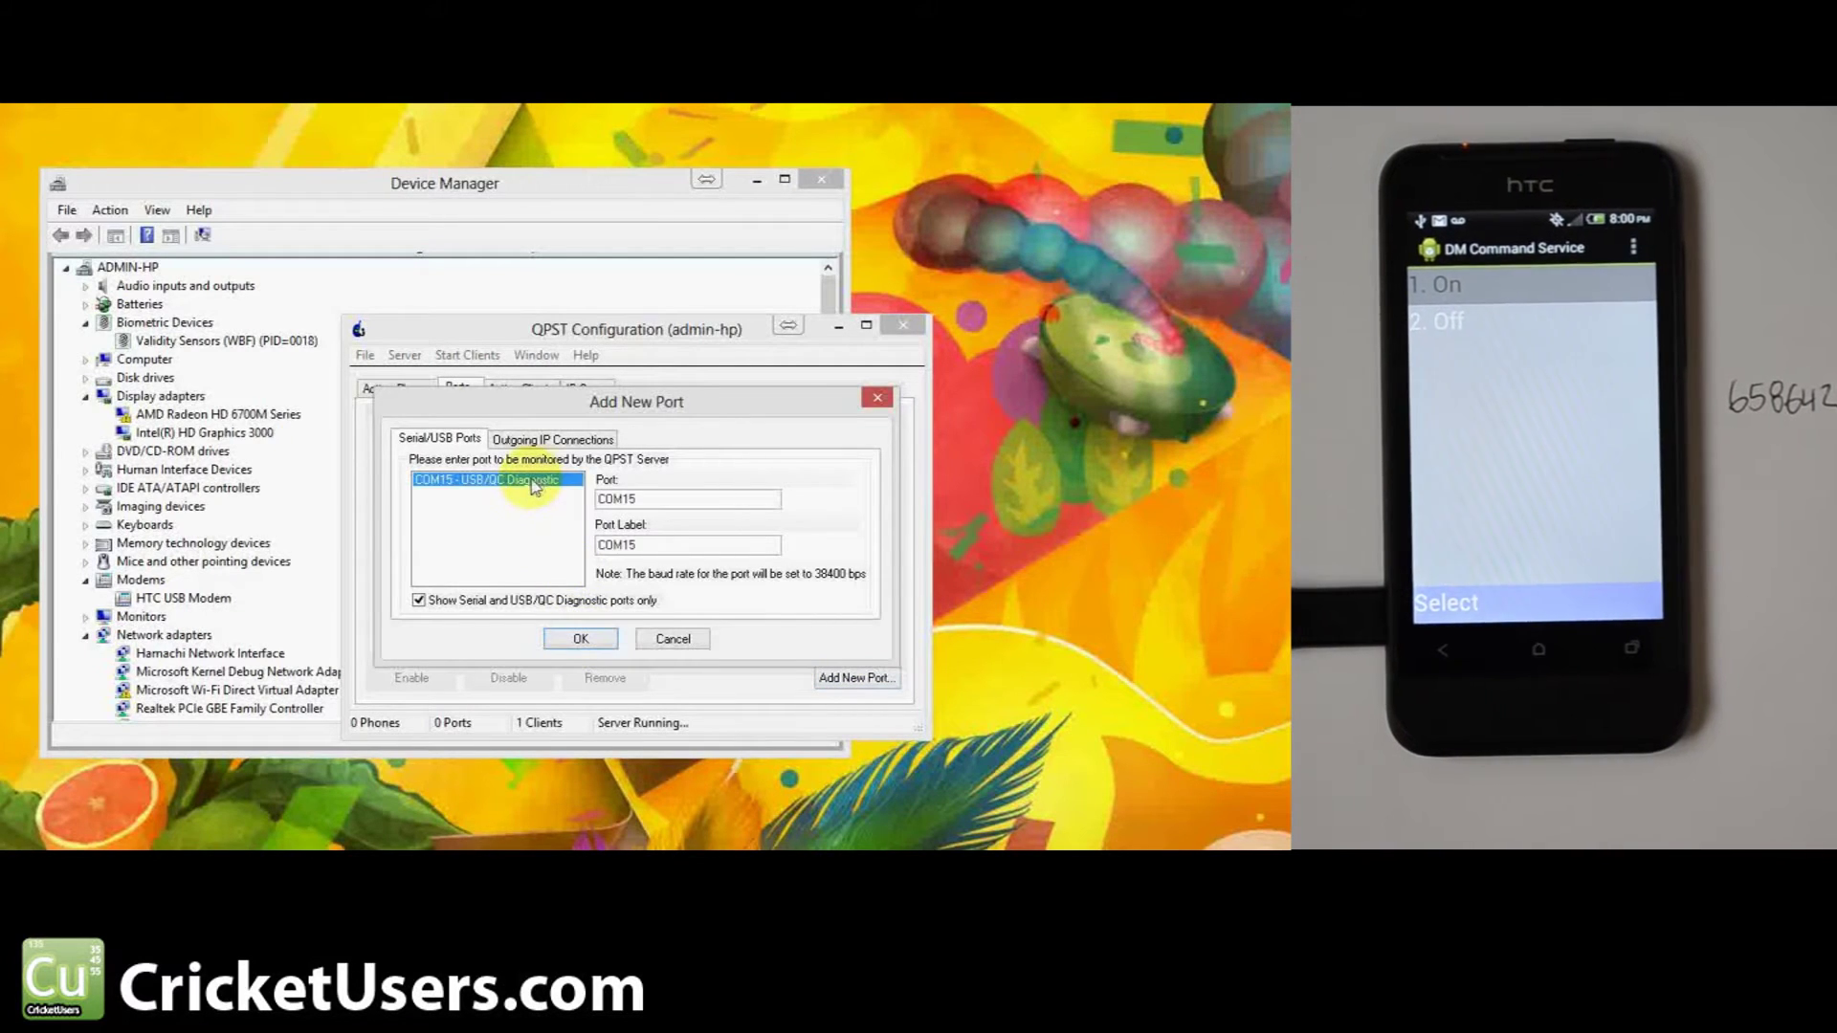
click(581, 641)
- Launch Service Programming for the phone on COM15 and confirm the phone selection
click(555, 457)
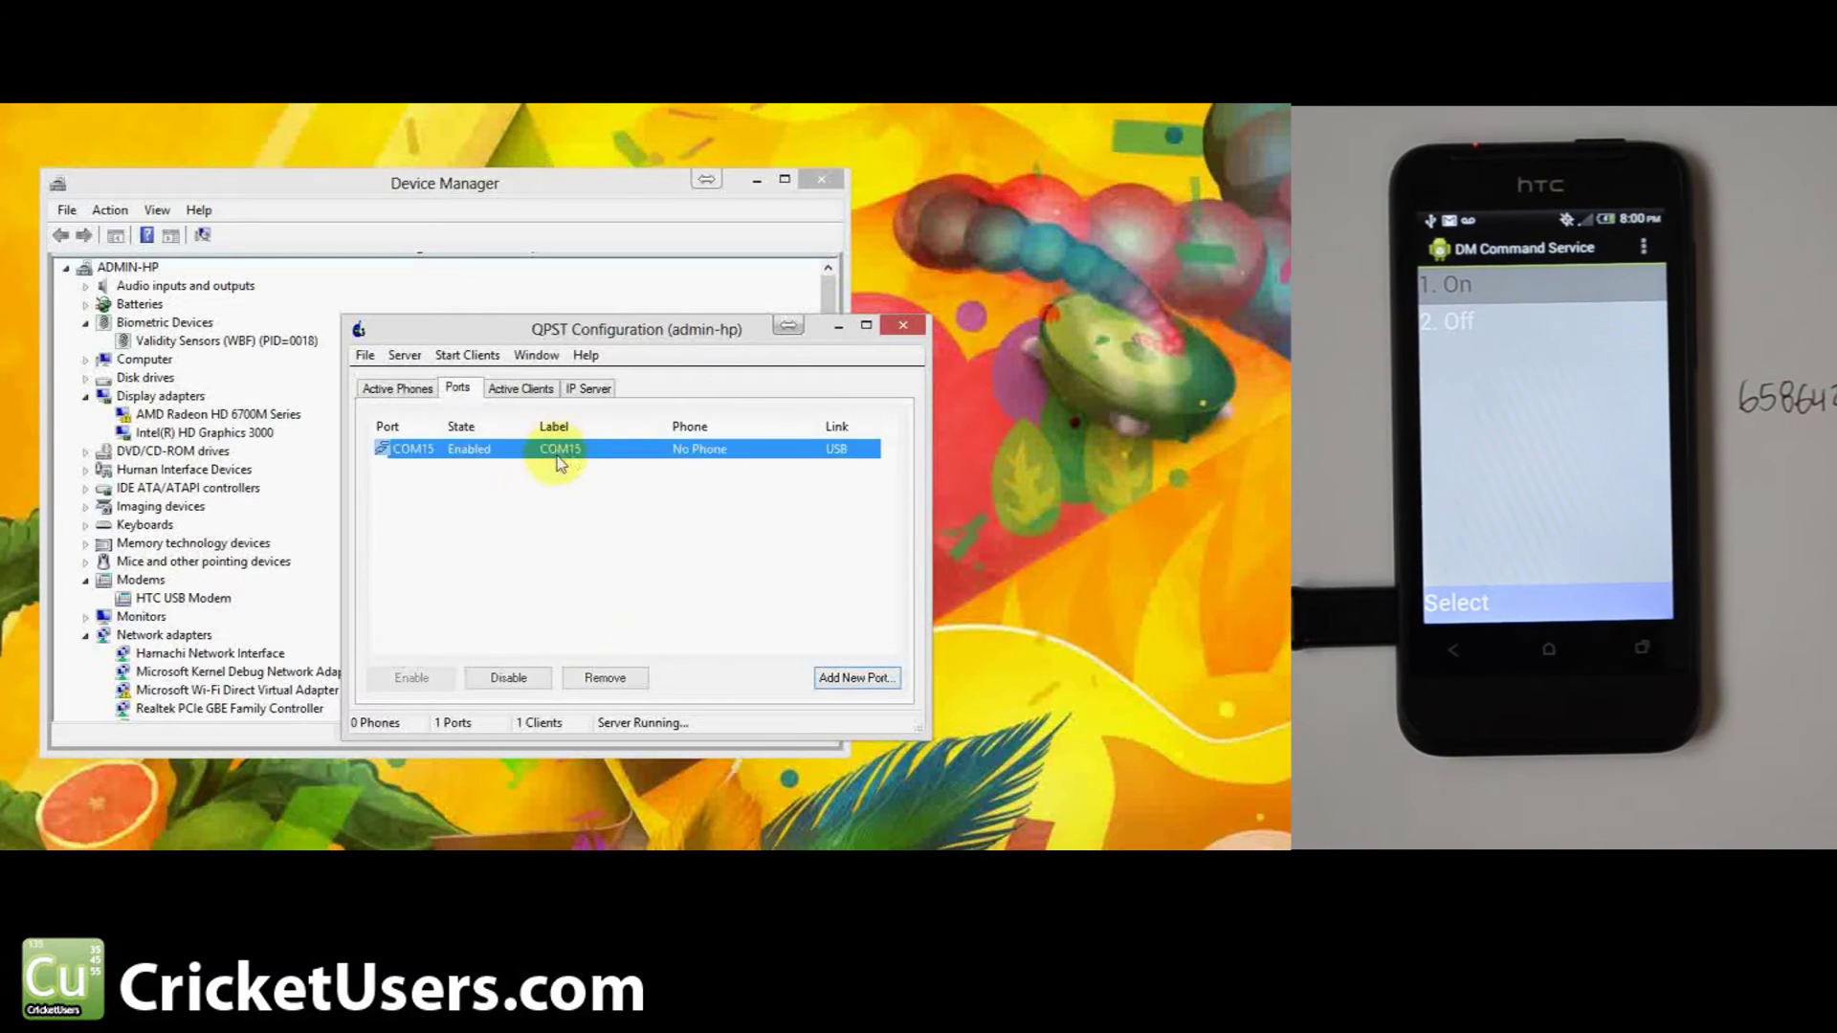
click(467, 355)
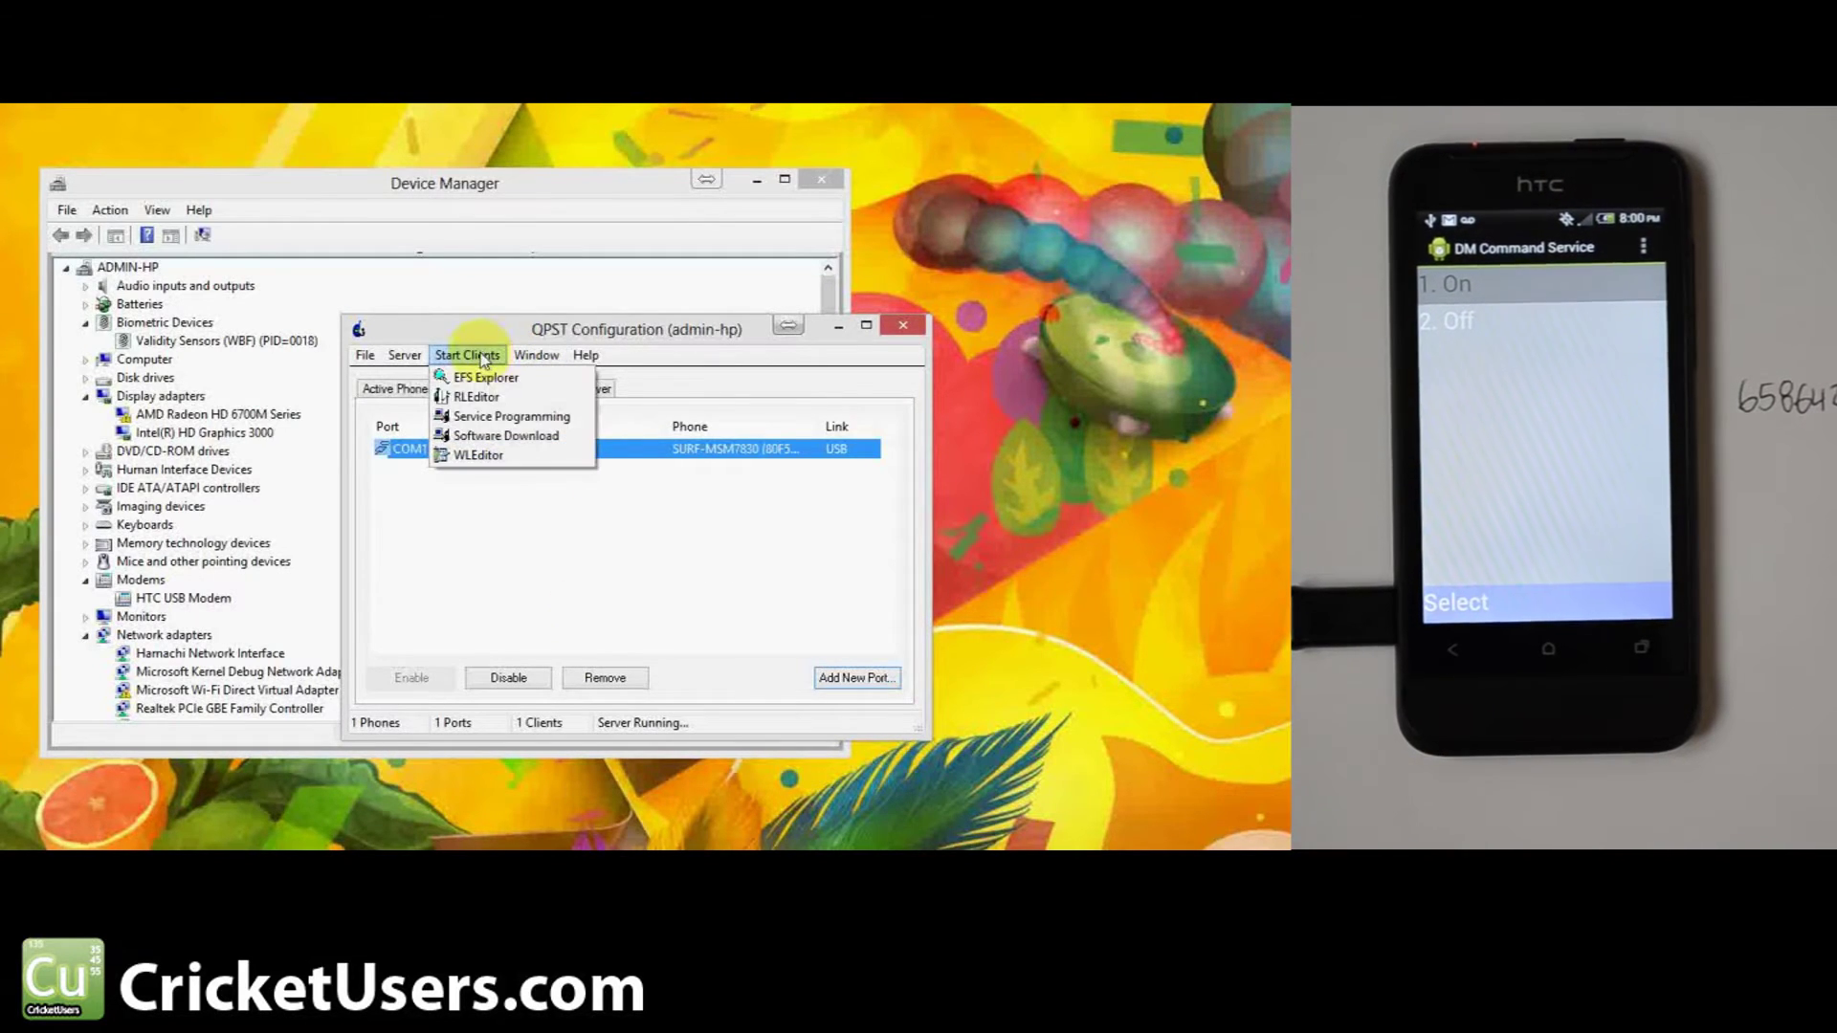
click(504, 418)
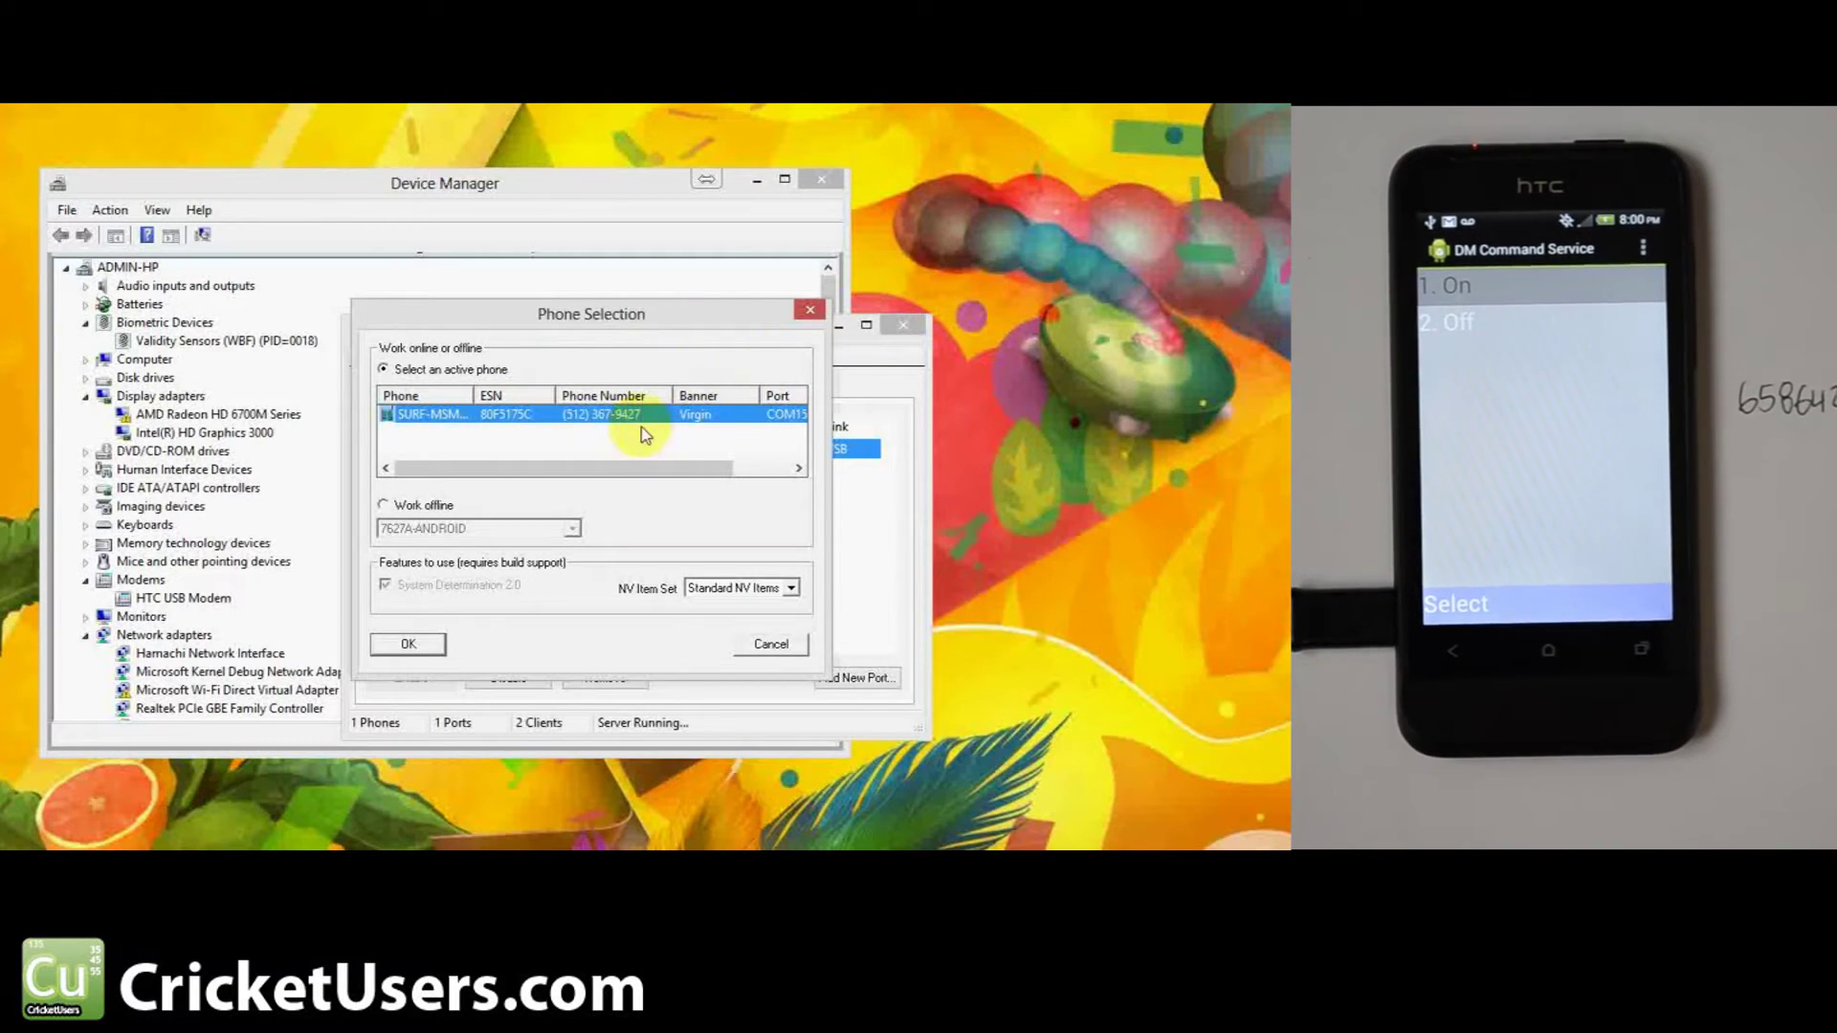
click(412, 646)
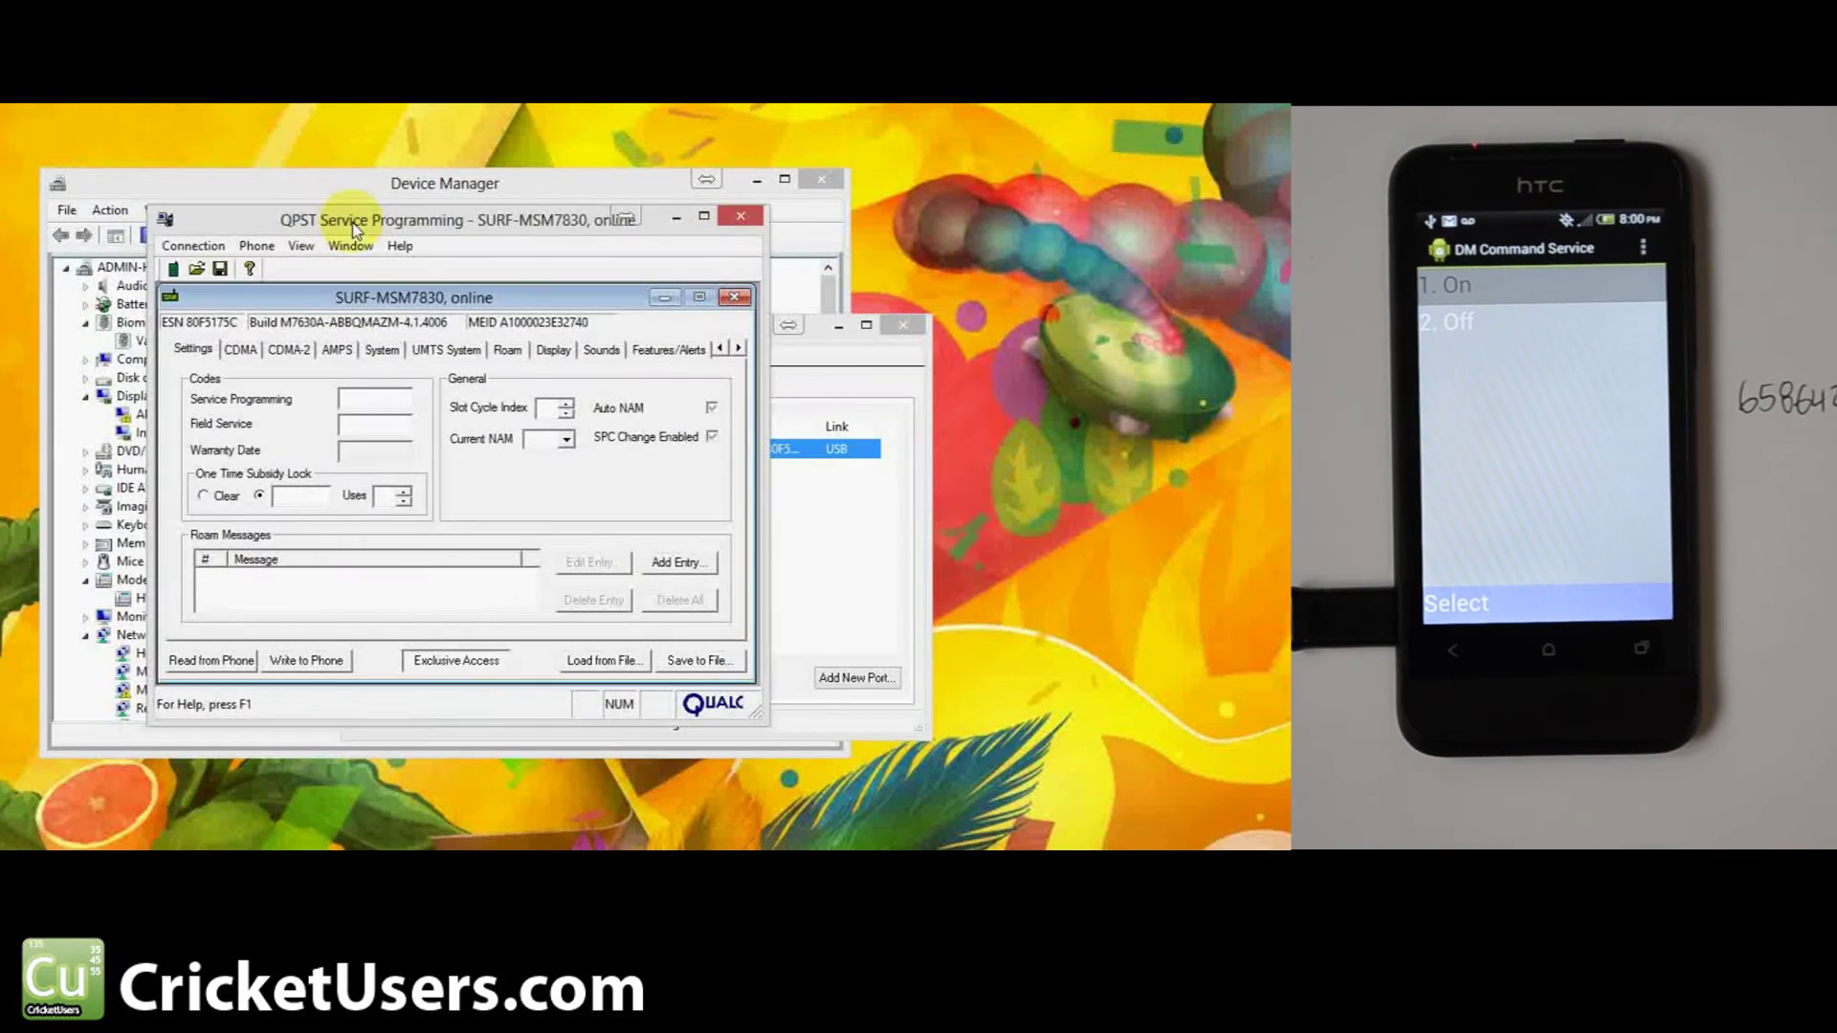
- Read settings from the phone, entering the service programming code
click(275, 667)
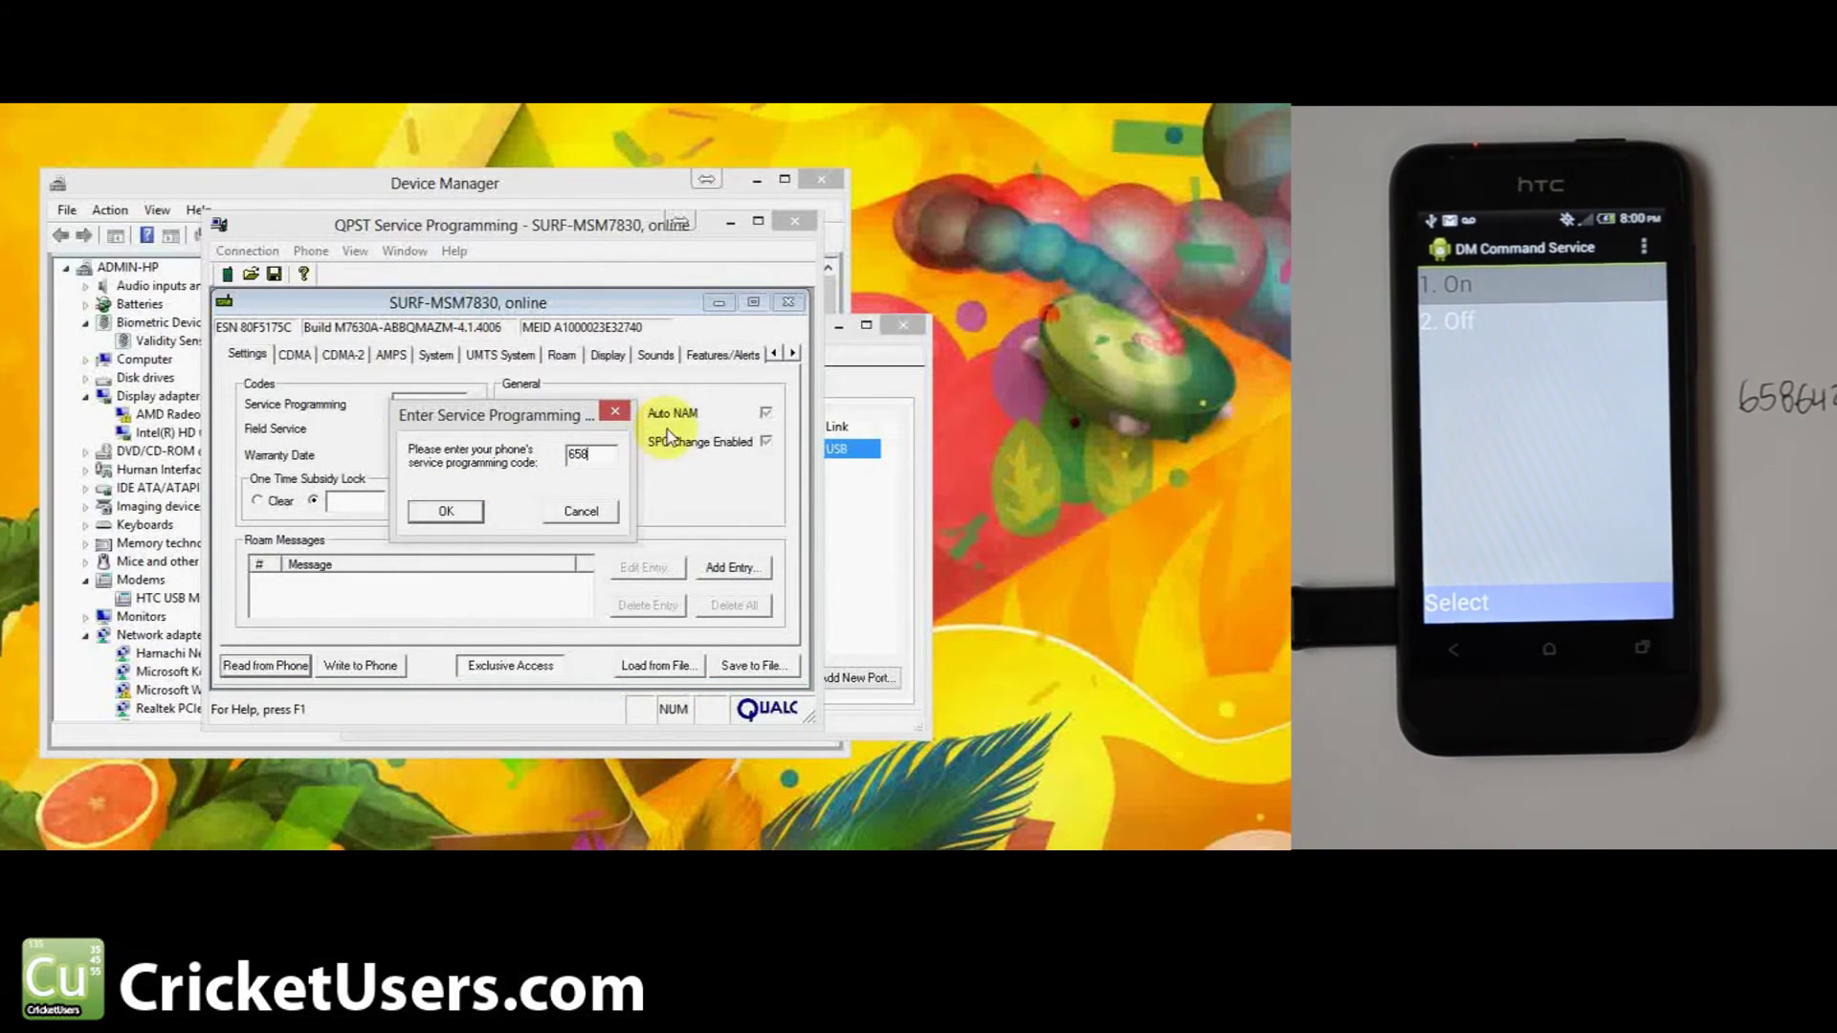
key(Return)
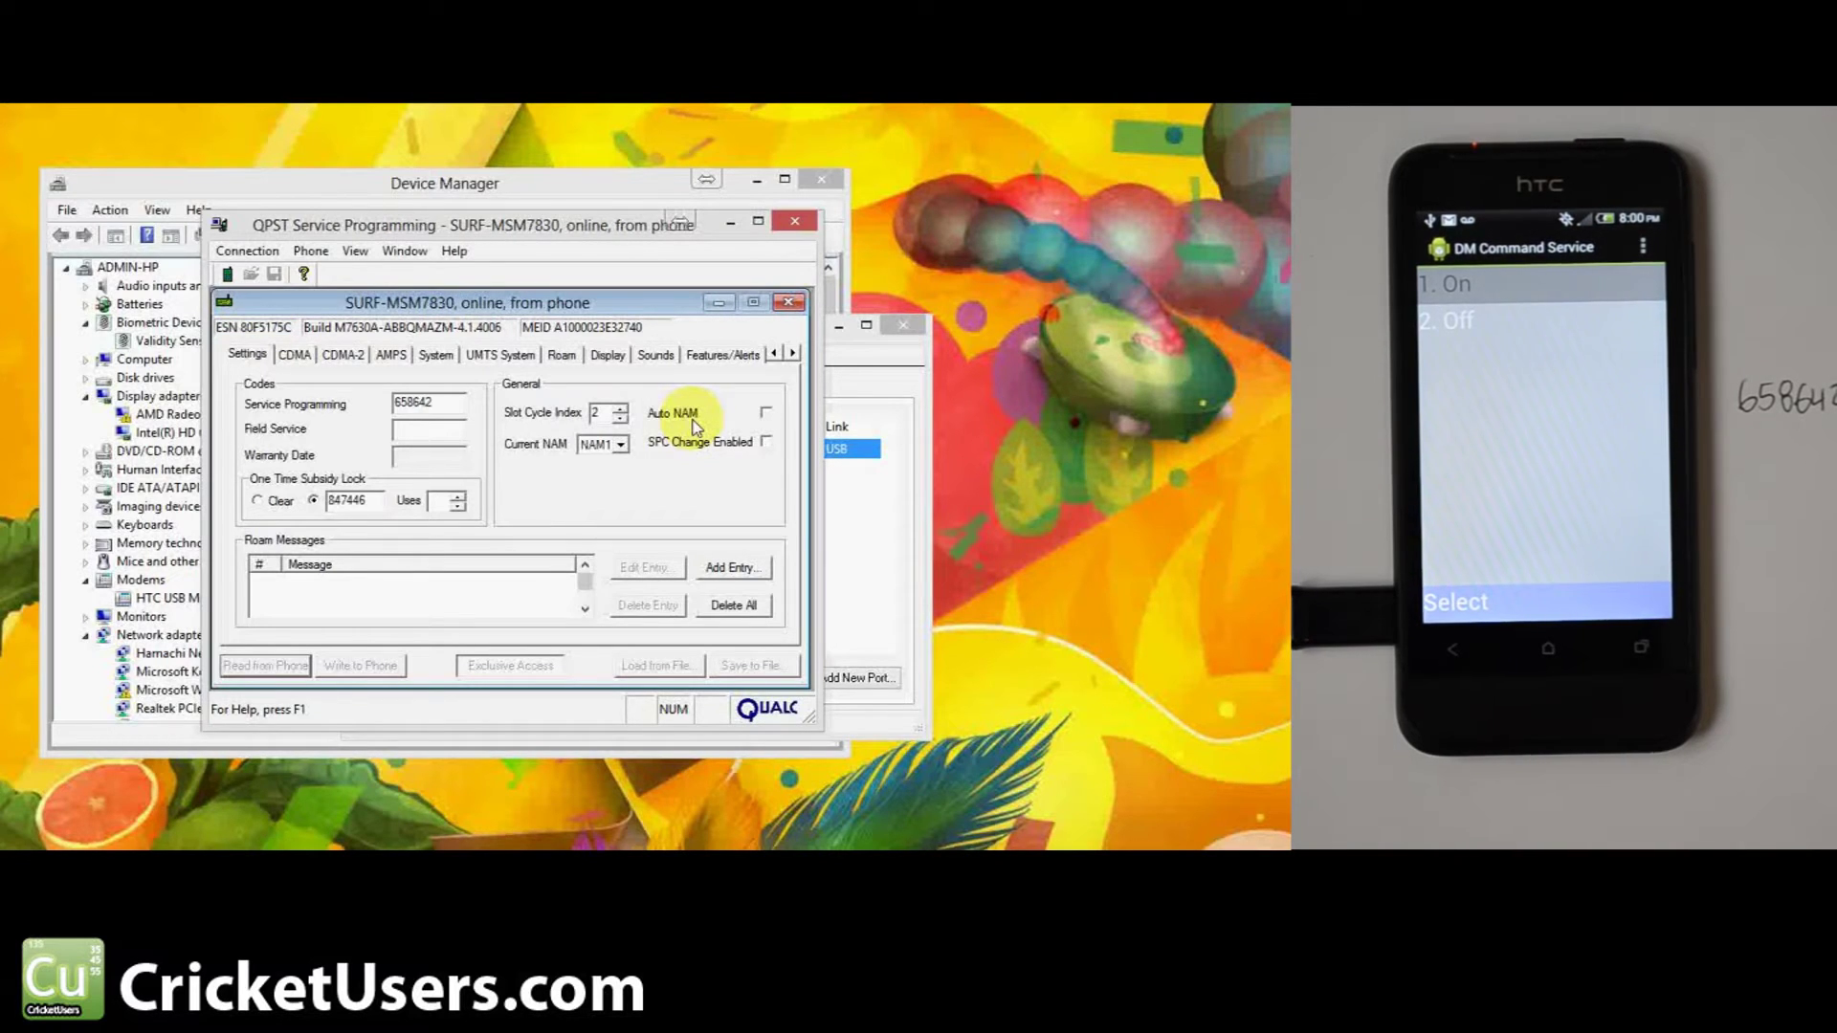
- Review the Directory # and IMSI_S values on the CDMA tab
click(296, 356)
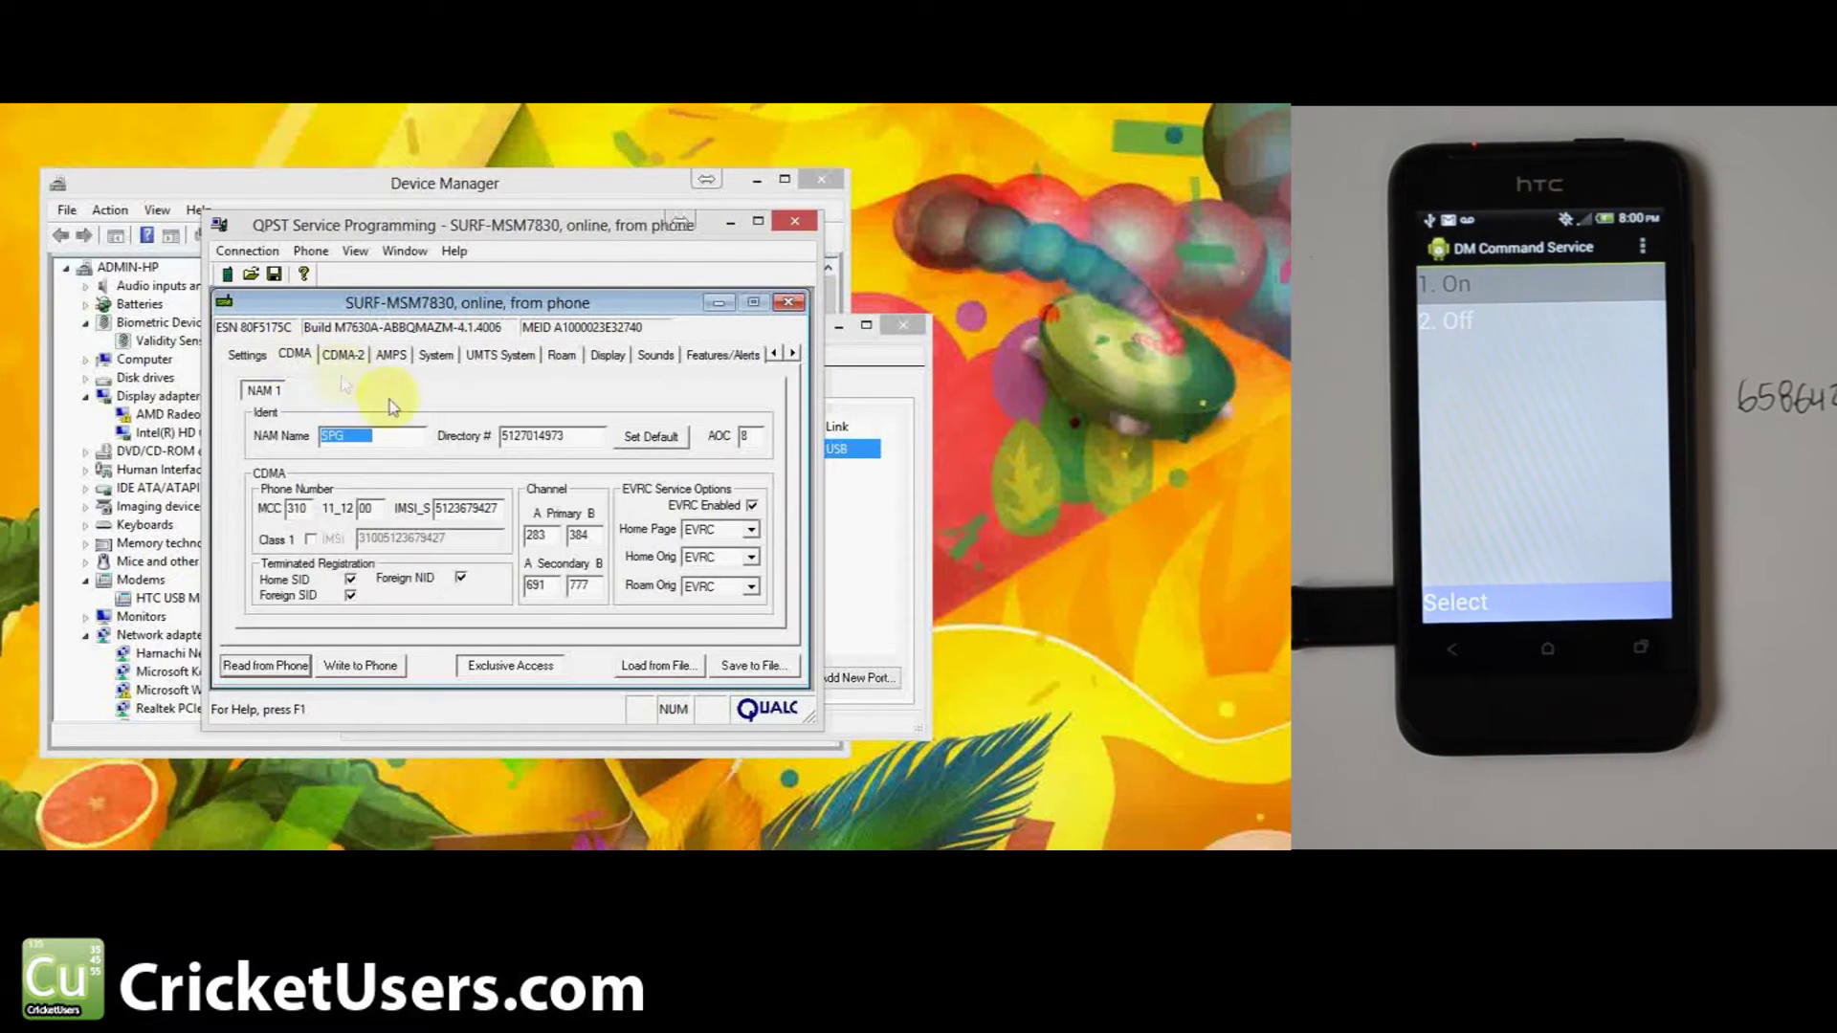
double_click(525, 434)
double_click(465, 508)
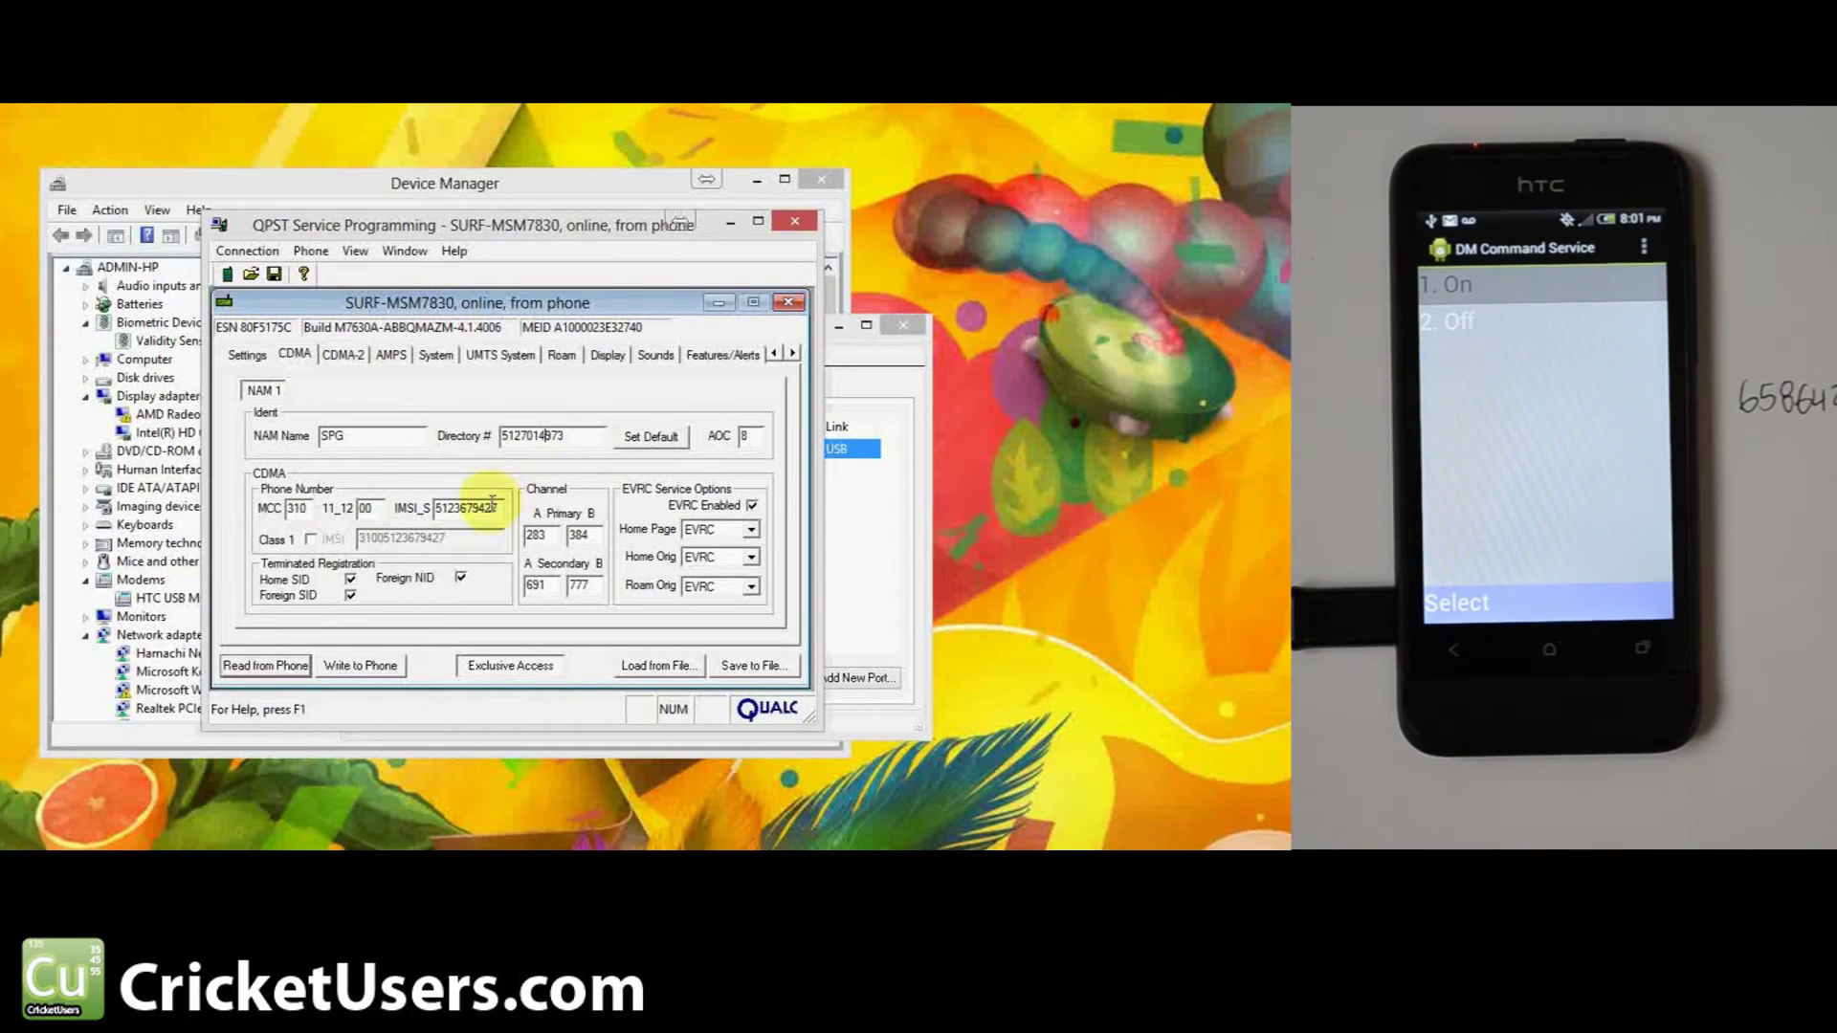
- Load the 45513MyCricketForumDotCom.prl roaming list on the Roam tab
click(561, 355)
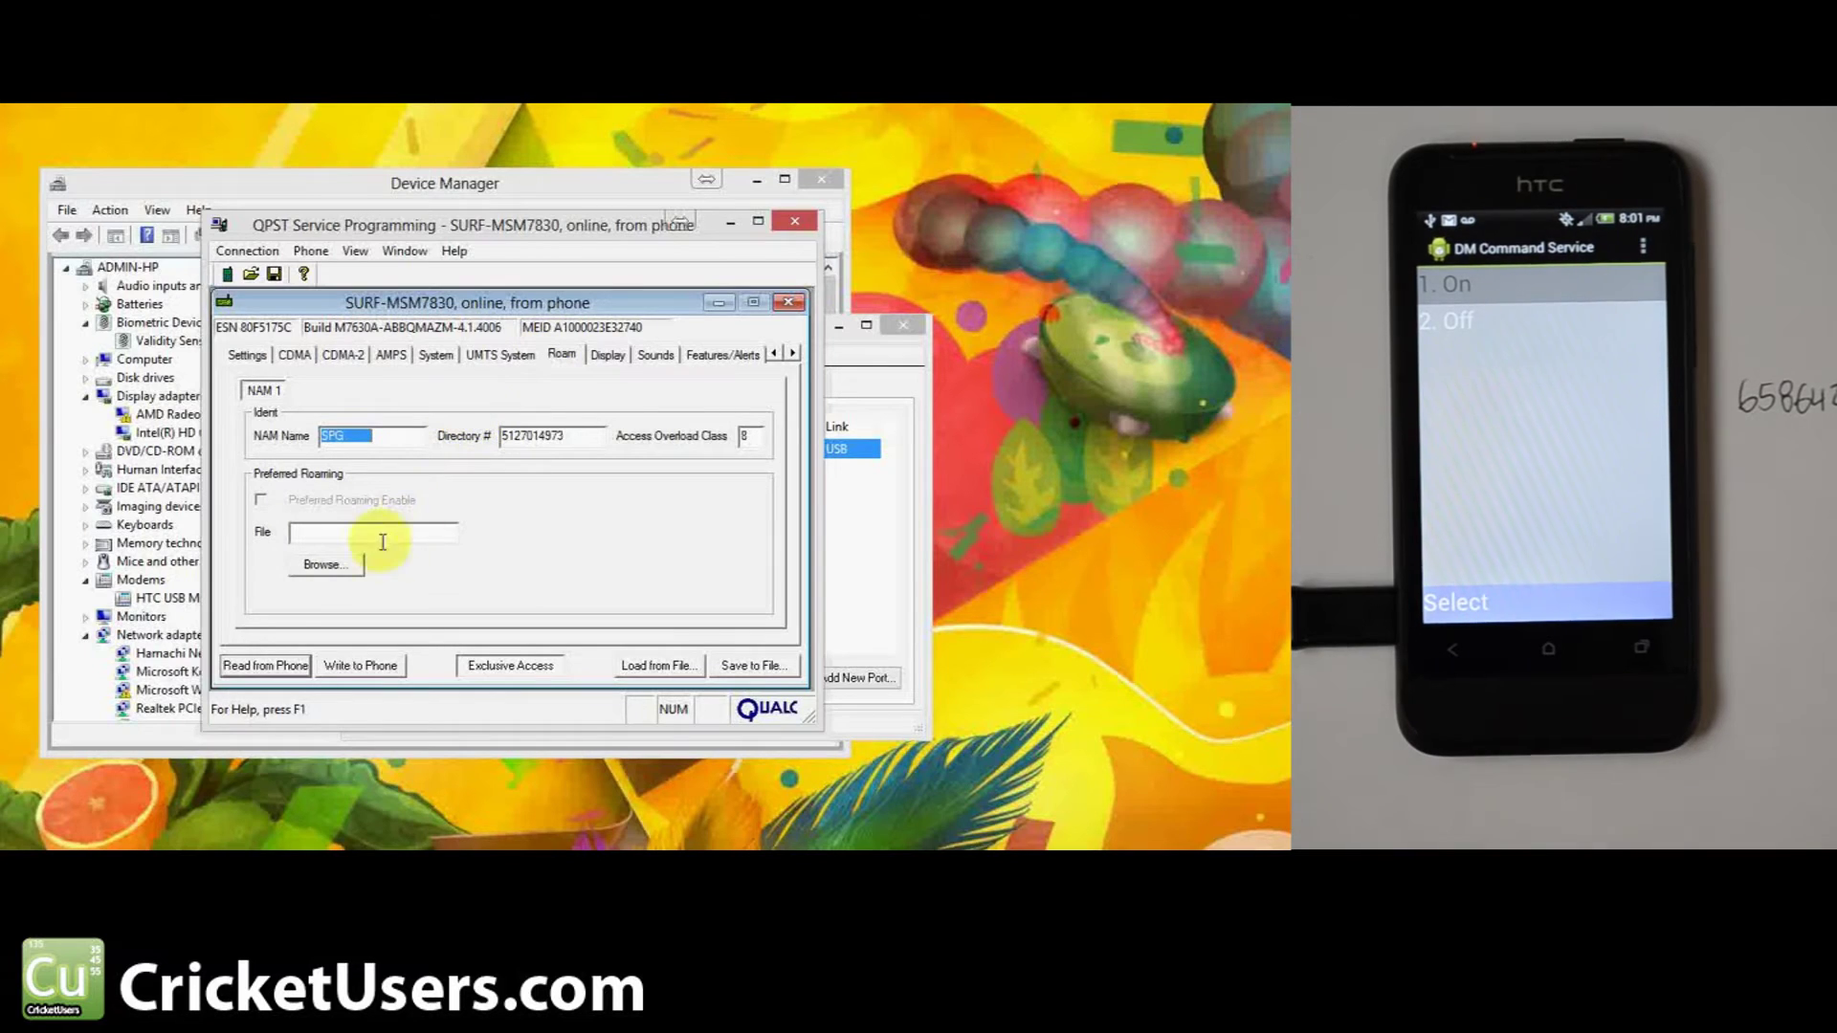
click(323, 564)
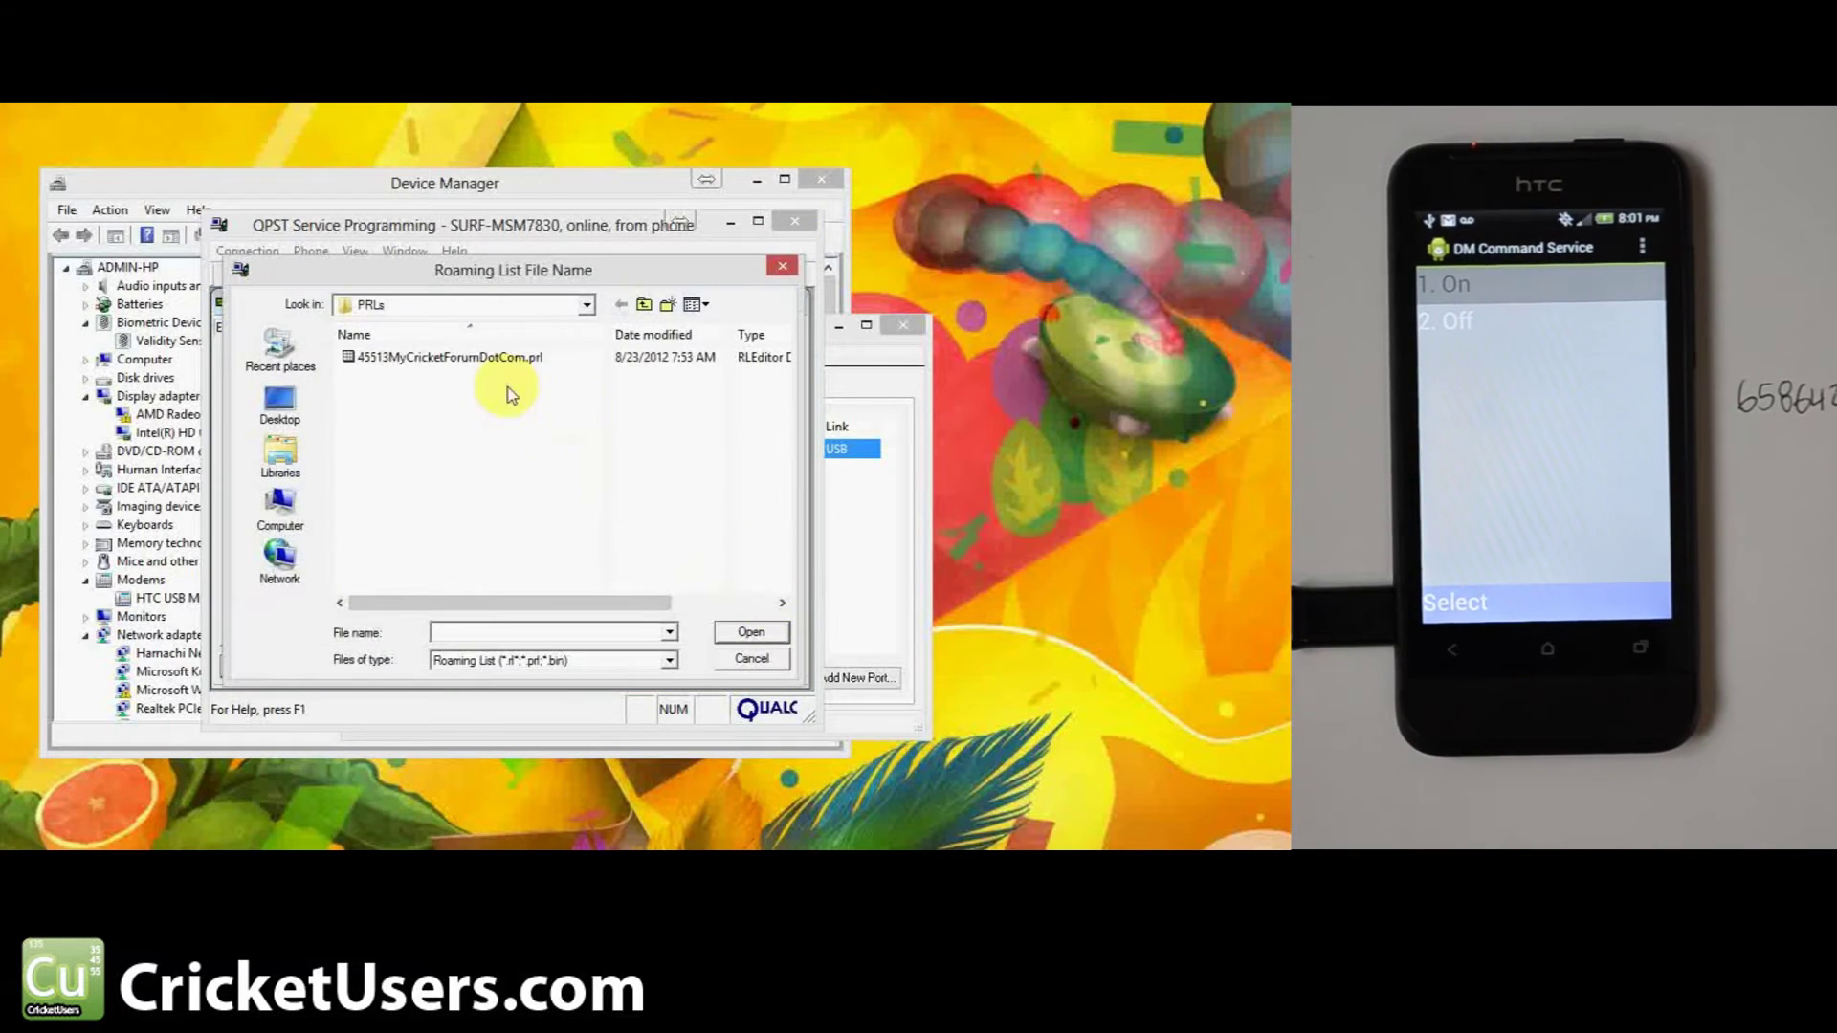
double_click(465, 359)
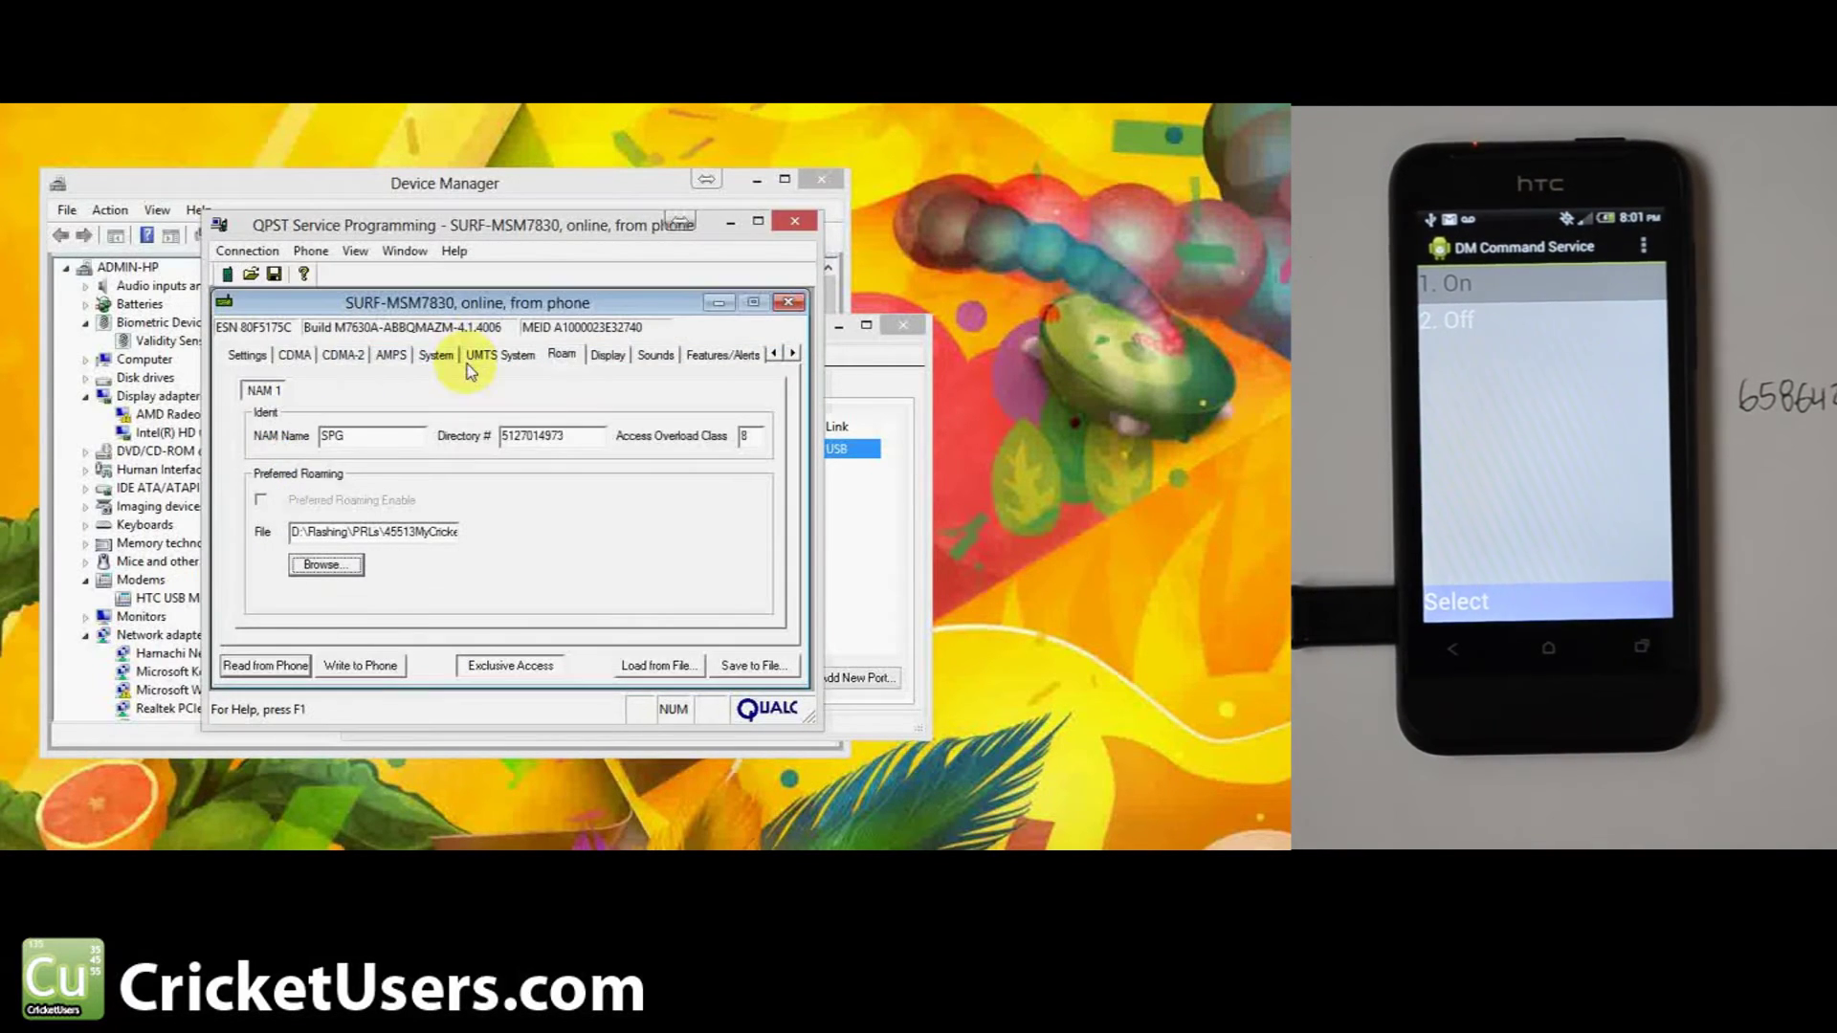
- Keep Mobile IP Behavior on the M.IP tab at Simple IP only
click(794, 354)
click(794, 354)
click(794, 354)
click(794, 354)
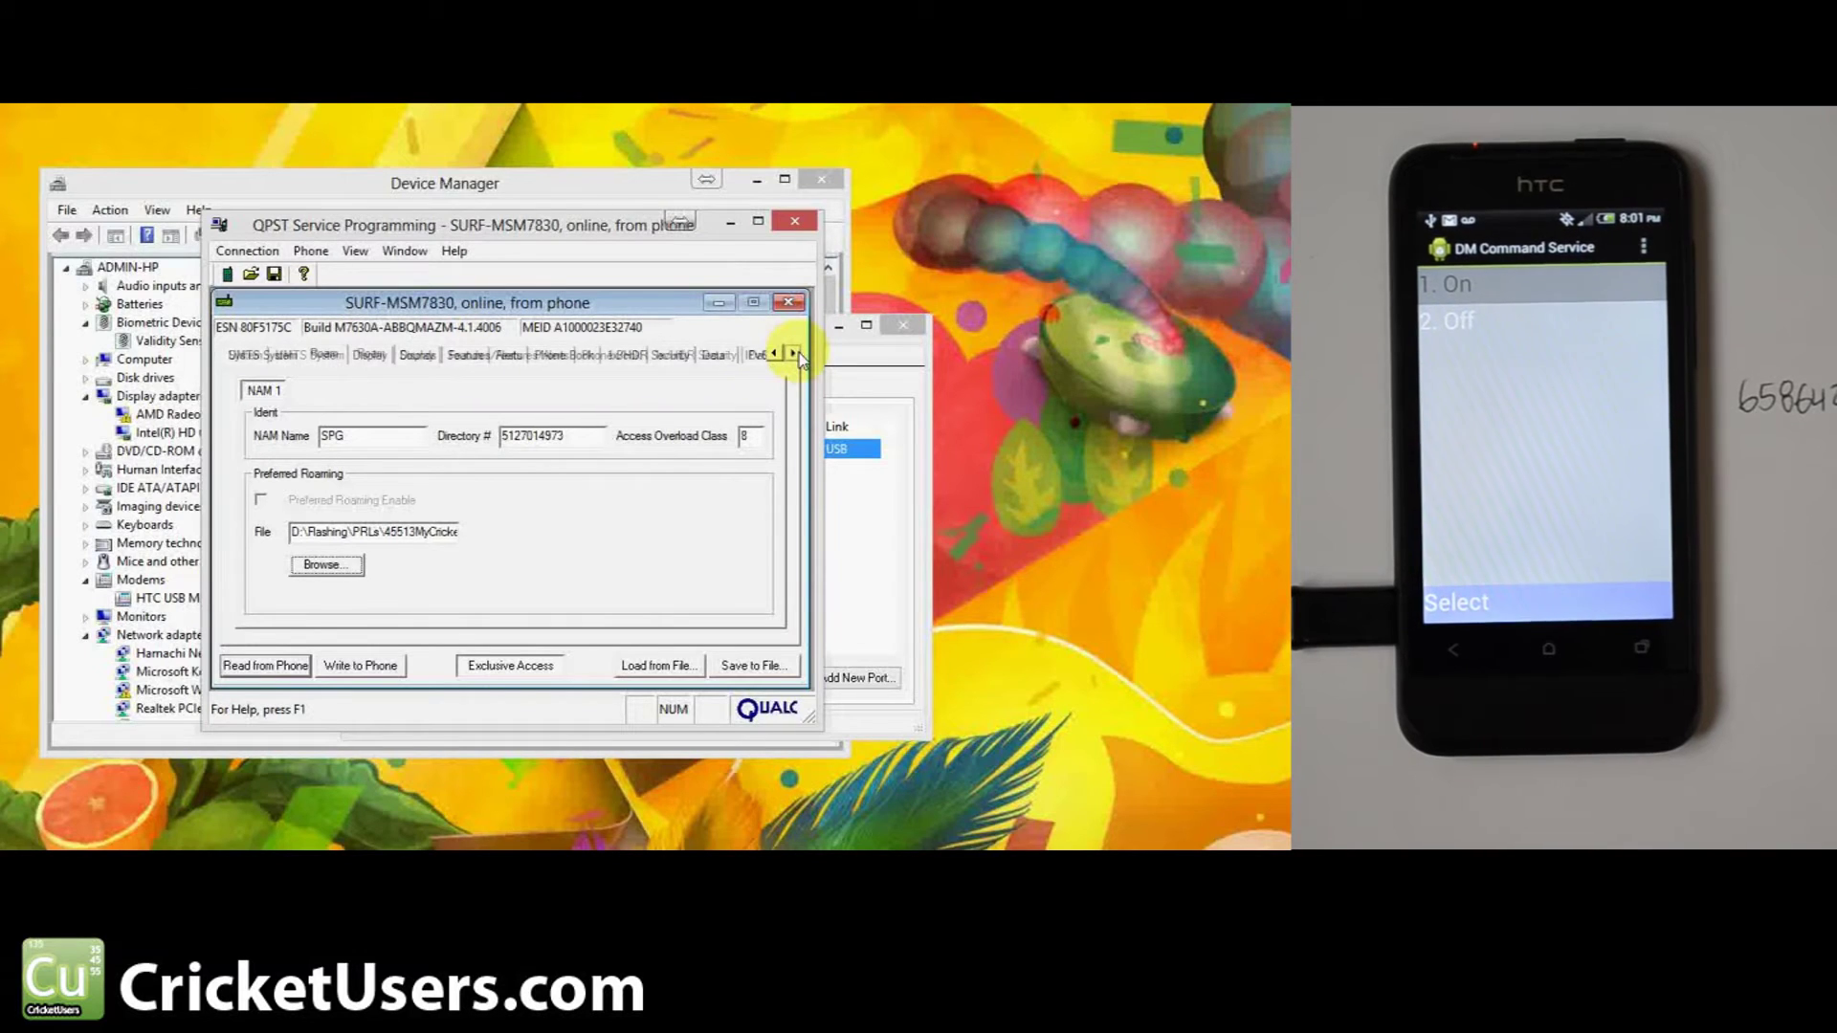
click(794, 354)
click(794, 354)
click(794, 354)
click(674, 354)
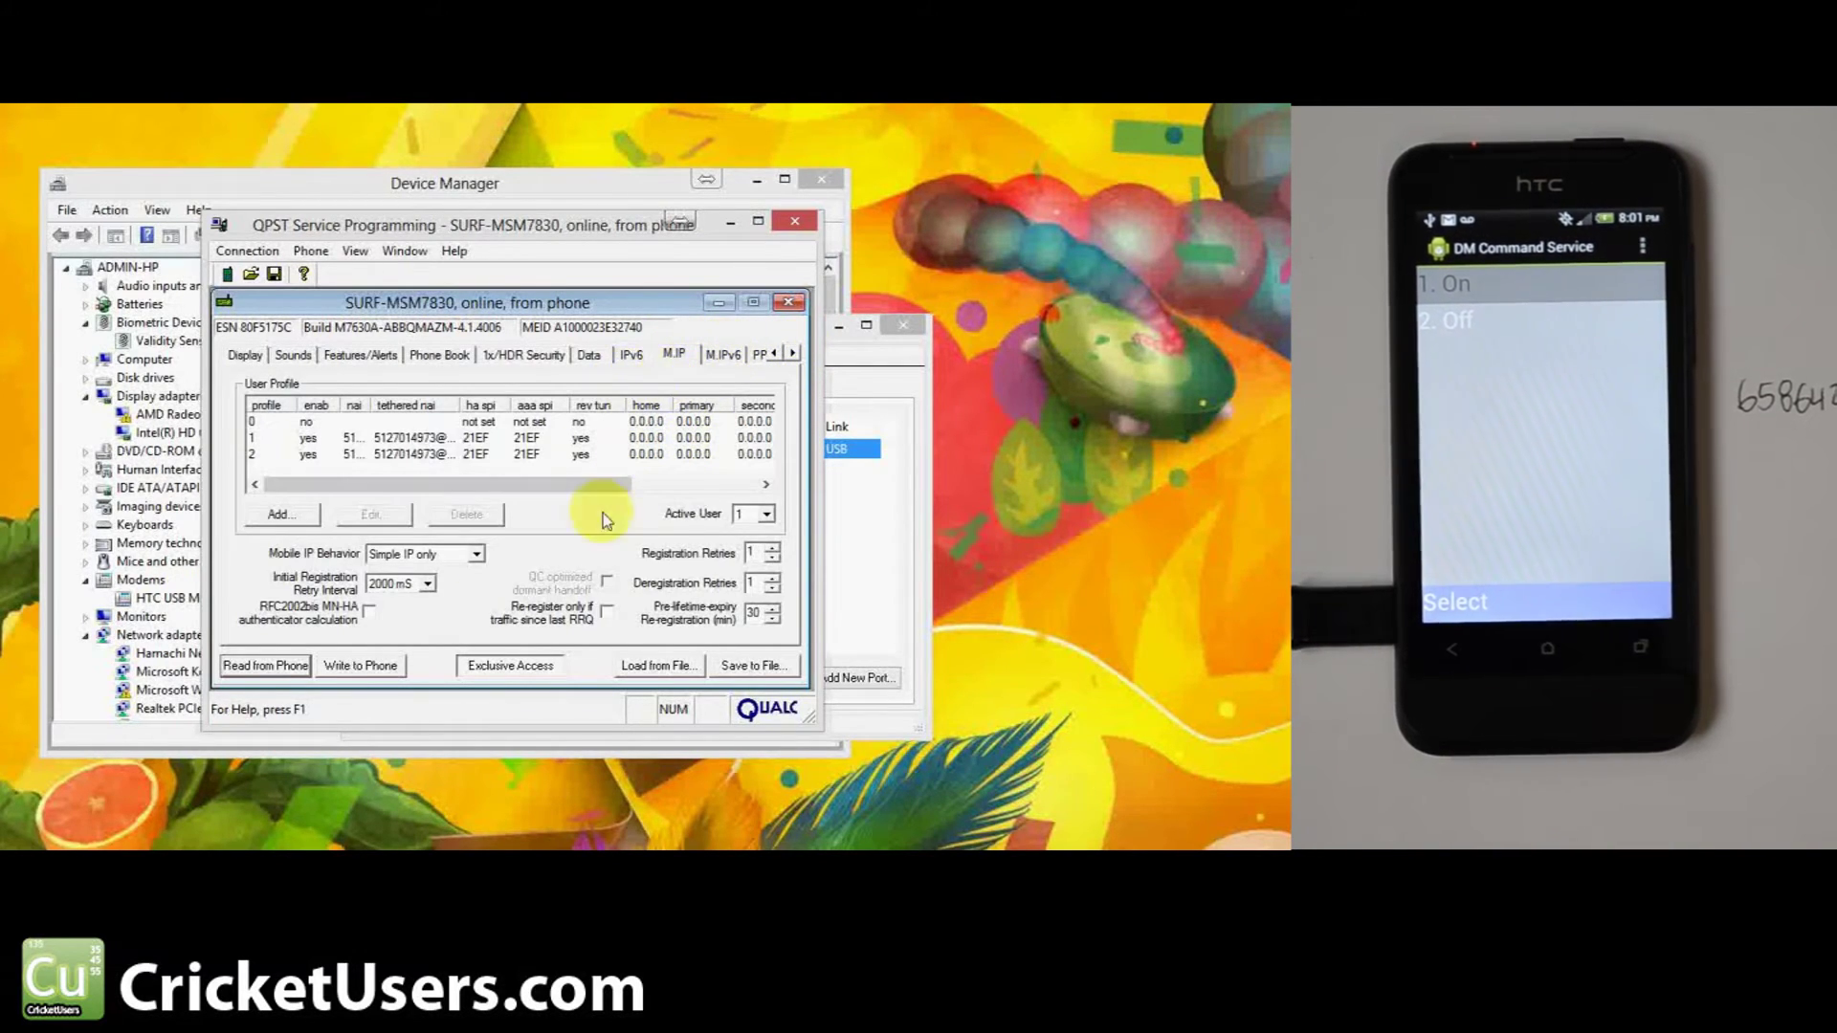
click(406, 555)
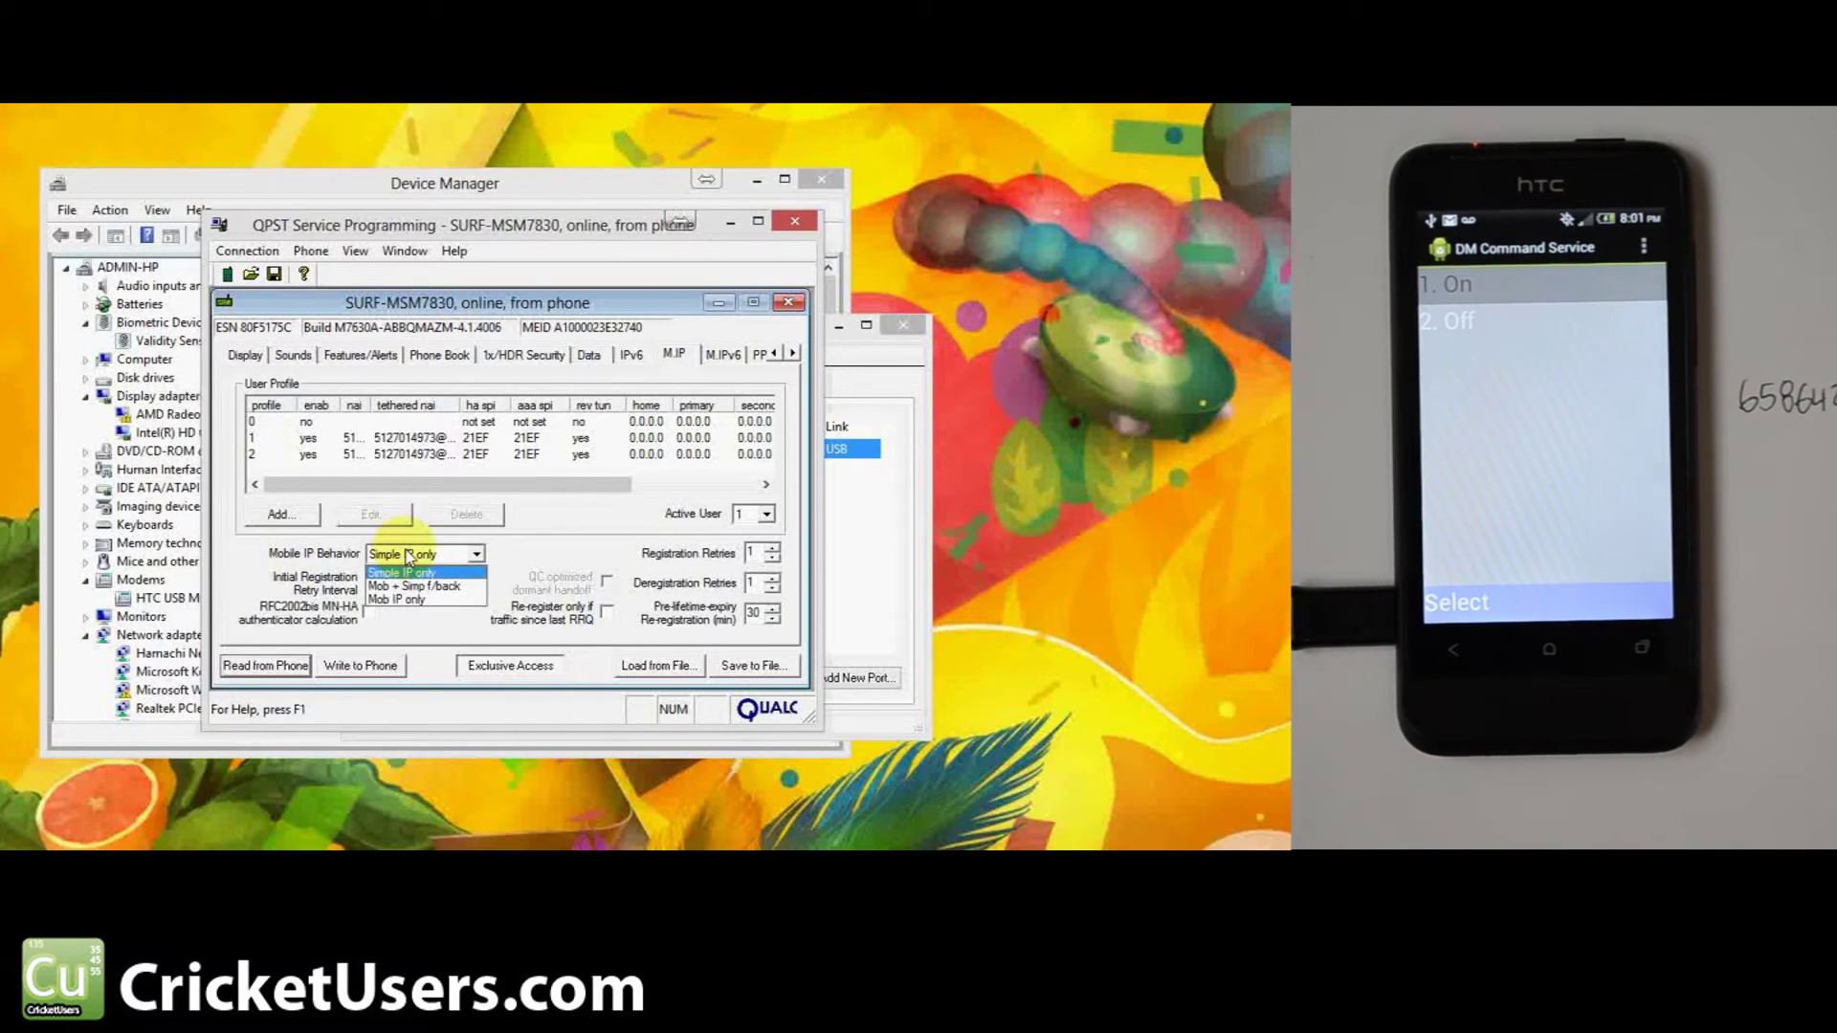
click(407, 567)
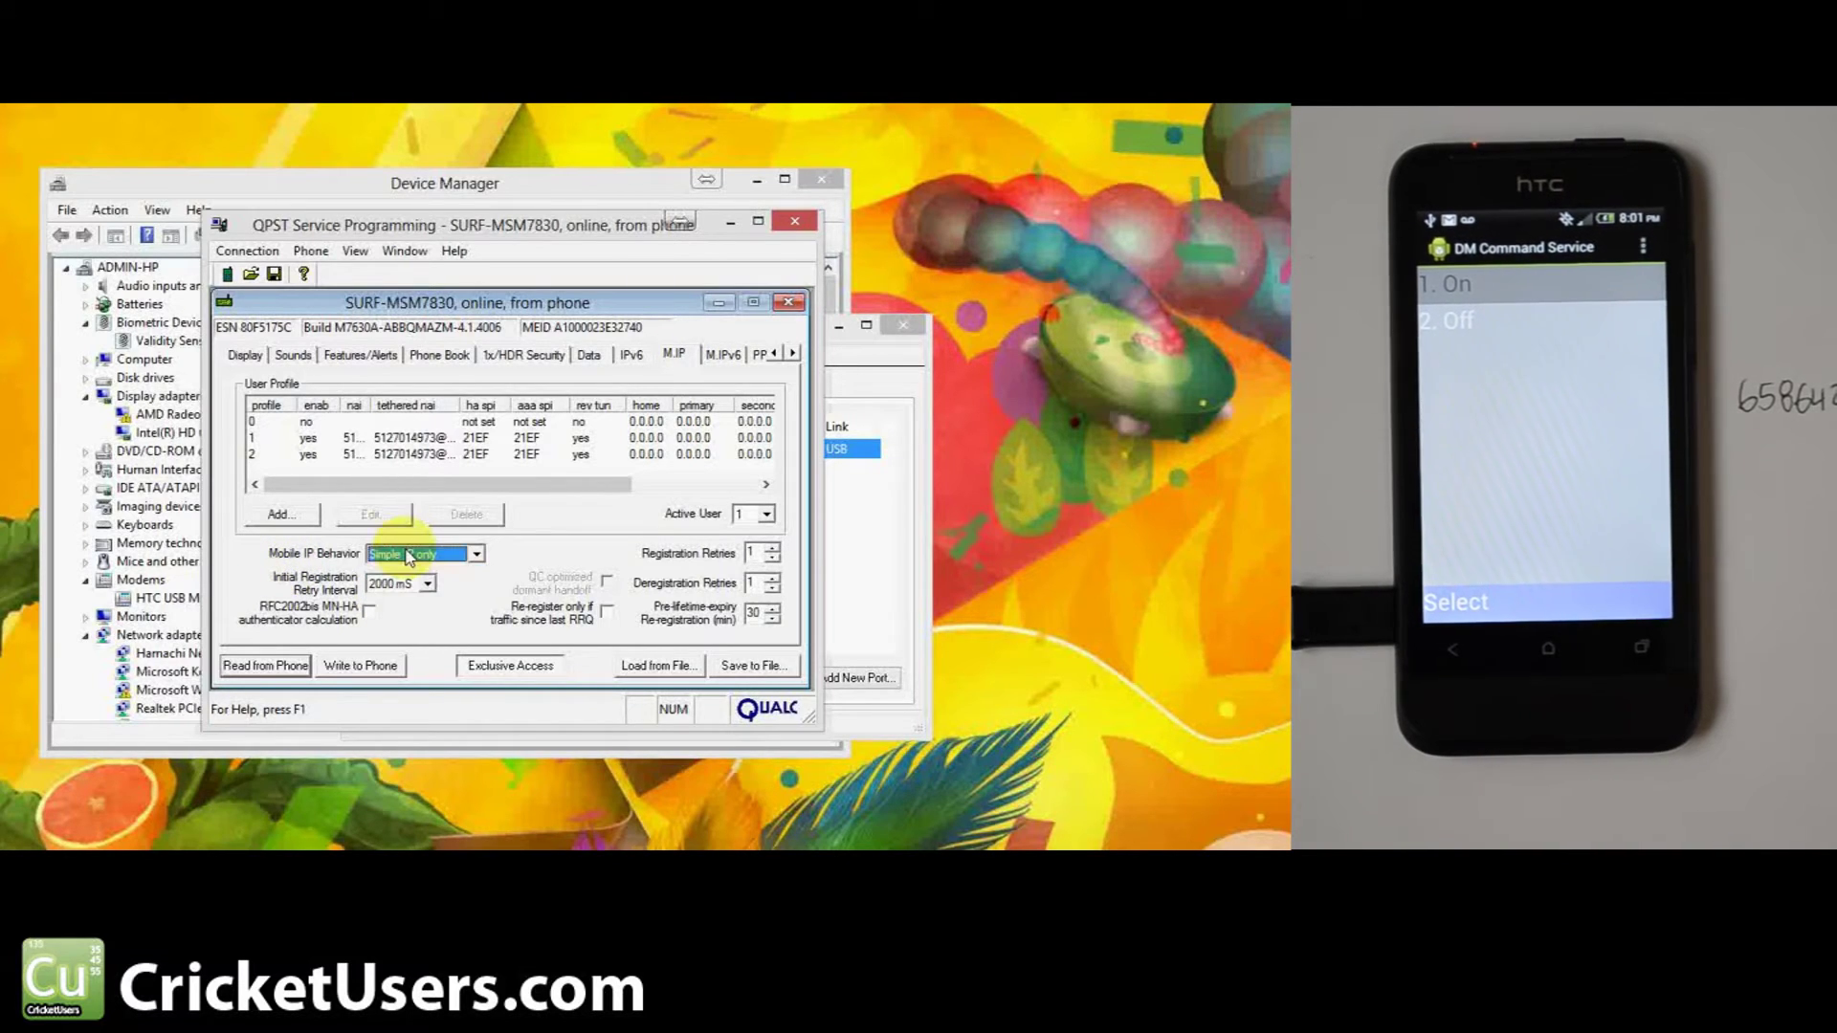
- Inspect Mobile IP profiles 0 and 1 without changes, then view the M.IPv6 settings
double_click(346, 427)
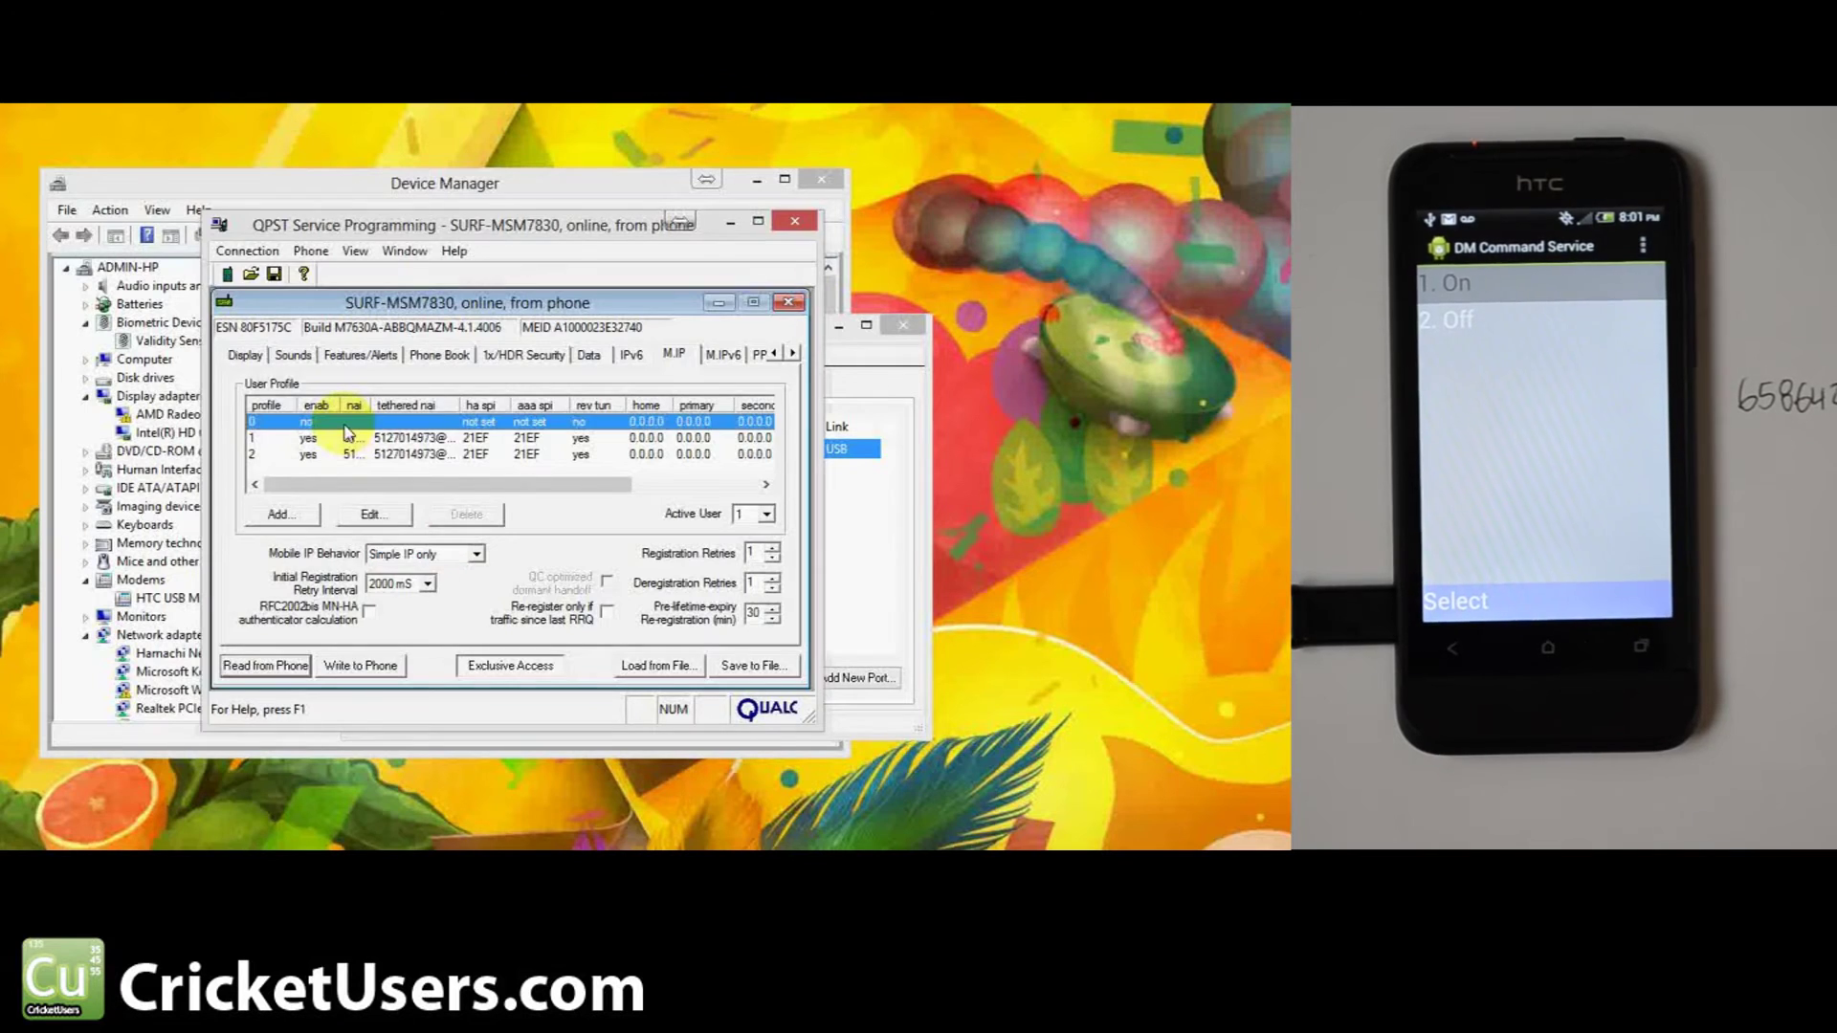
click(782, 279)
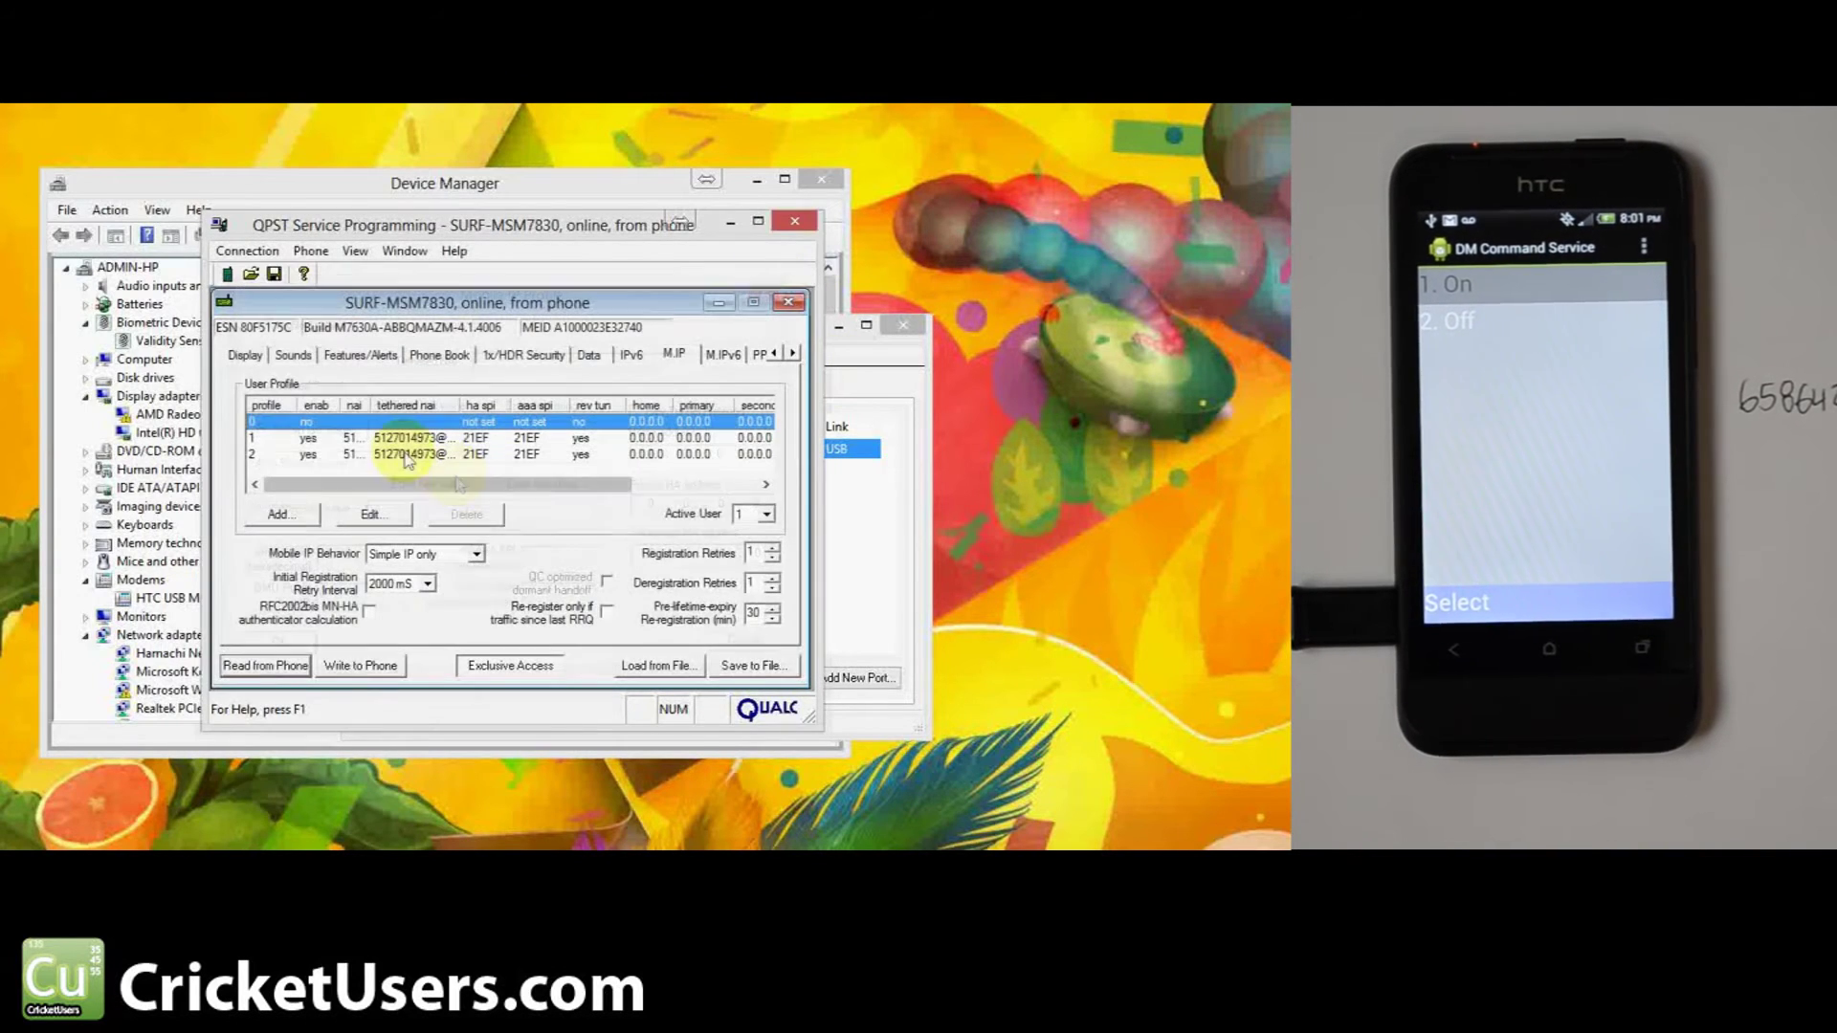
double_click(401, 445)
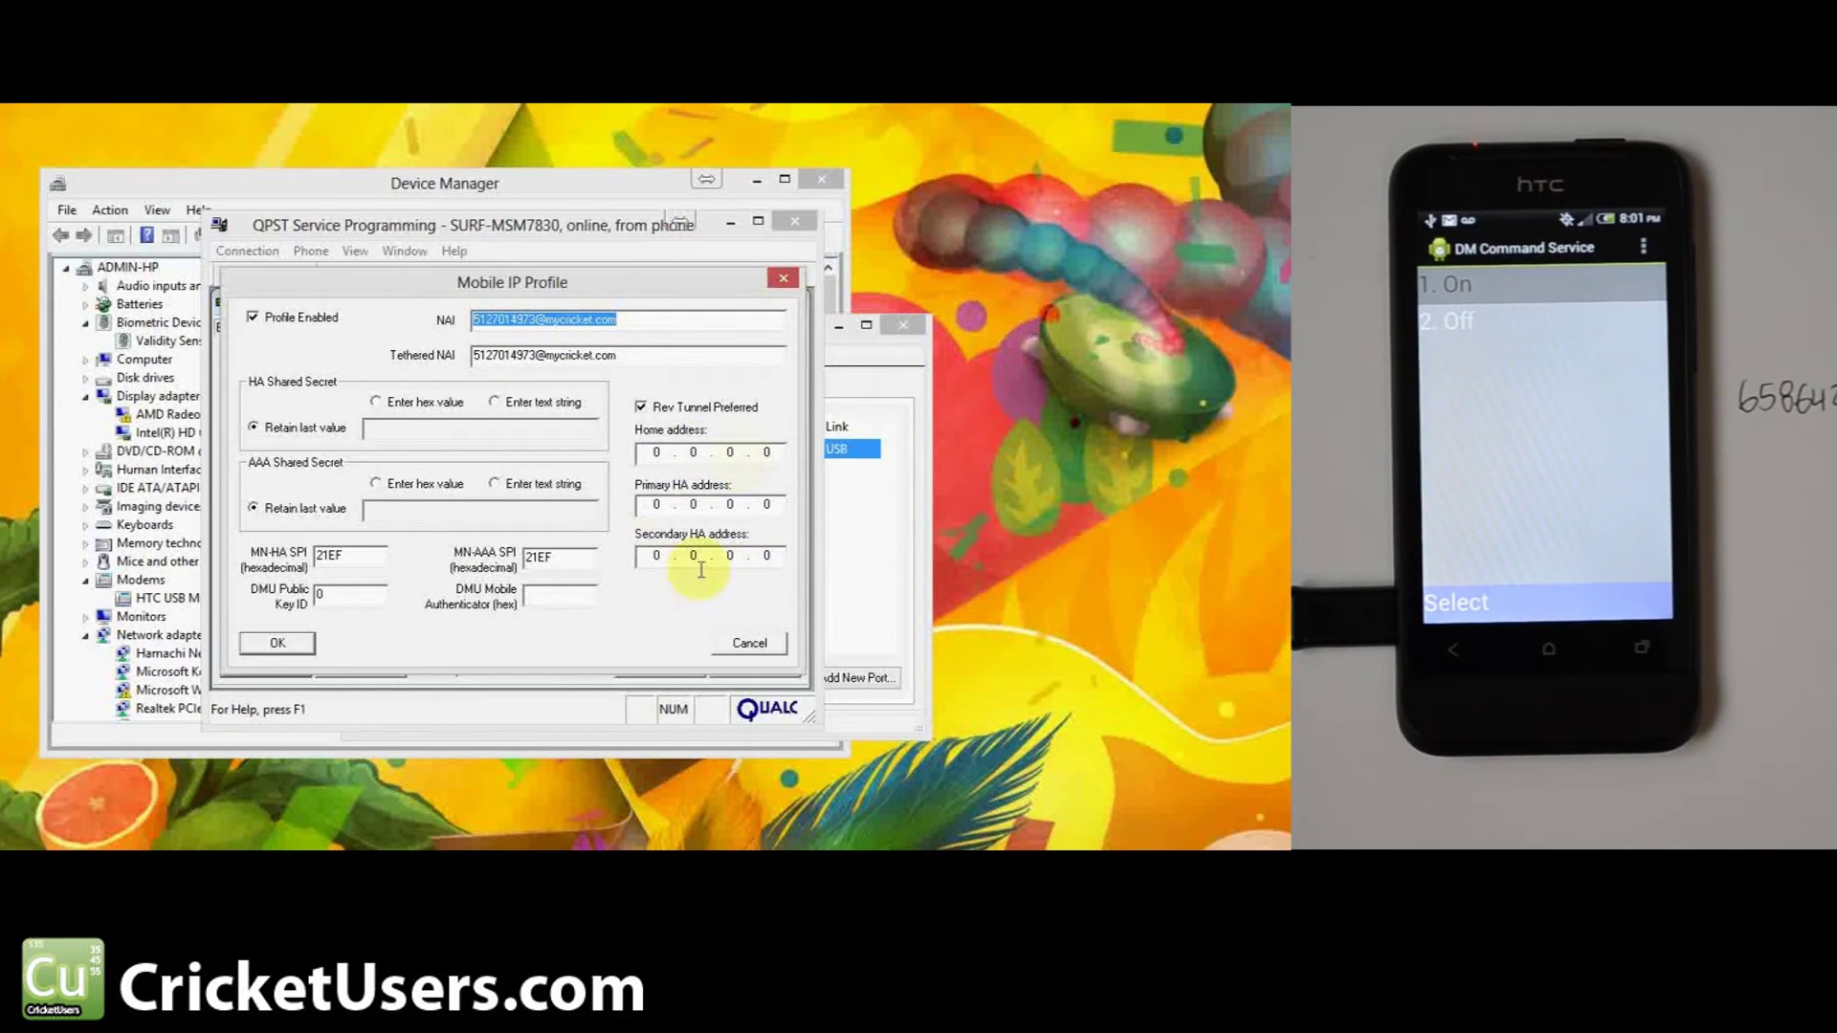
click(750, 642)
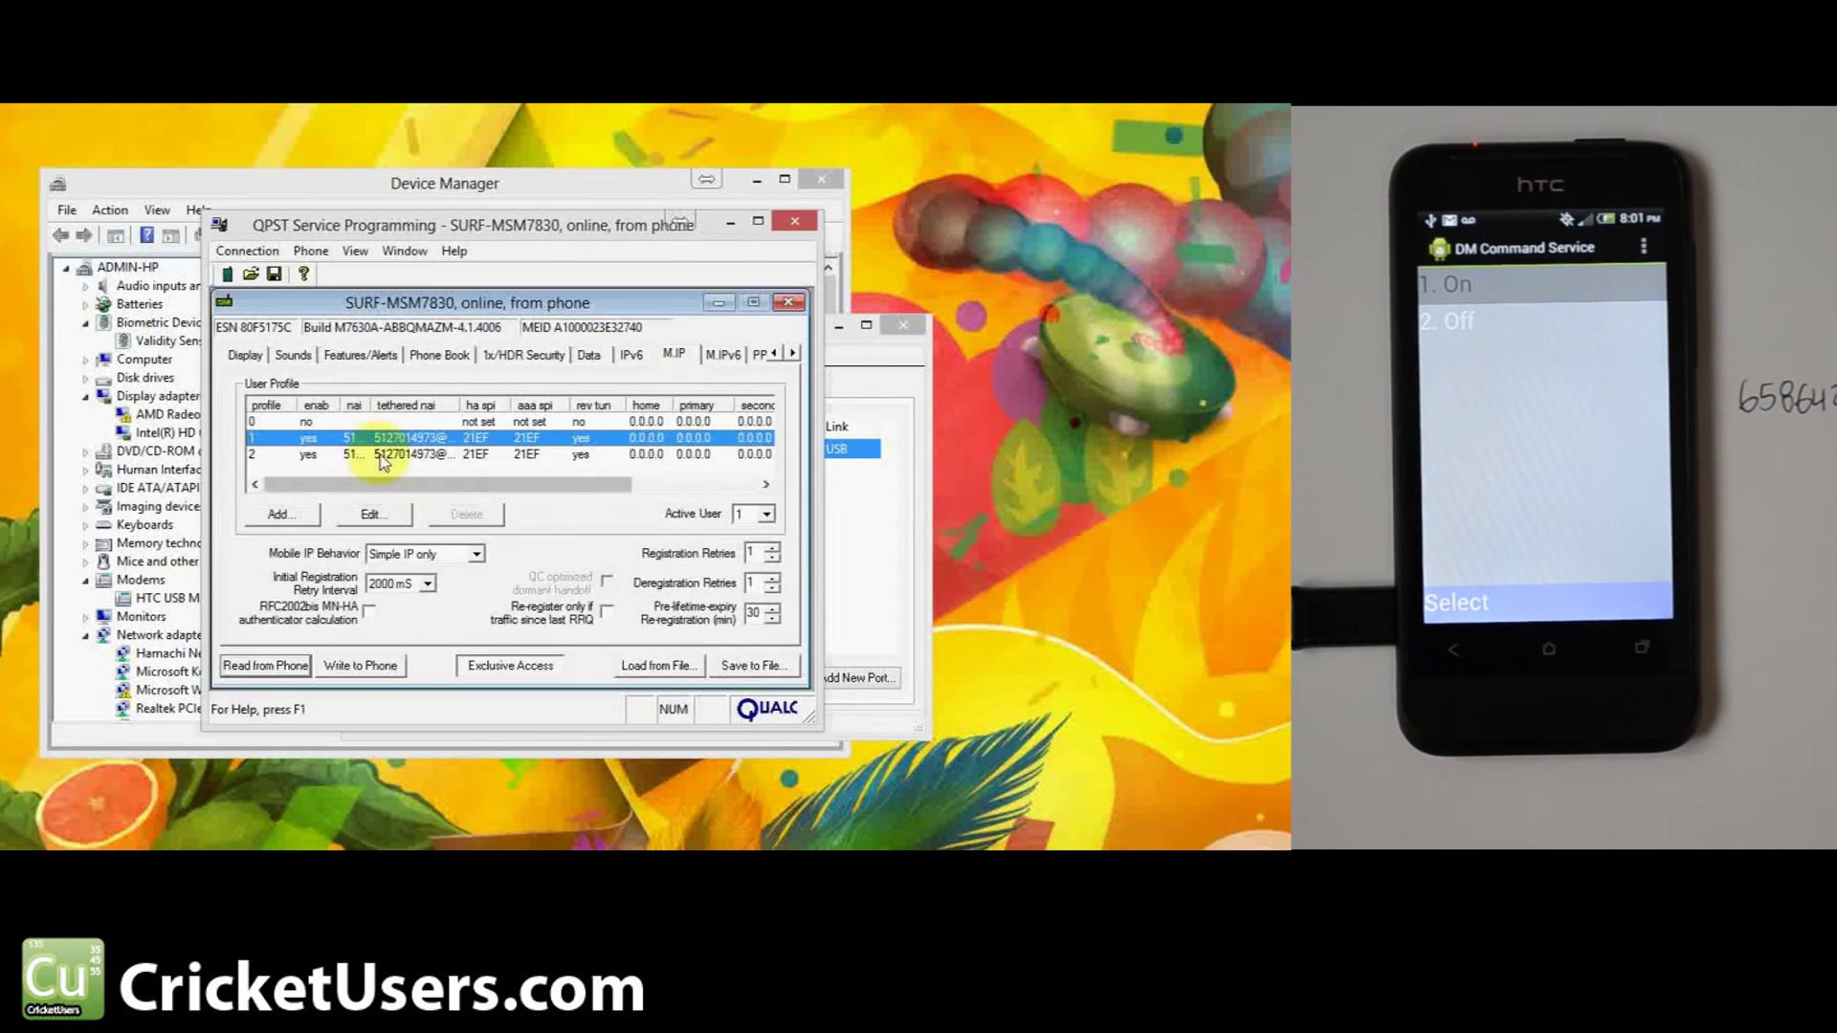
click(374, 514)
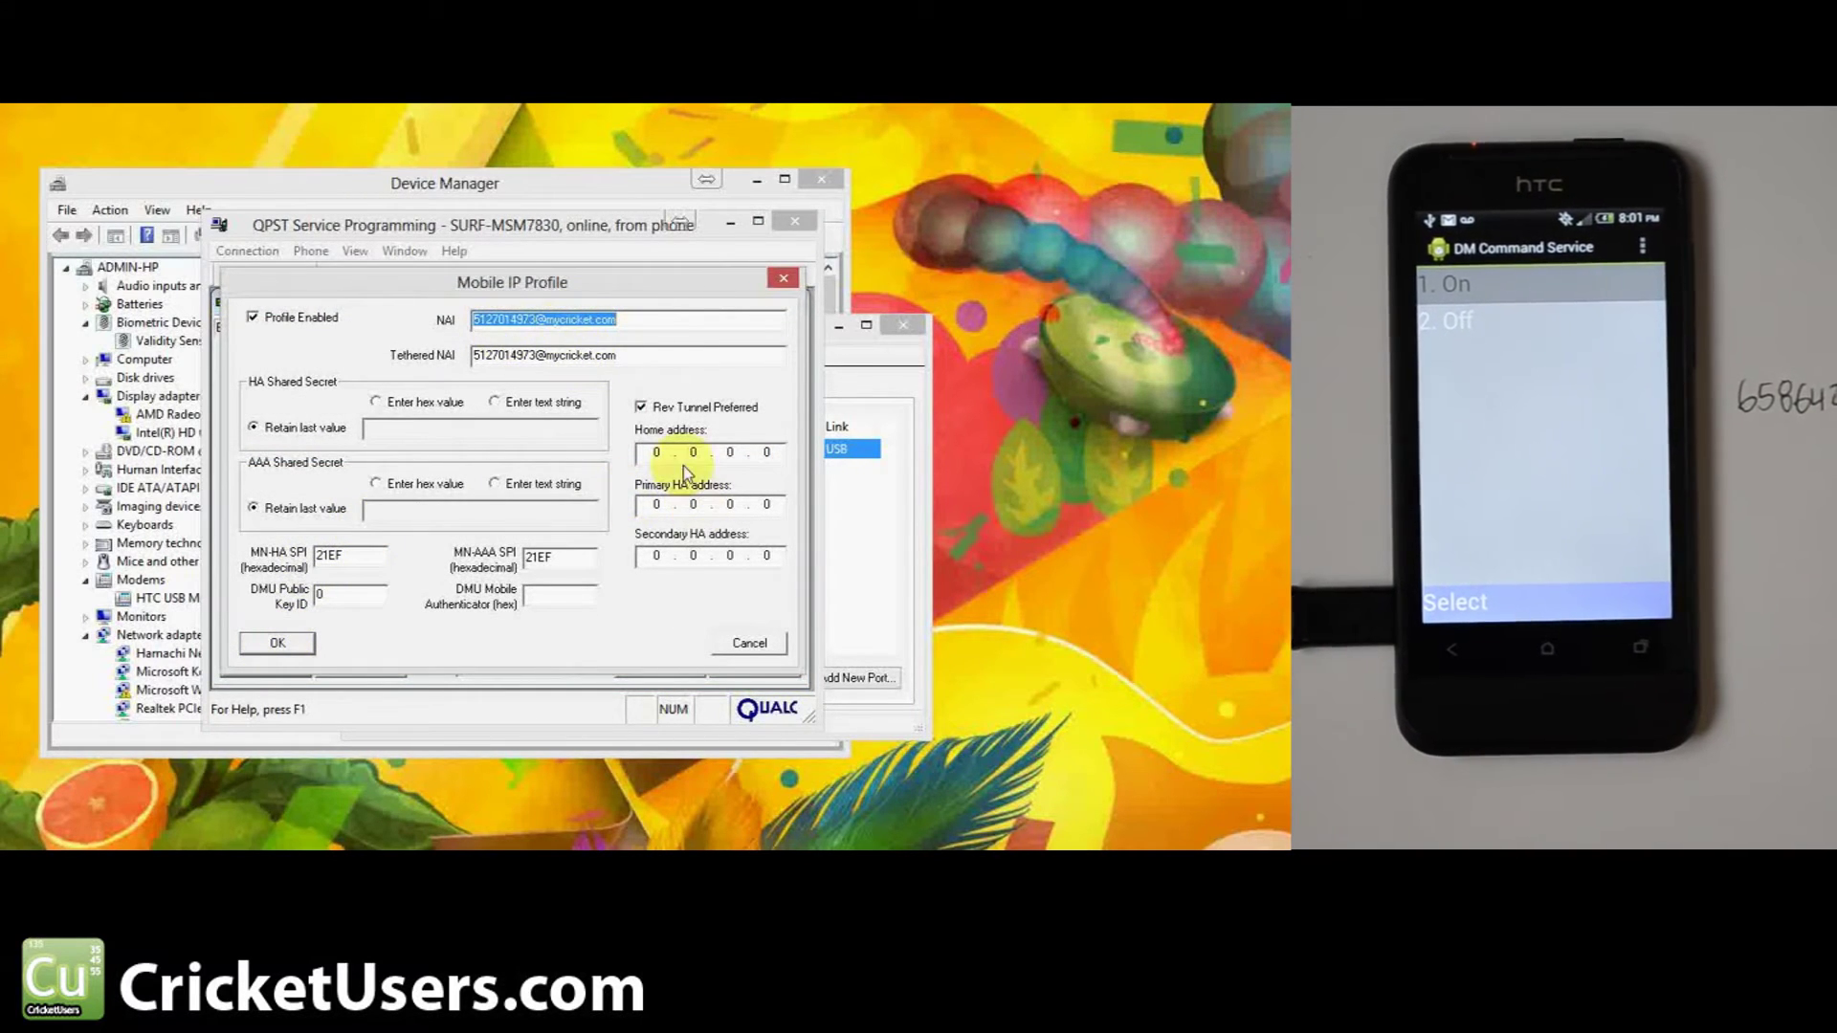
click(767, 645)
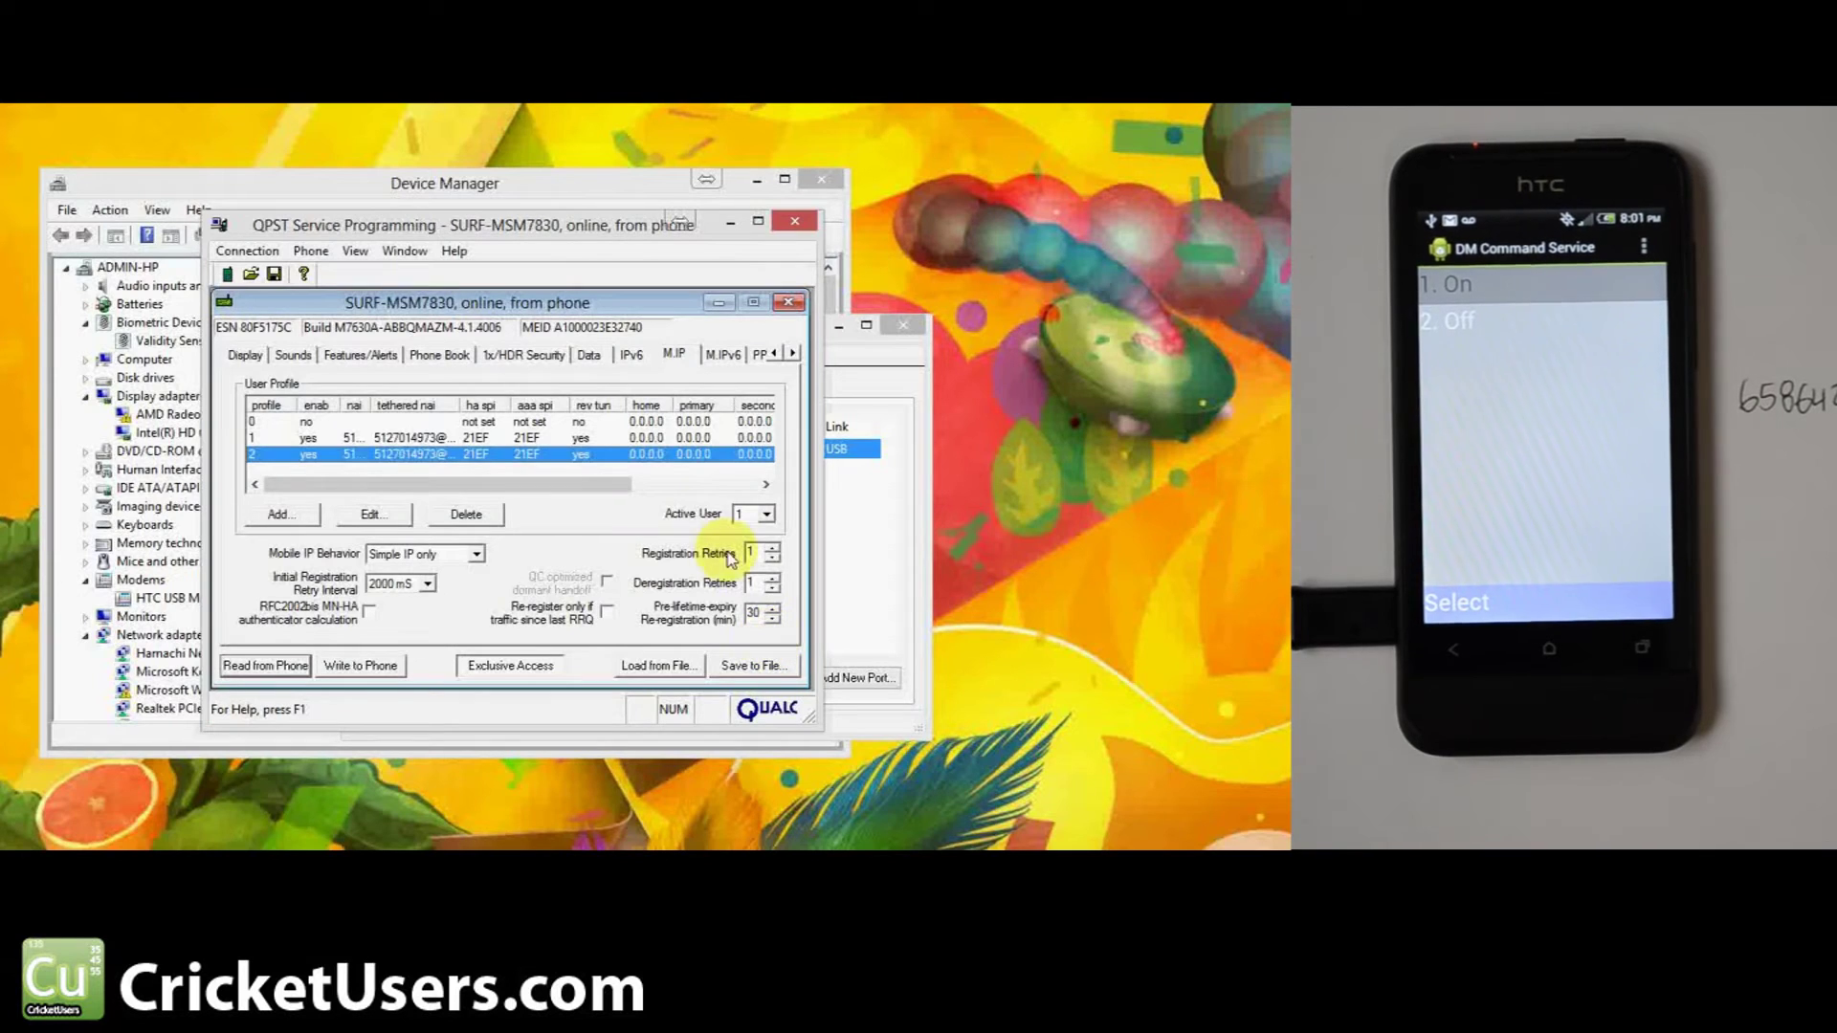
click(725, 356)
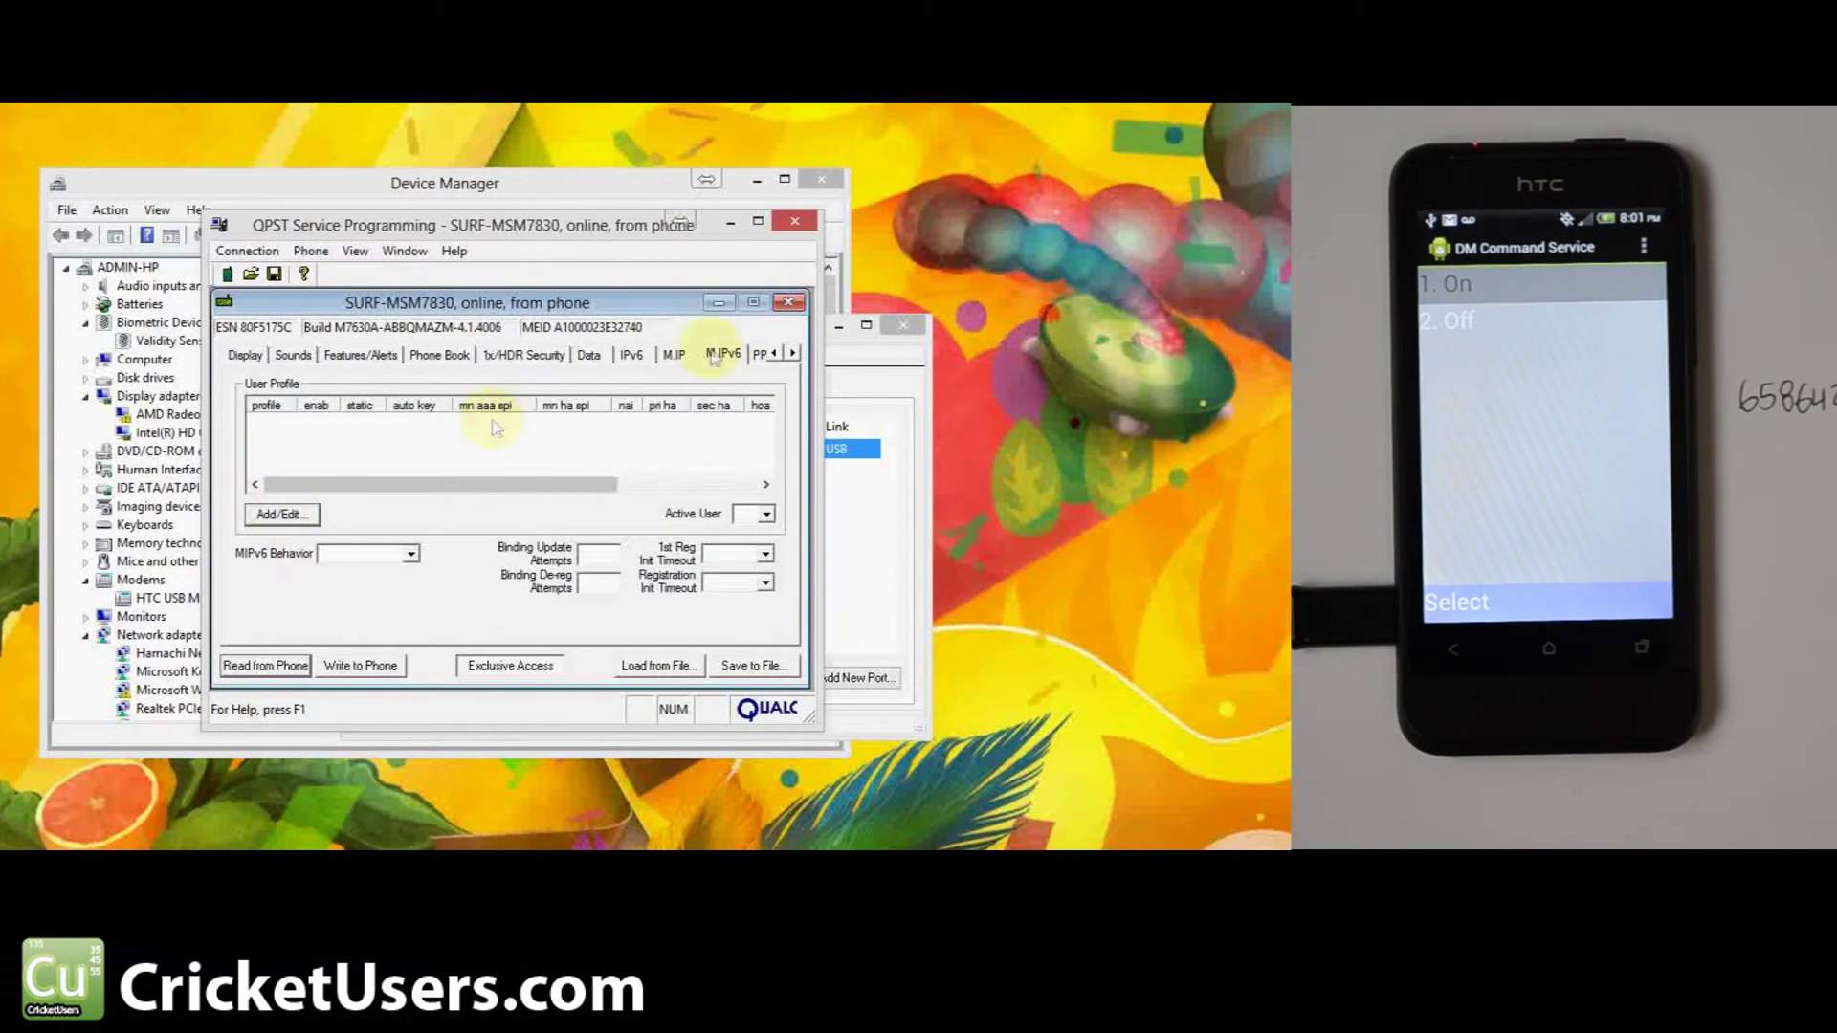
- On the PPP Config Um subtab, check the tethered NAI and enter the PPP password
click(792, 353)
click(792, 353)
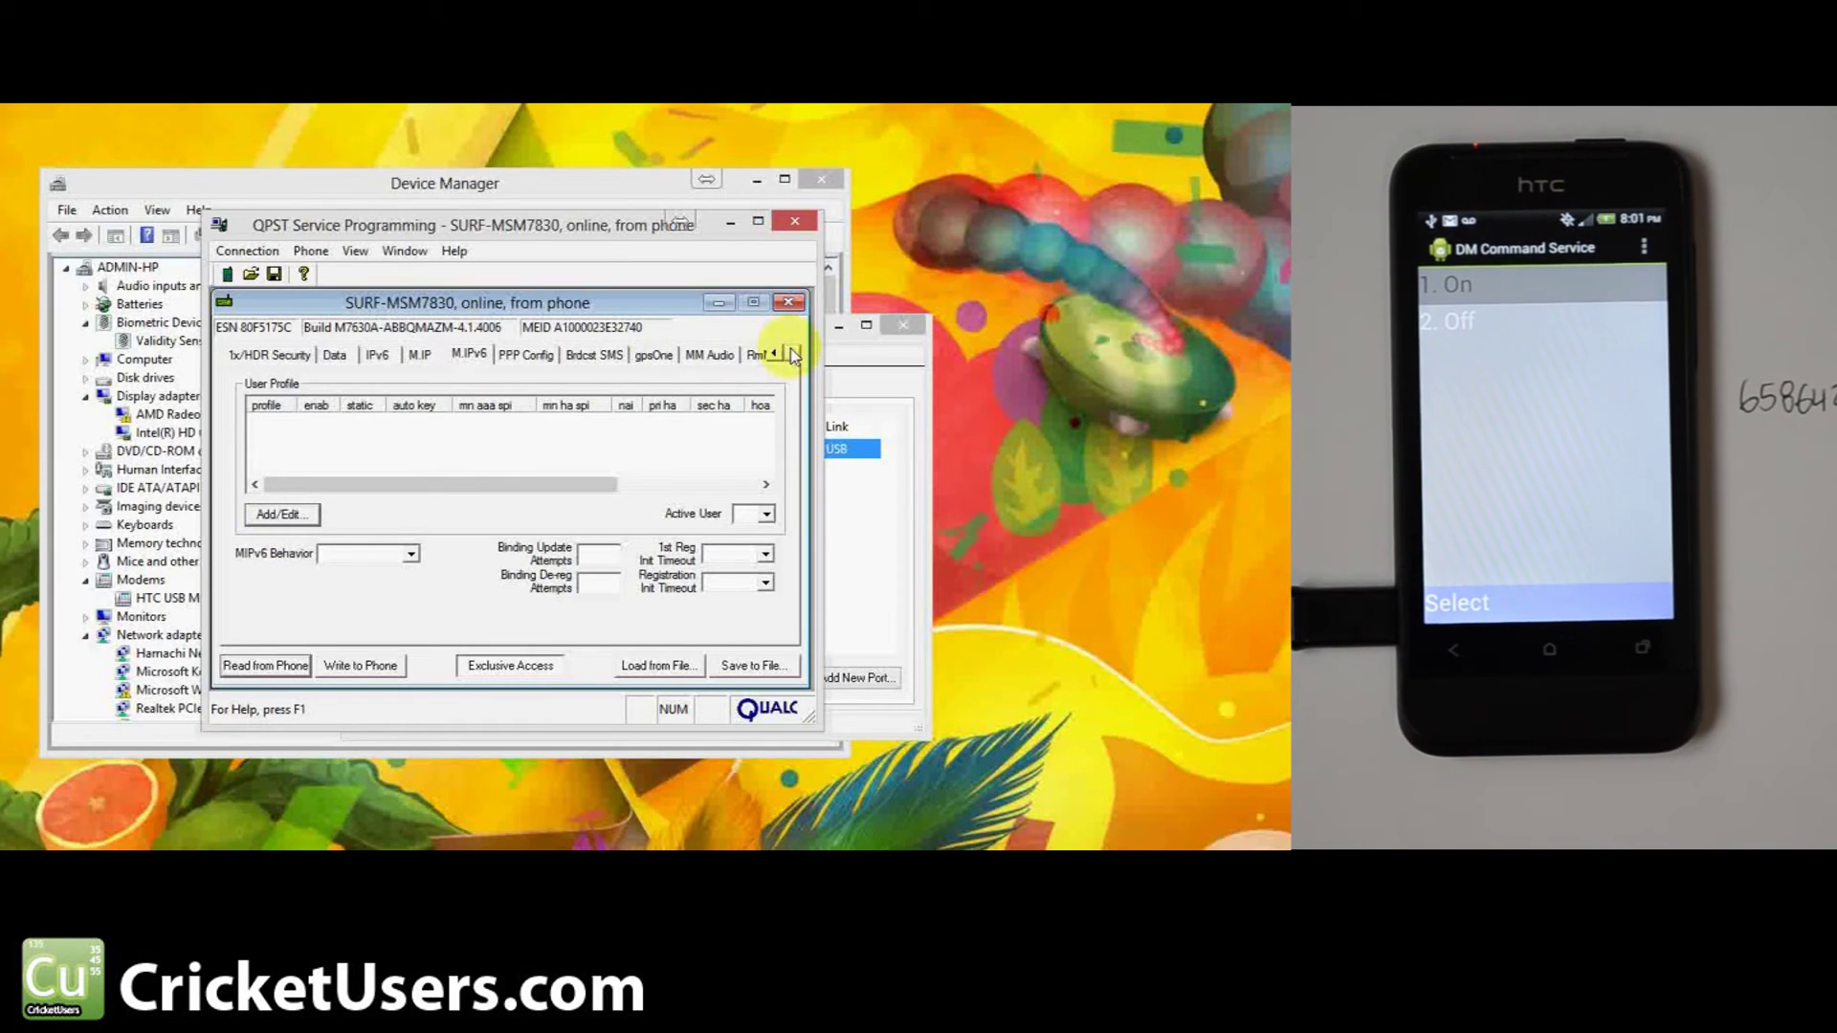
click(526, 355)
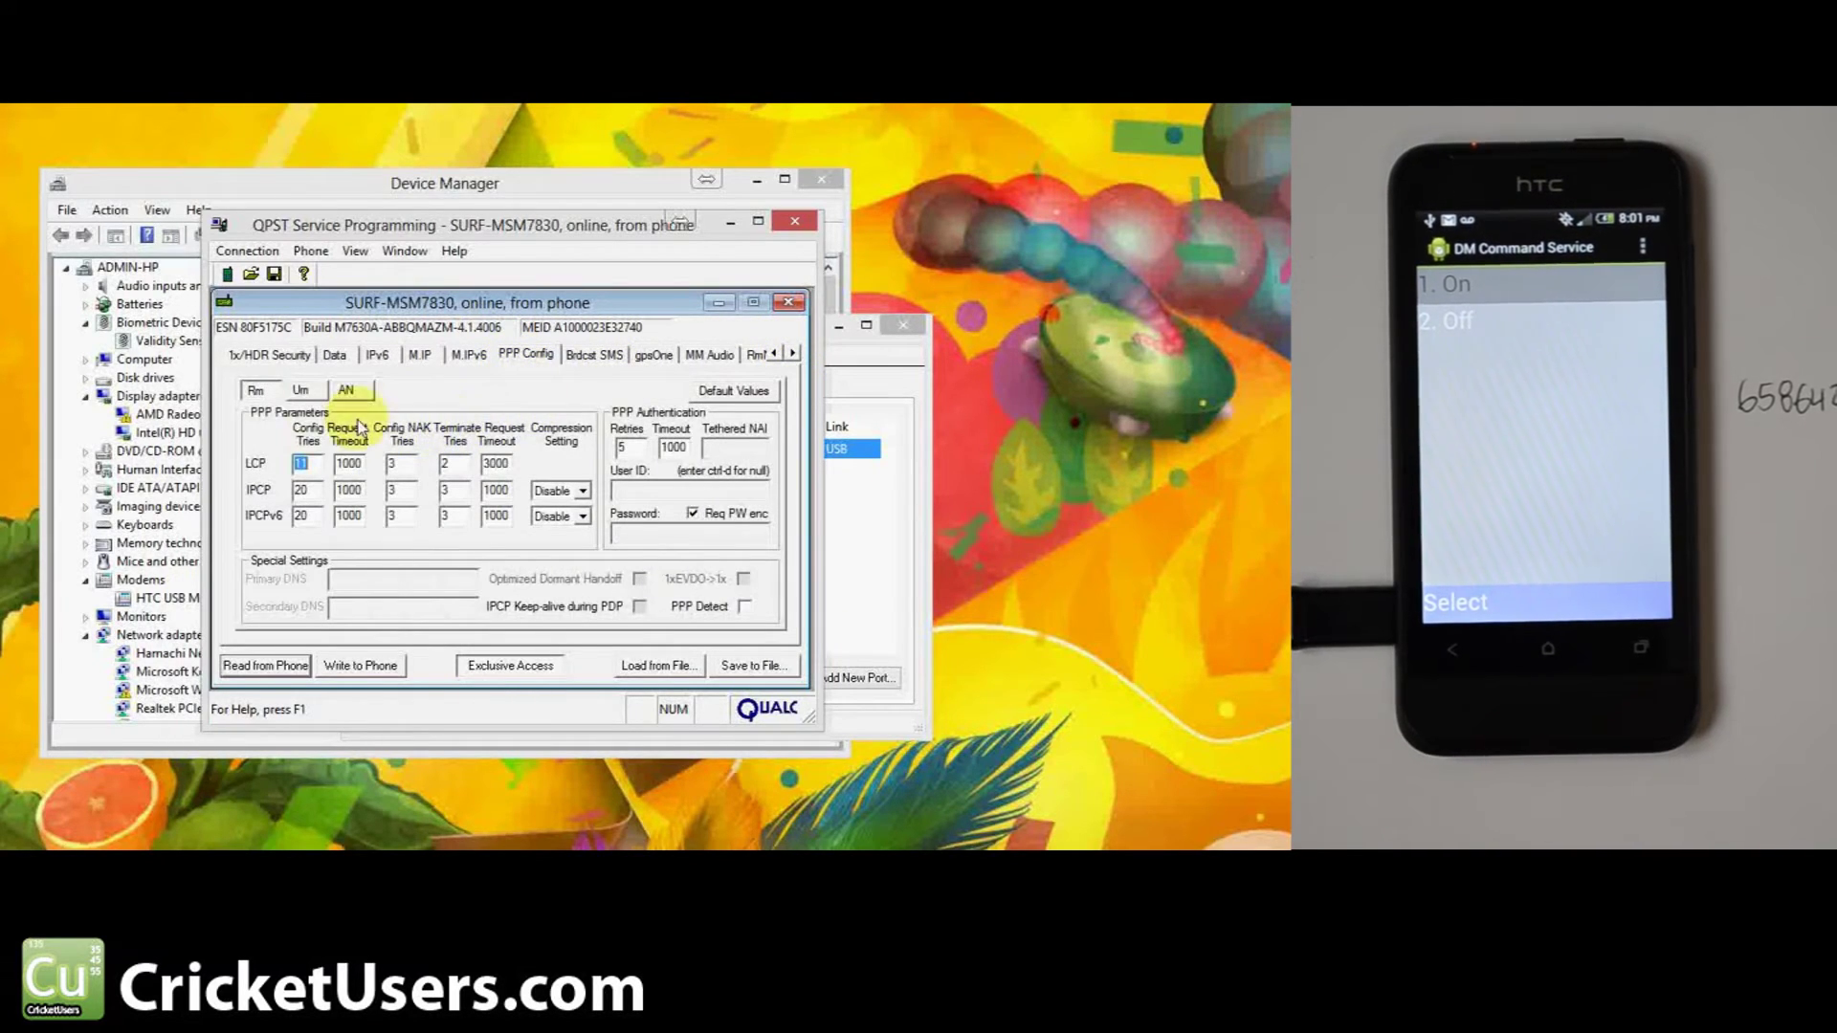
click(301, 391)
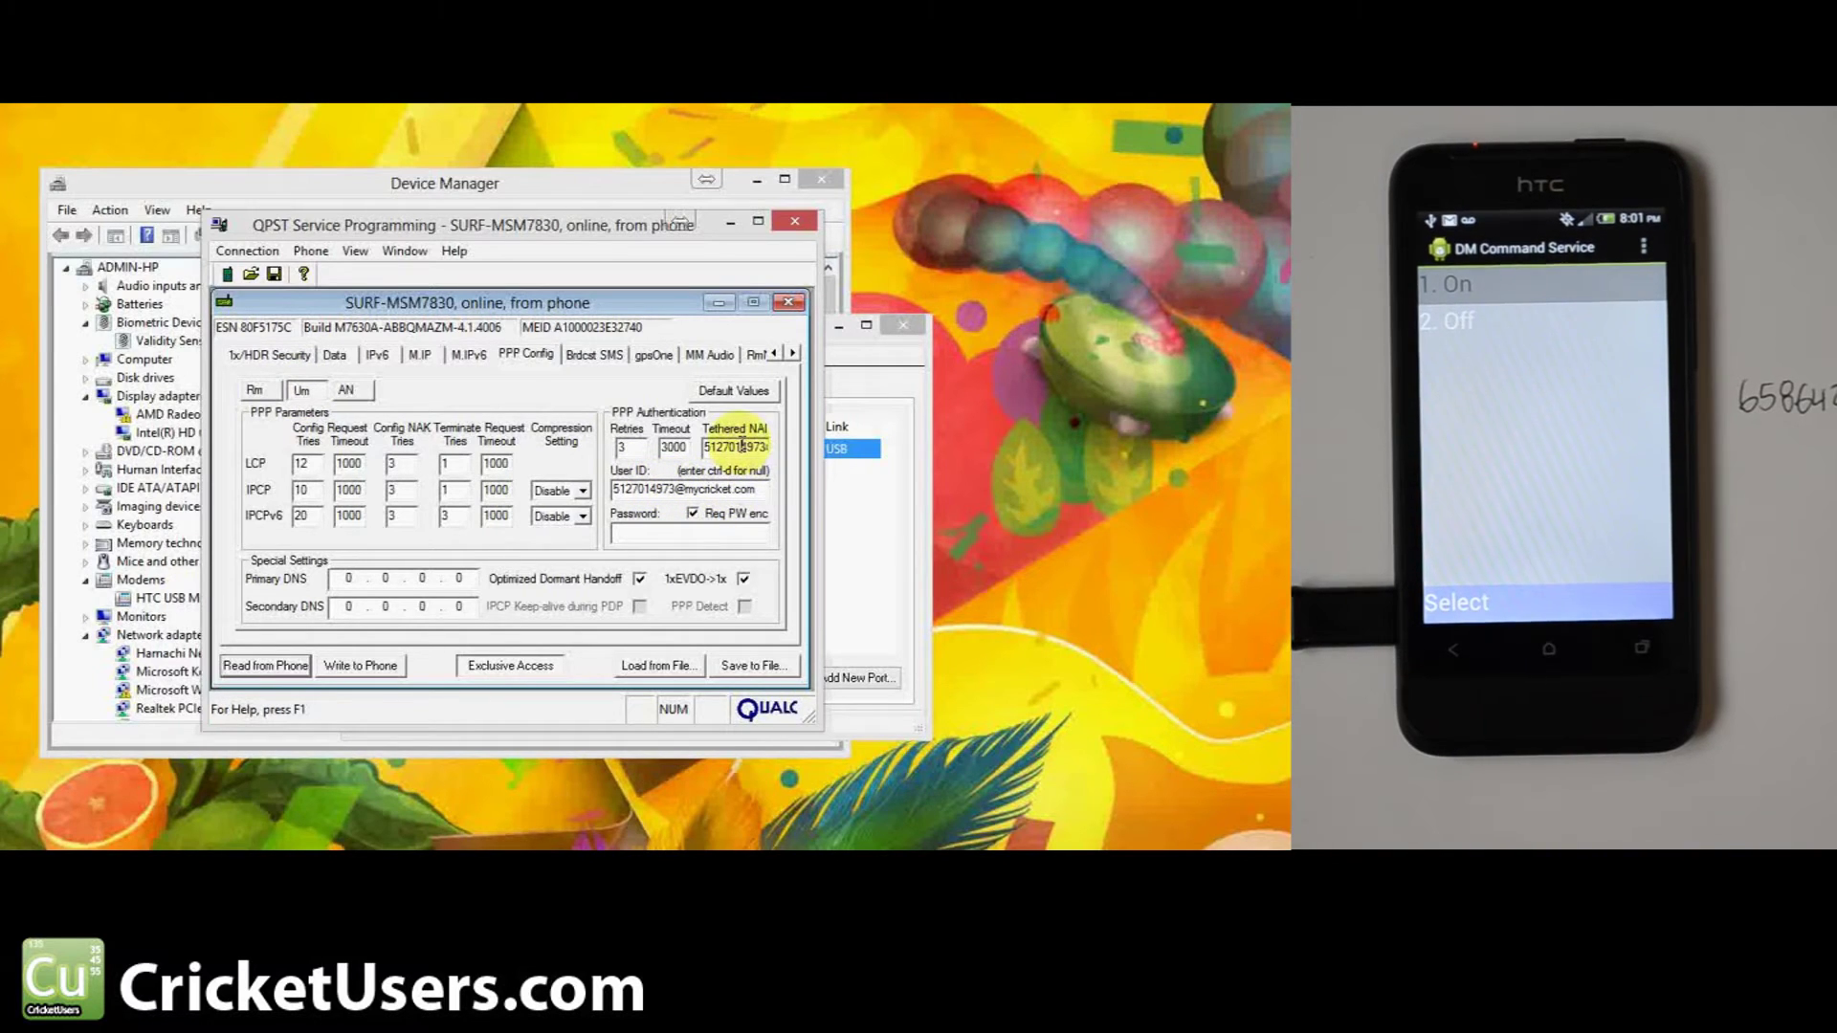
drag(742, 445, 812, 448)
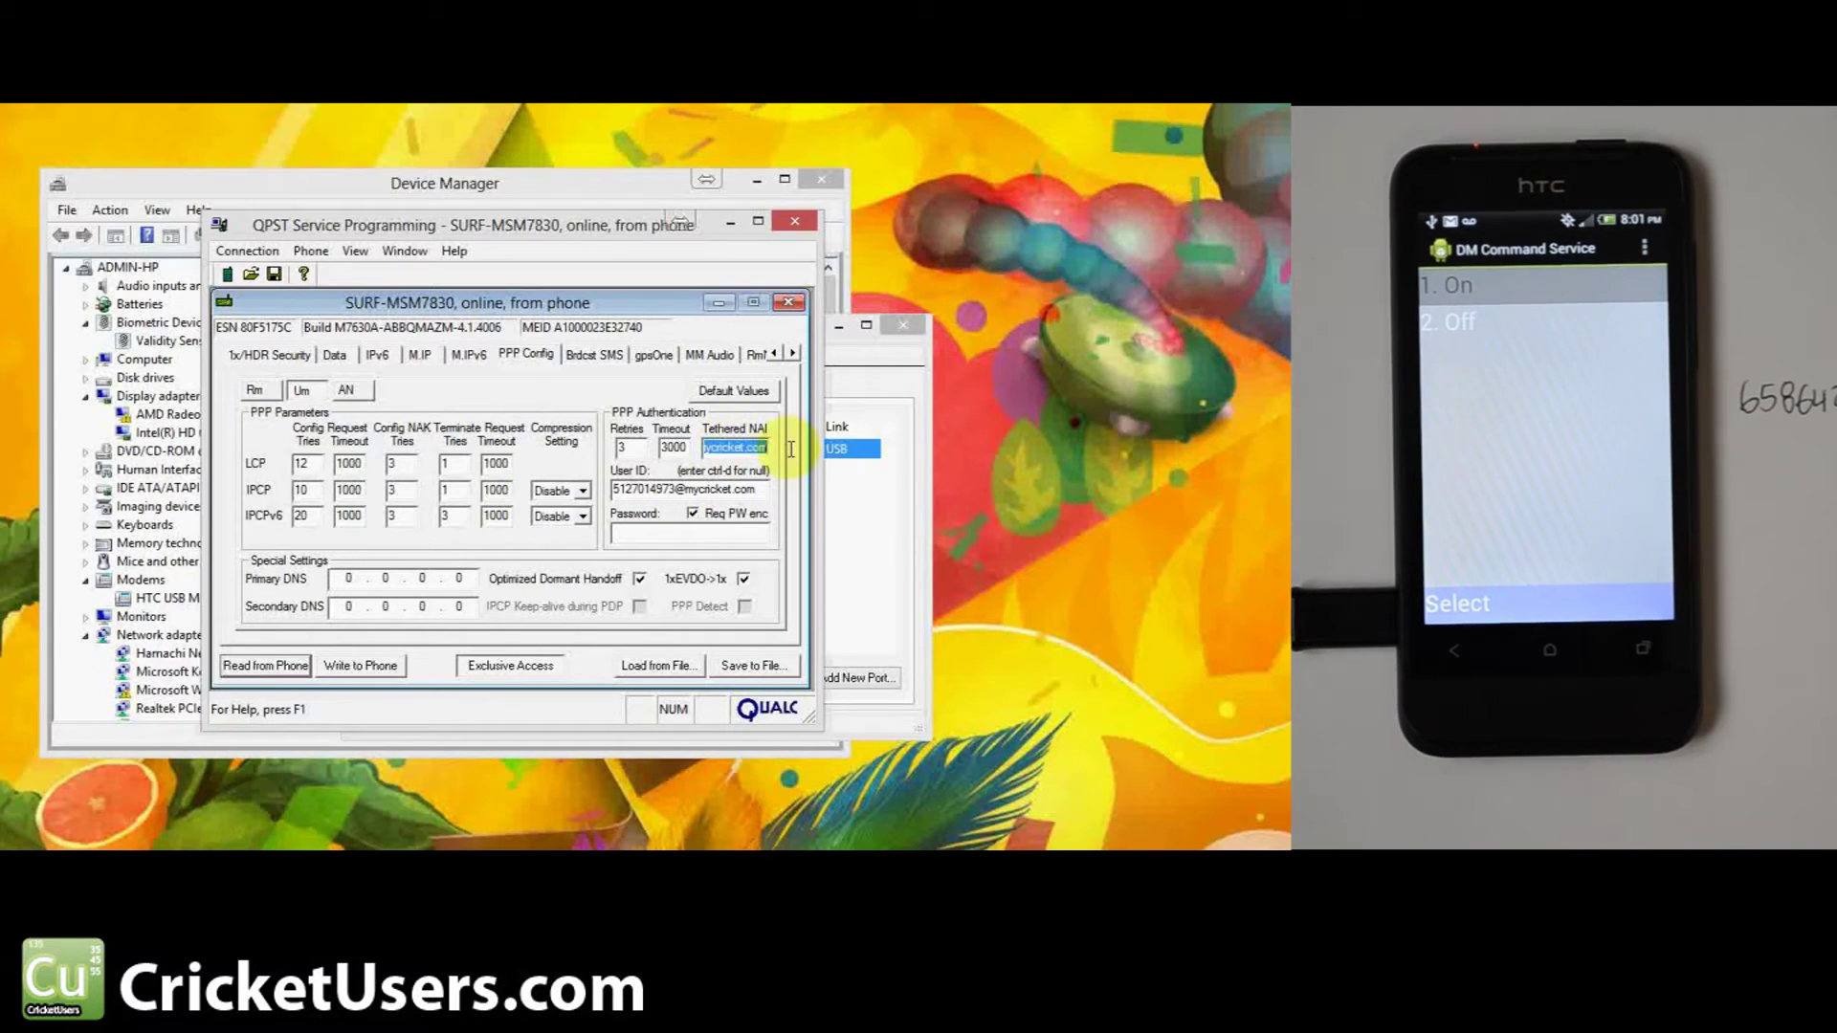
click(627, 531)
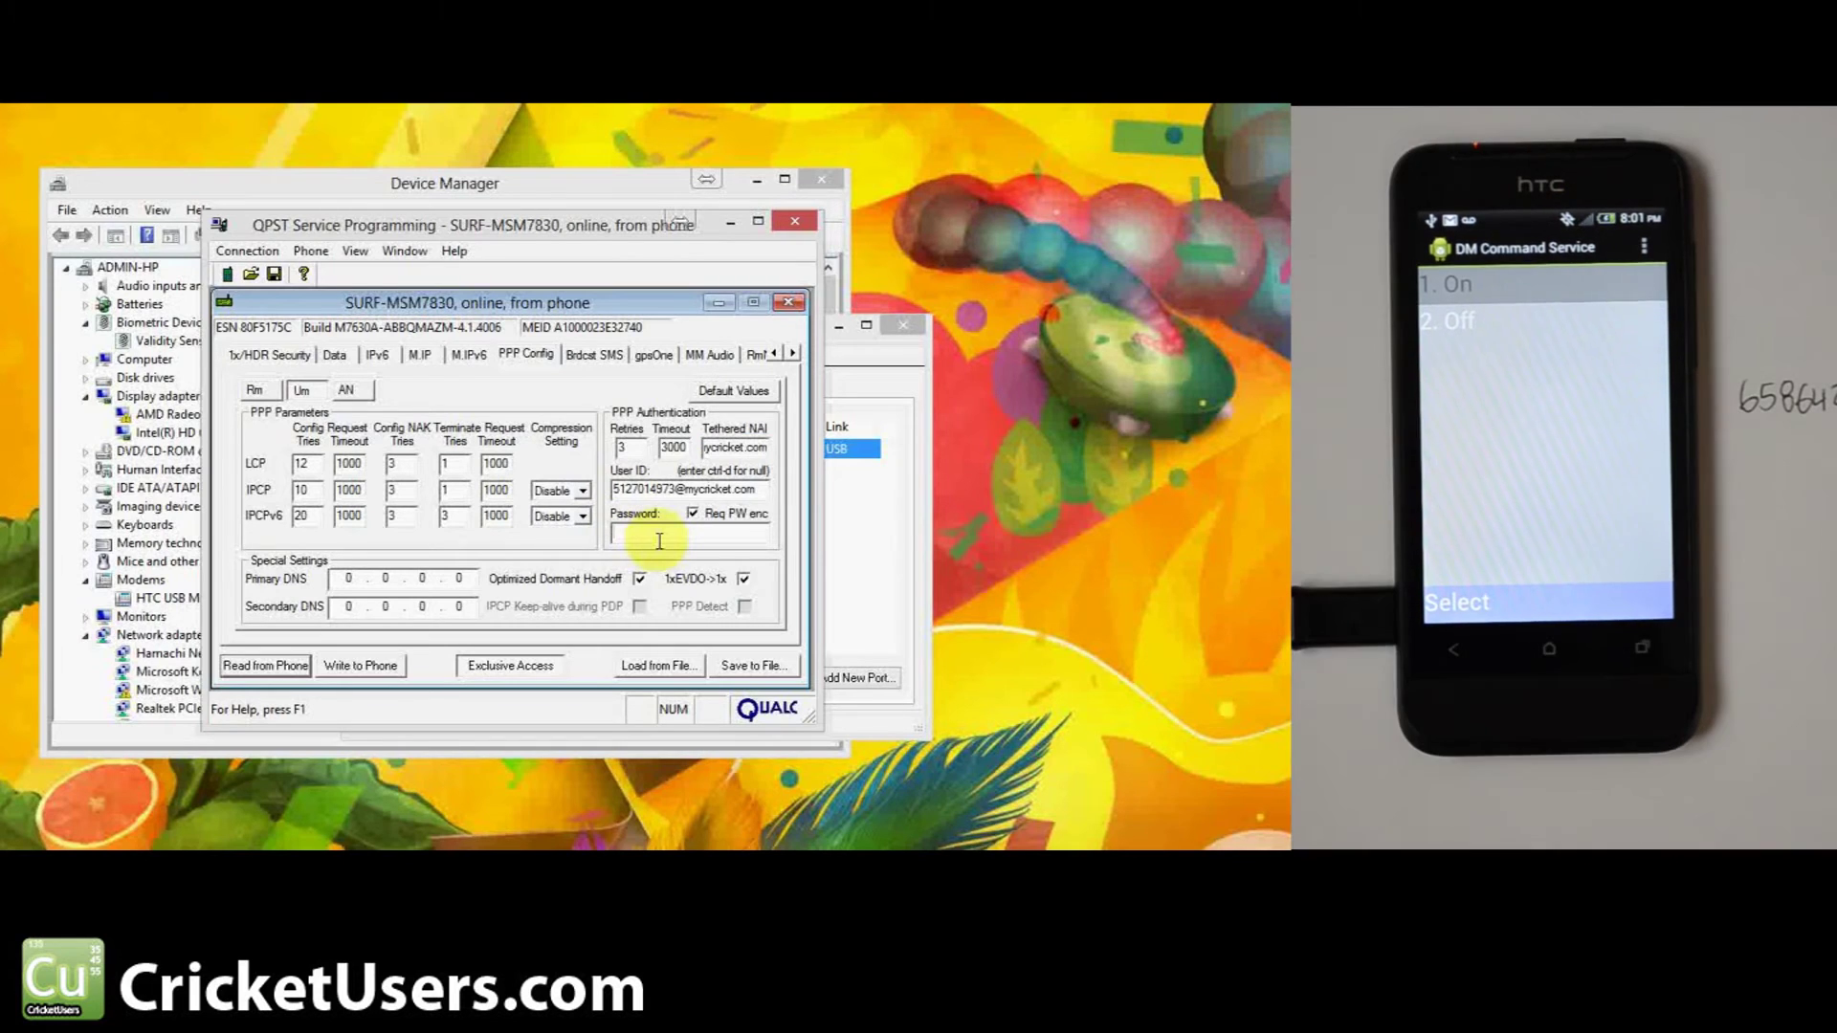
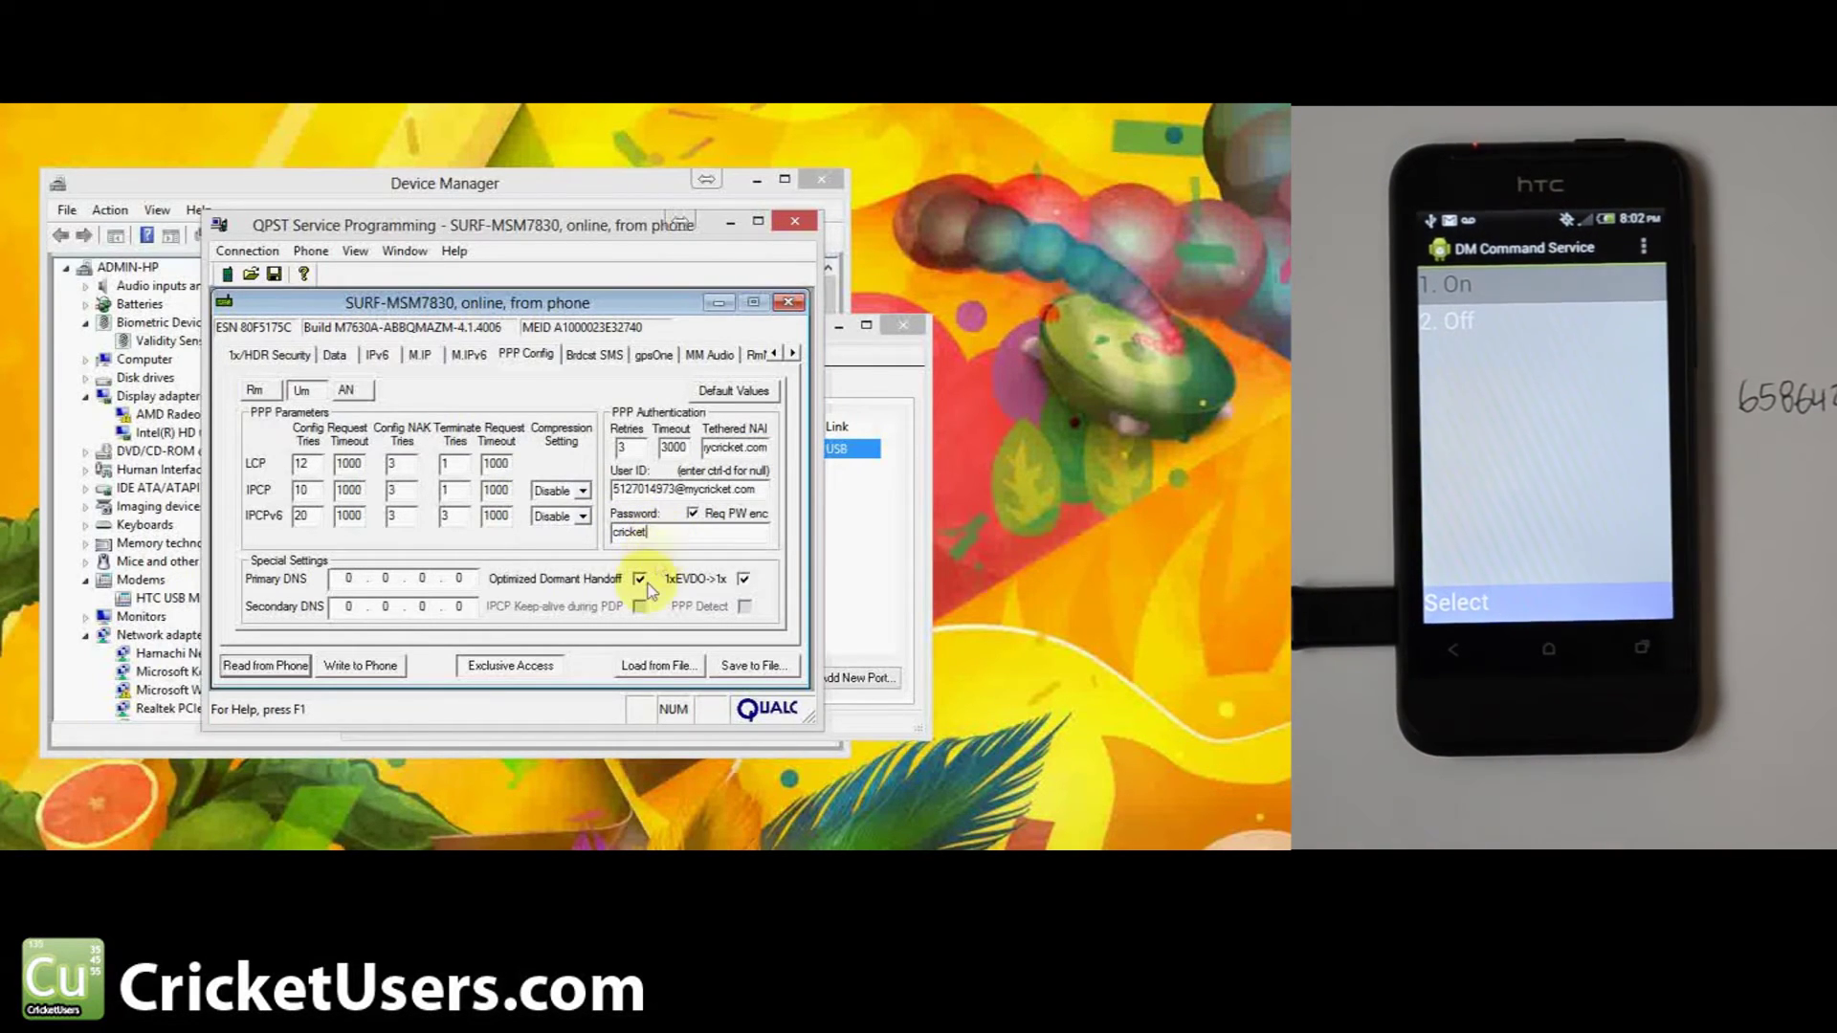
- Start entering the PPP password on the AN subtab, then close the phone window
click(346, 390)
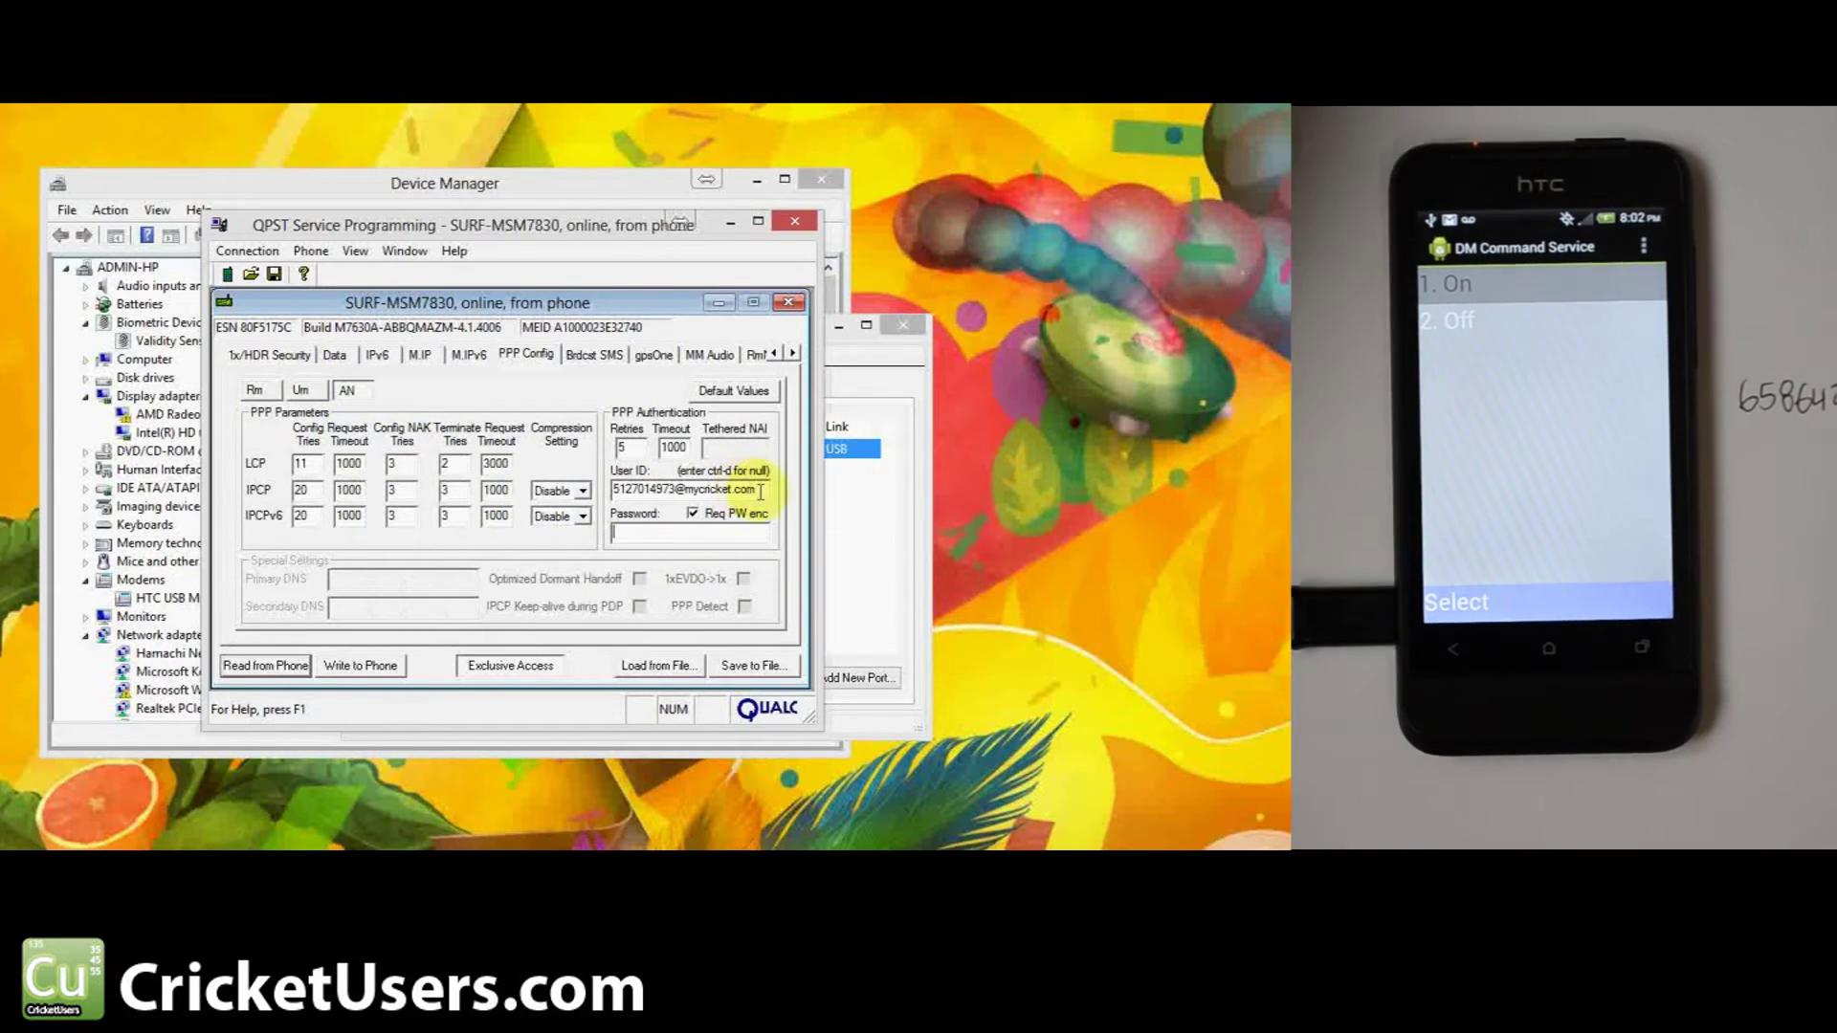
click(679, 535)
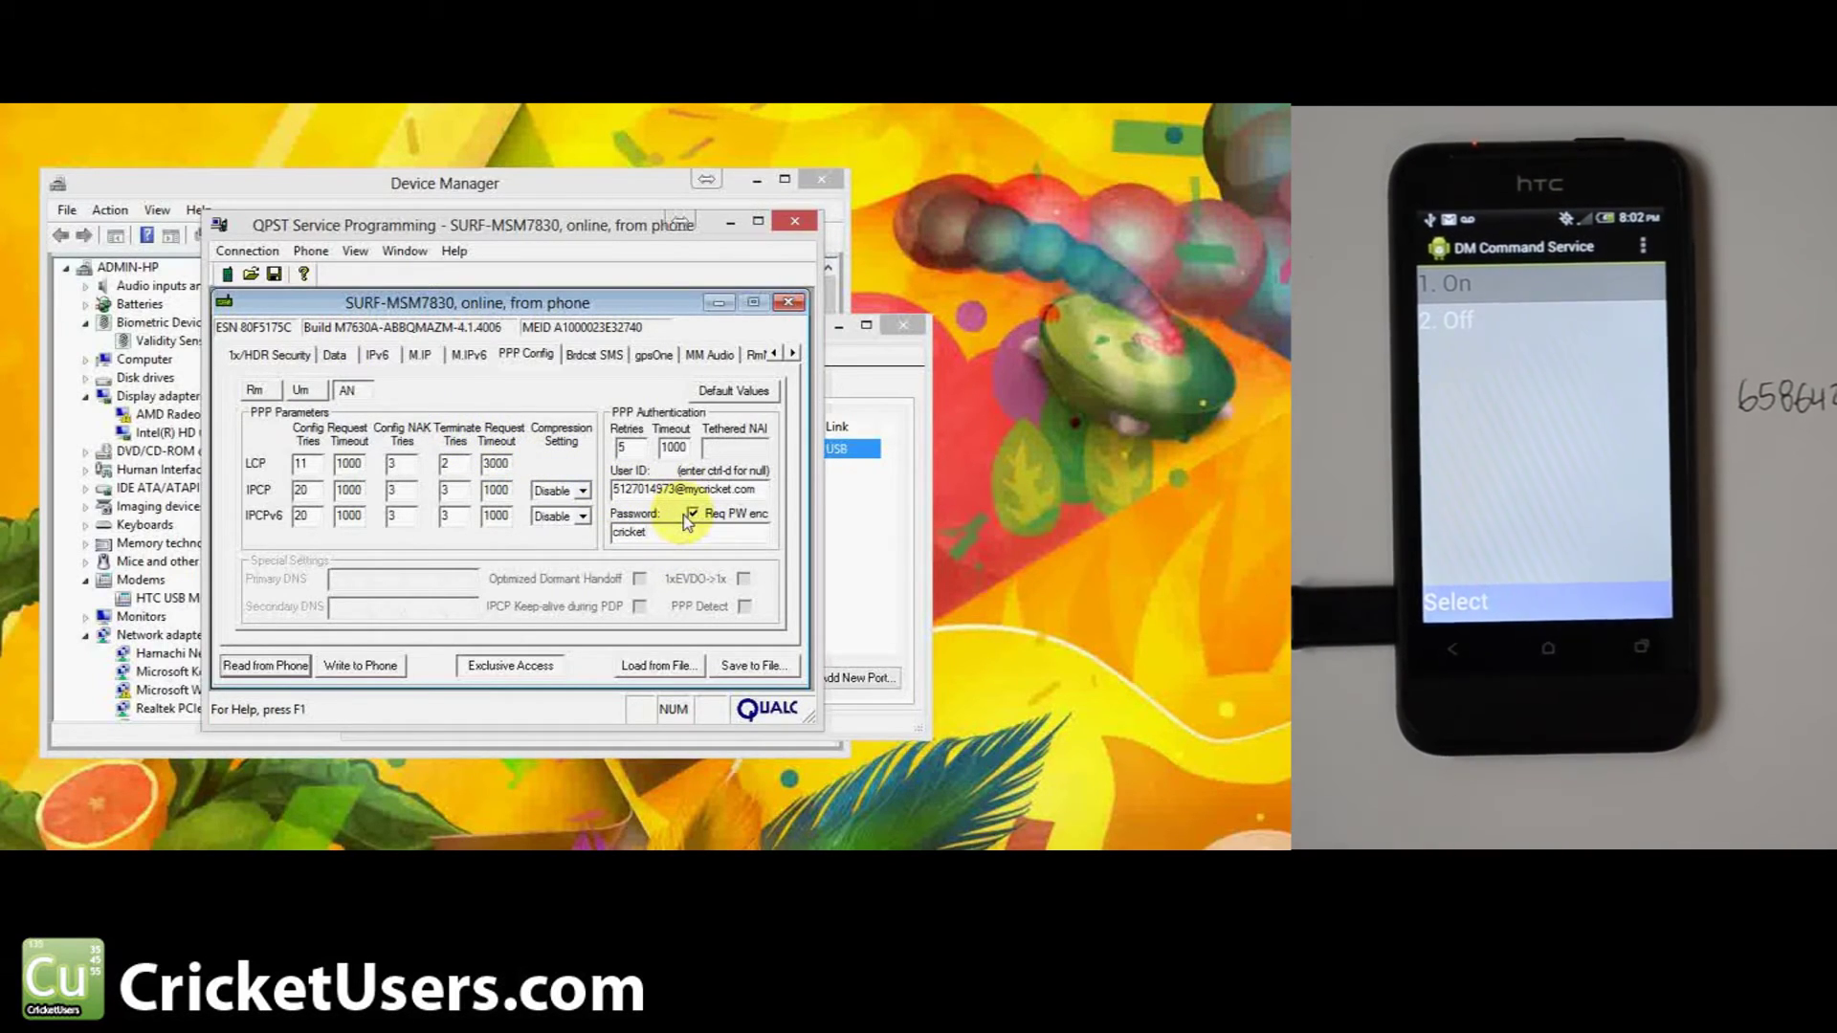
click(789, 302)
- Discard the session without saving a file and reselect the phone to reconnect
click(515, 528)
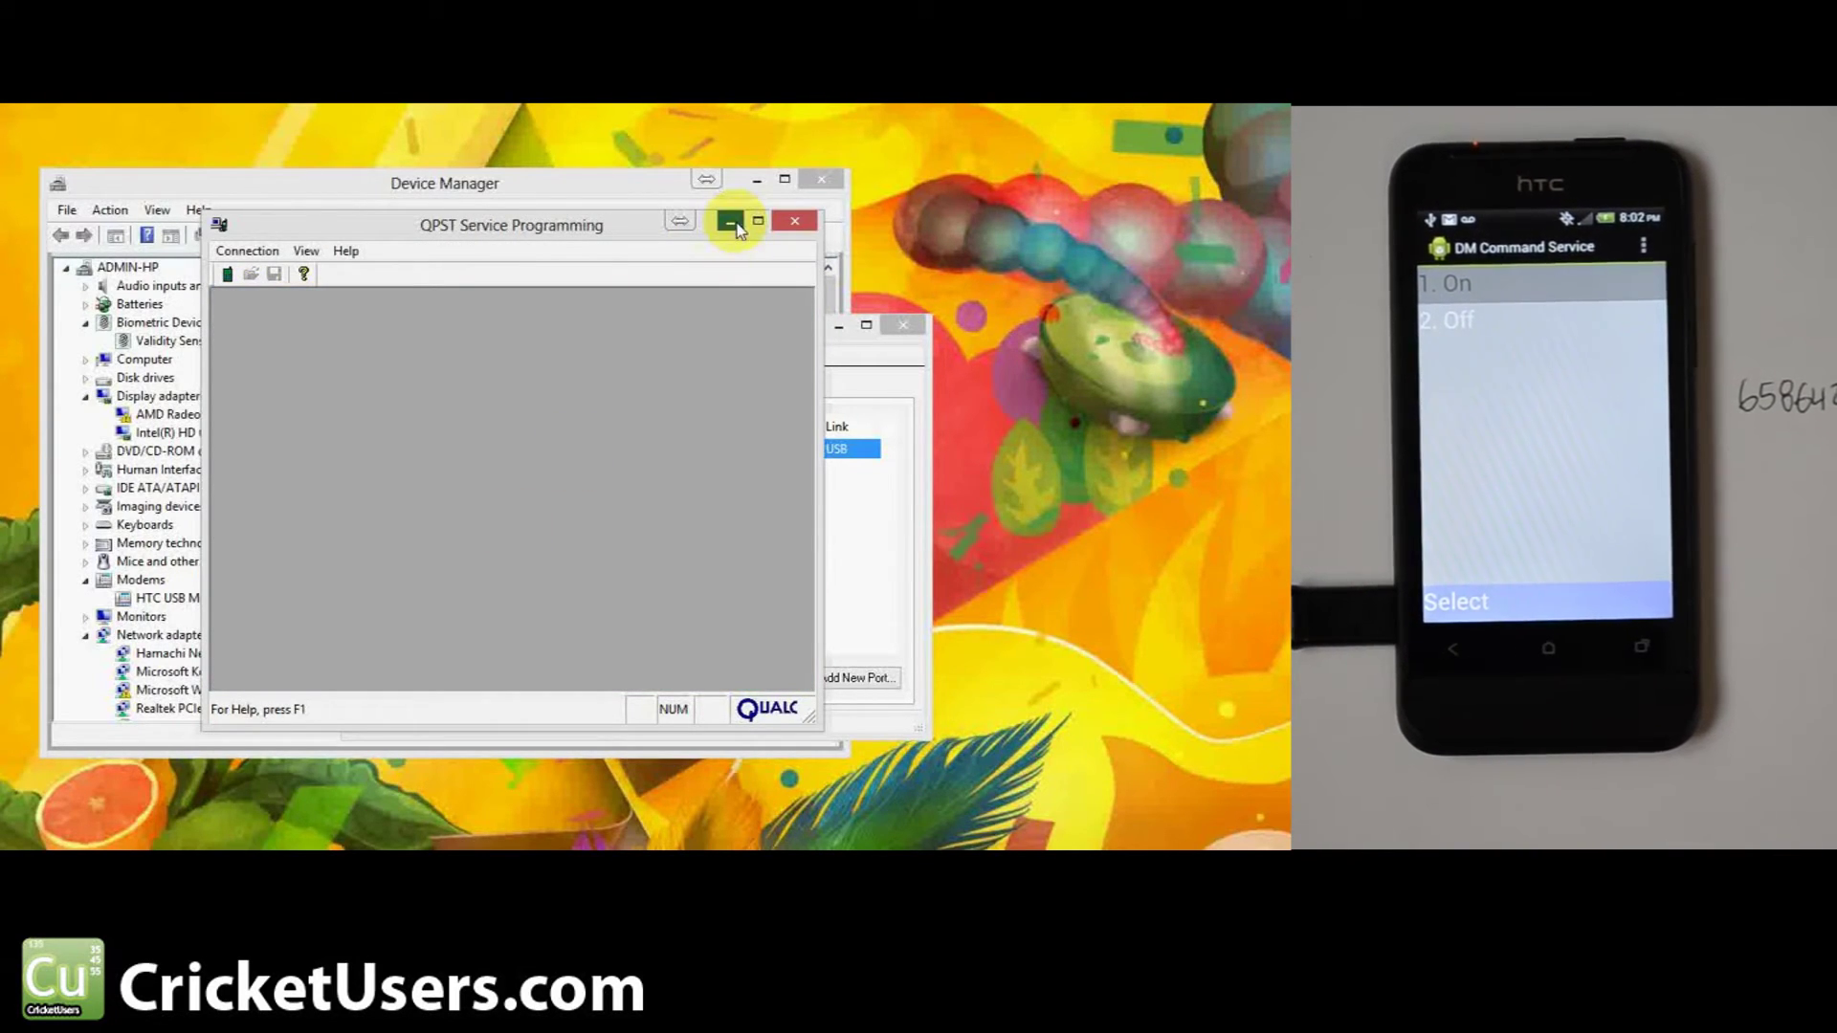
click(227, 274)
click(330, 626)
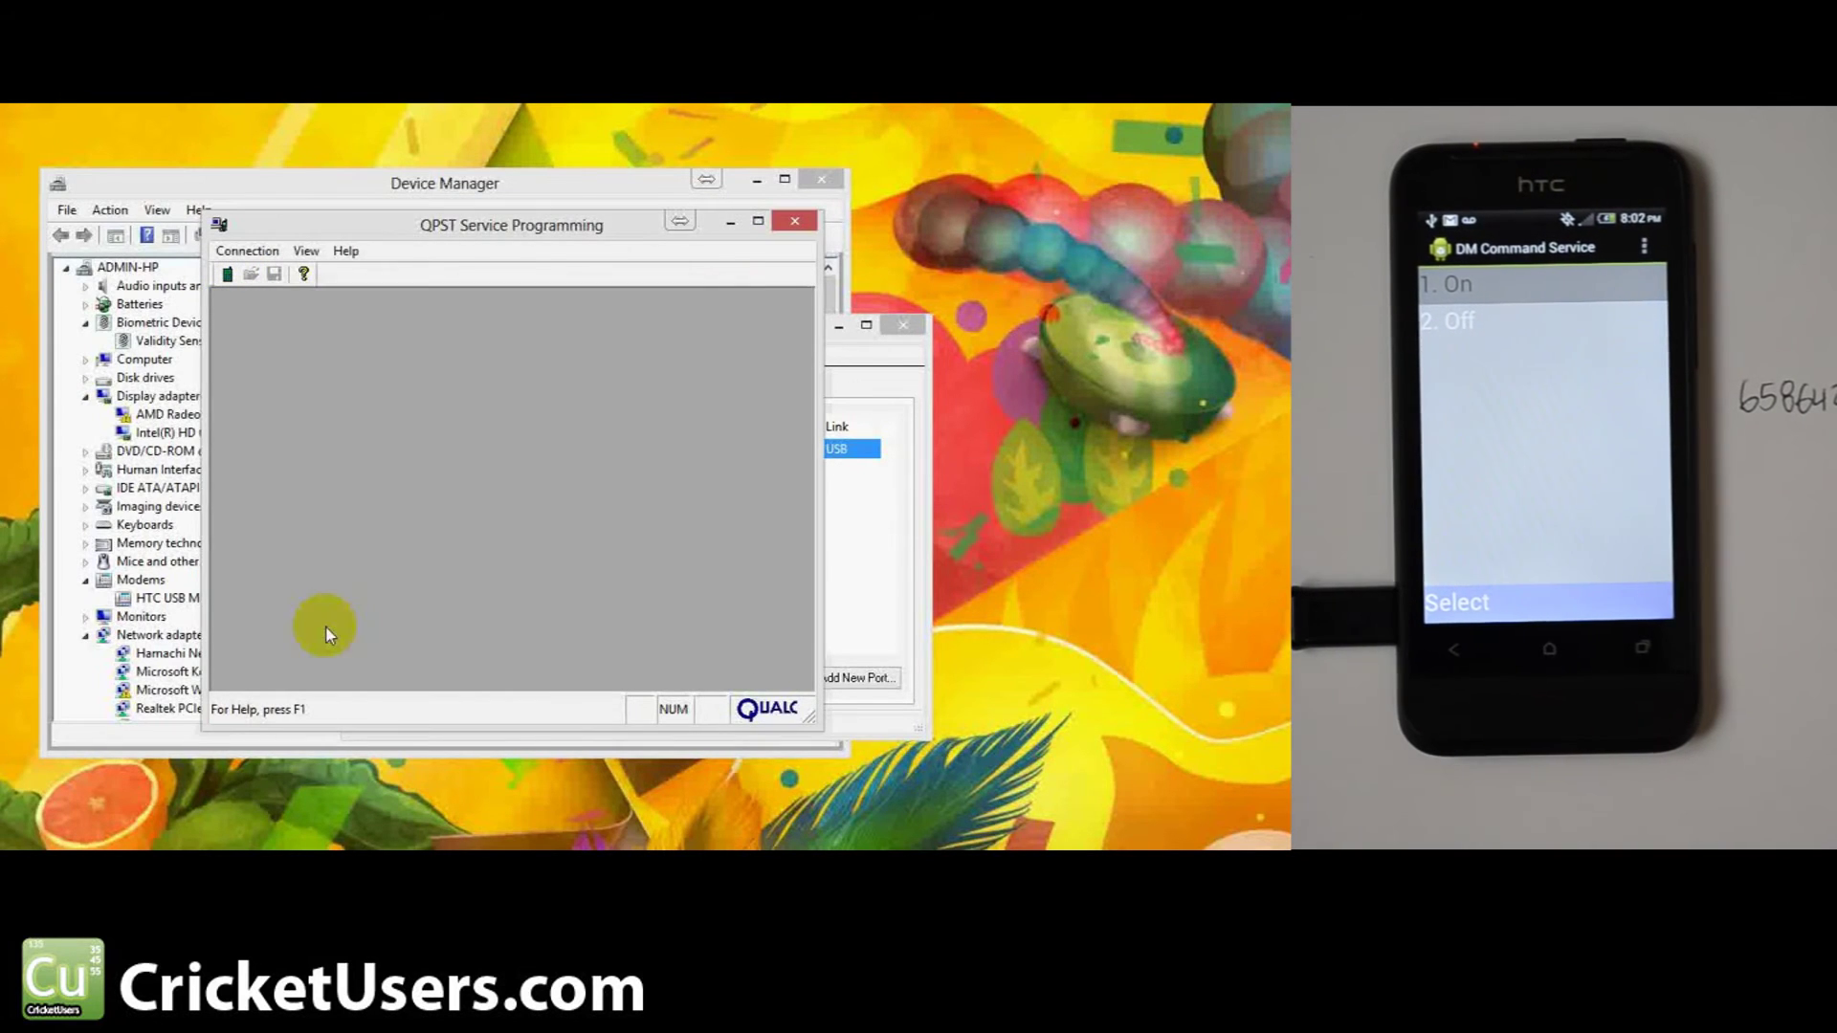